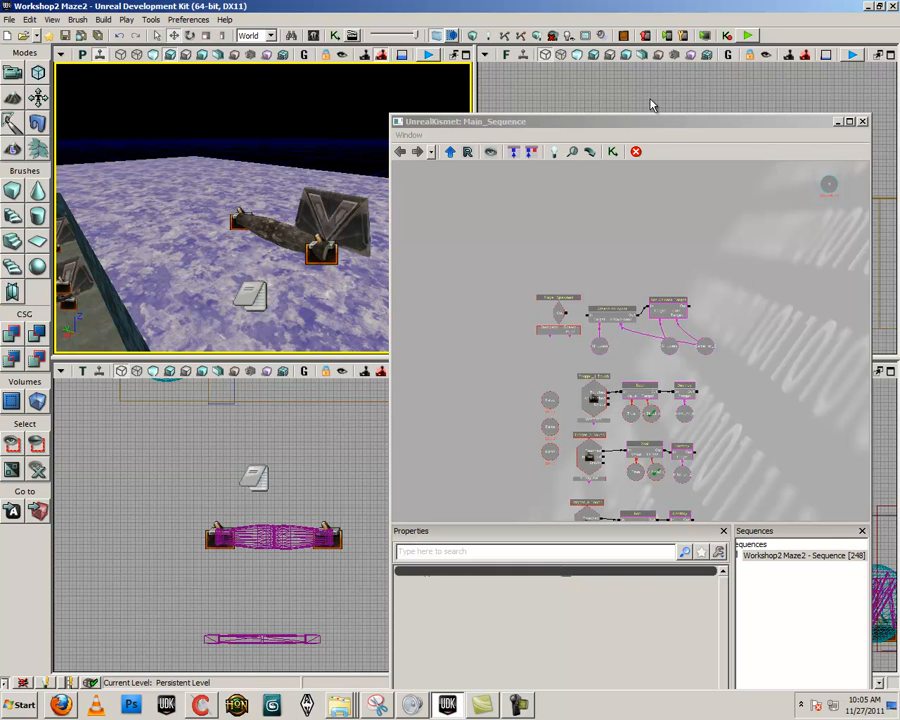
- Maximize the perspective viewport and move the Kismet window aside so both tube halves and their triggers are in view
left_click(467, 55)
right_click_drag(258, 303, 297, 332)
left_click_drag(496, 328, 493, 326)
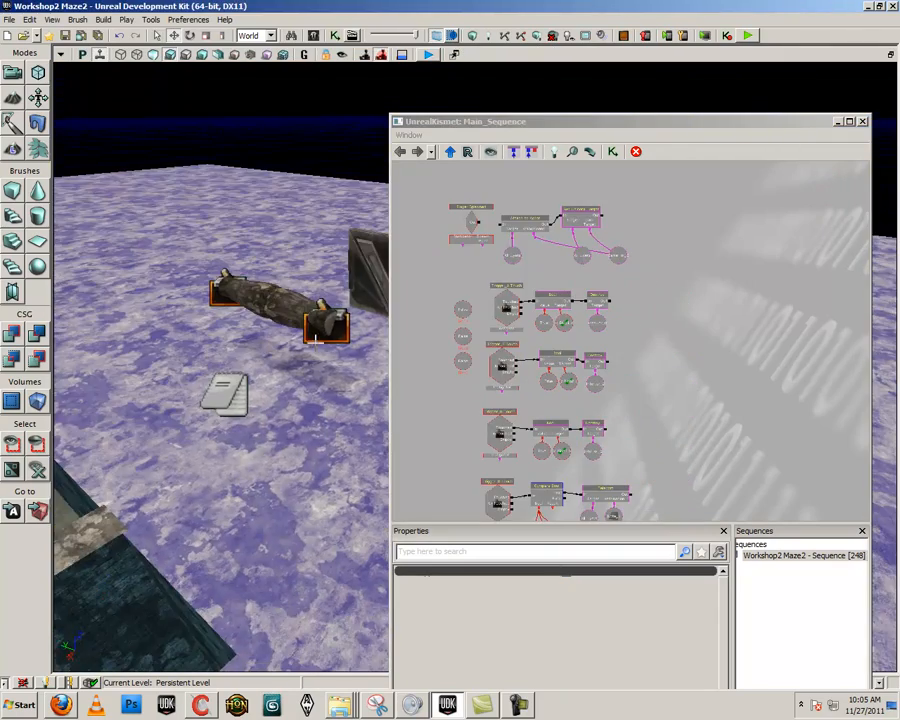
right_click_drag(345, 364, 362, 354)
scroll(550, 315, "down", 4)
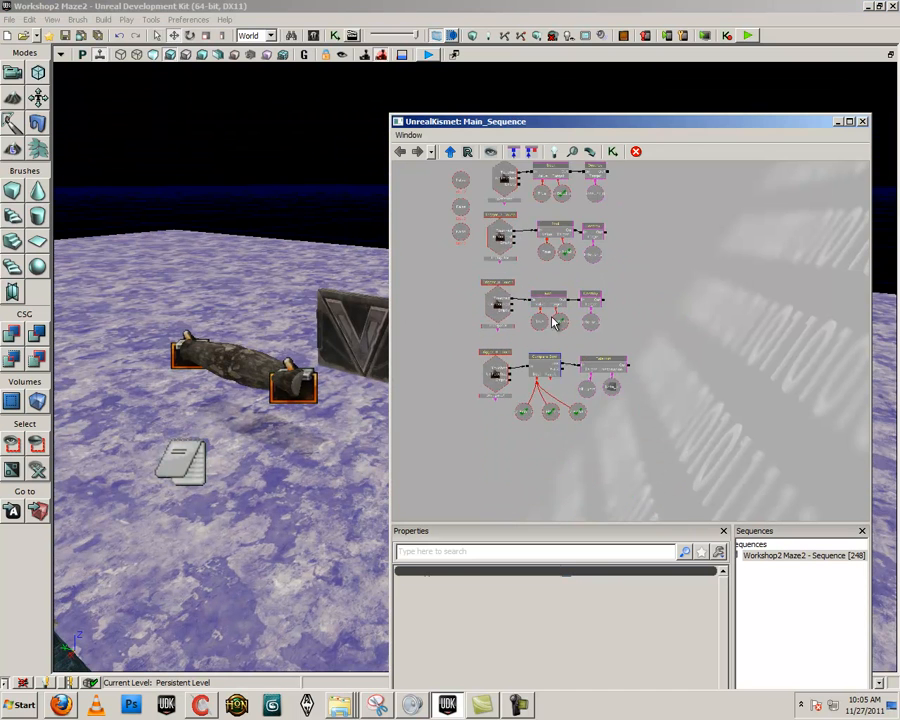
left_click_drag(634, 311, 552, 372)
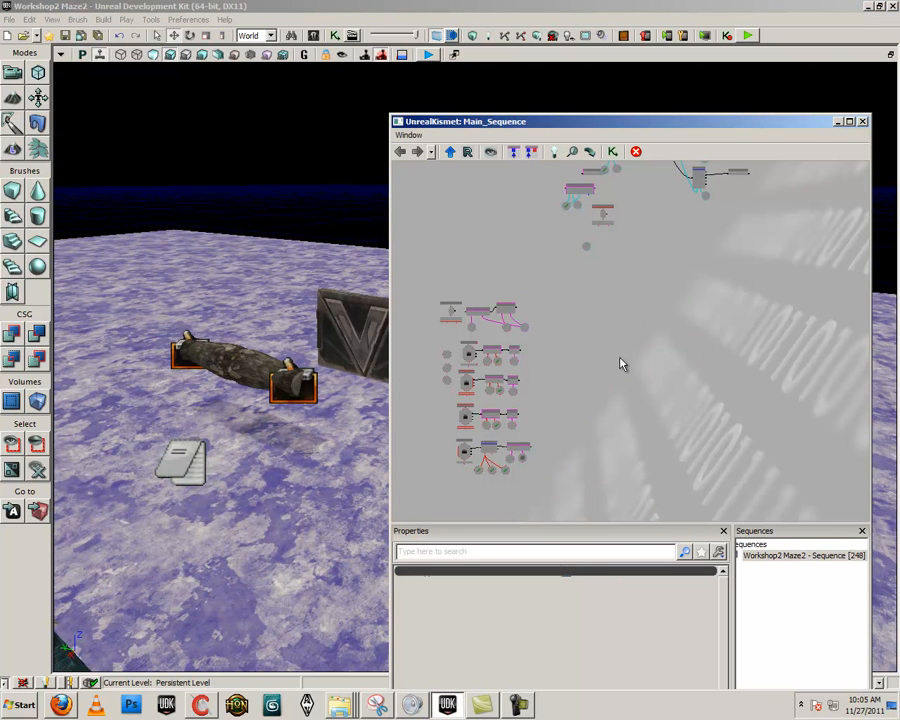
left_click_drag(620, 364, 619, 362)
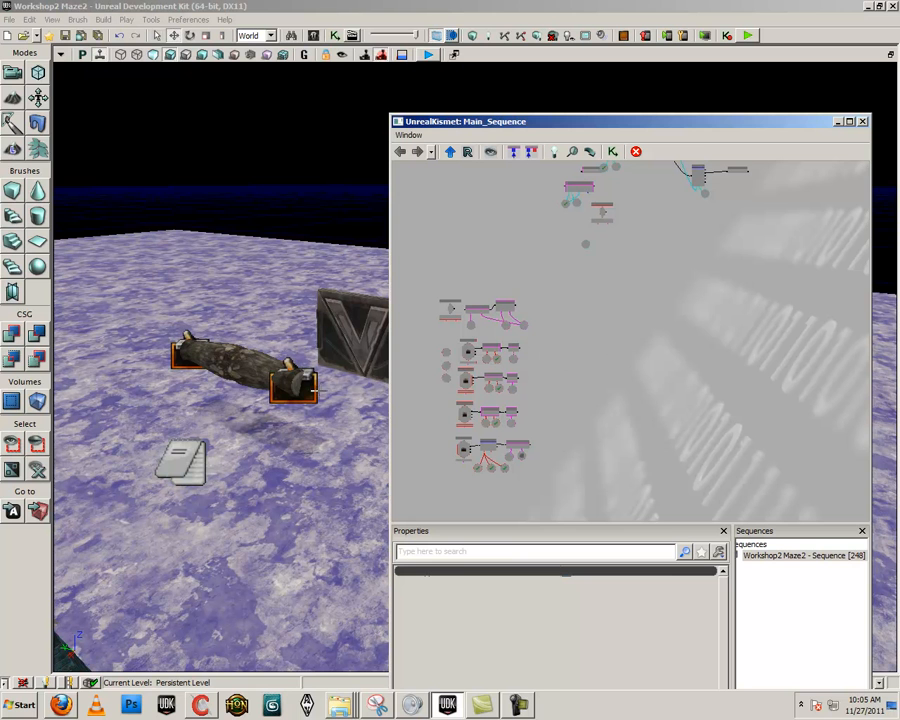
left_click_drag(252, 381, 311, 407)
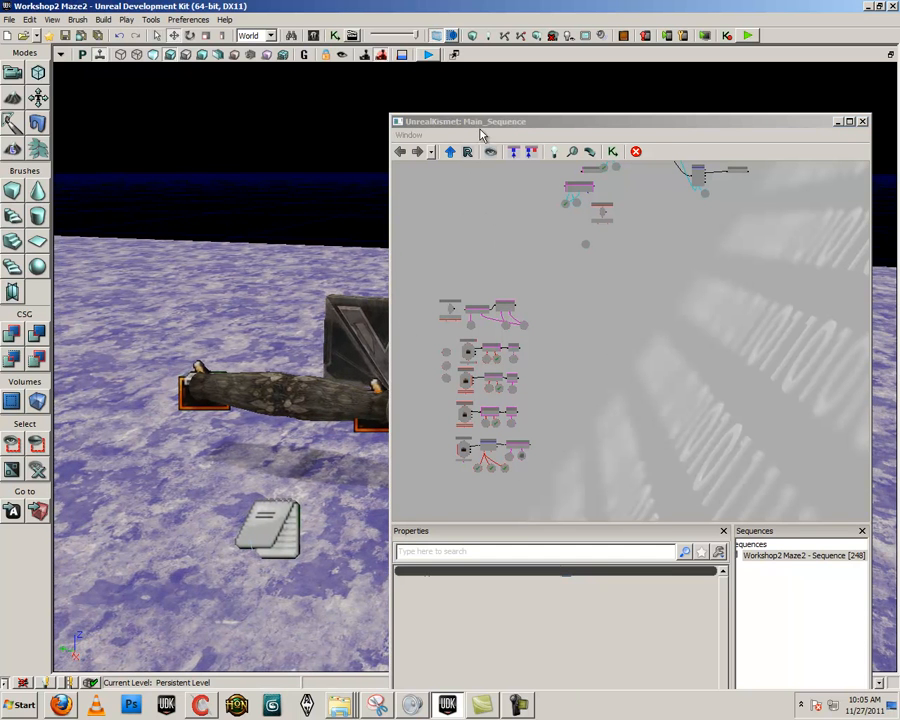
left_click_drag(480, 122, 524, 104)
left_click(330, 385)
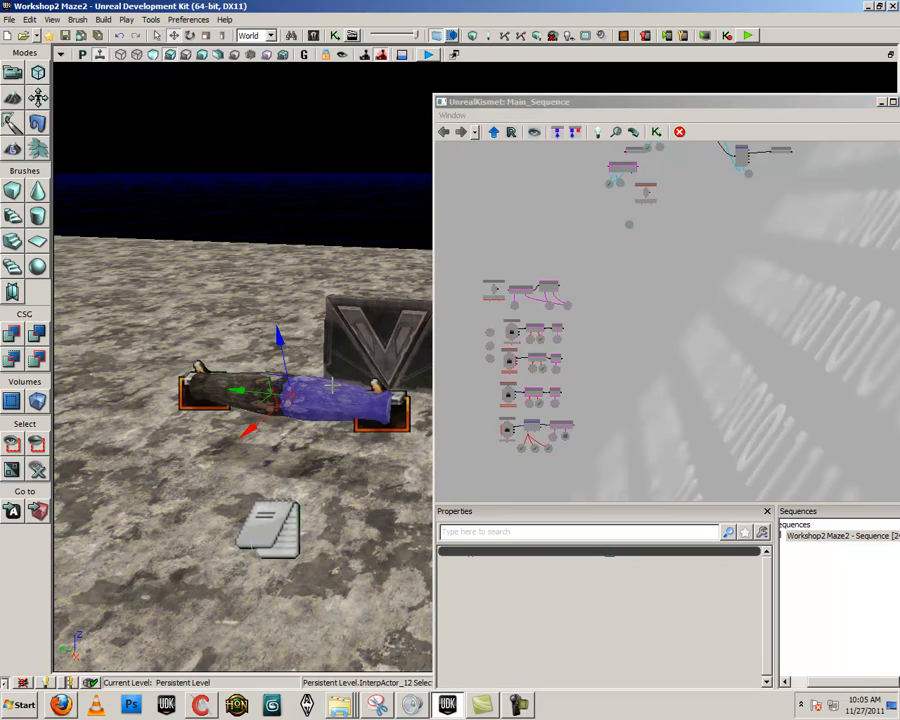
right_click_drag(320, 415, 287, 408)
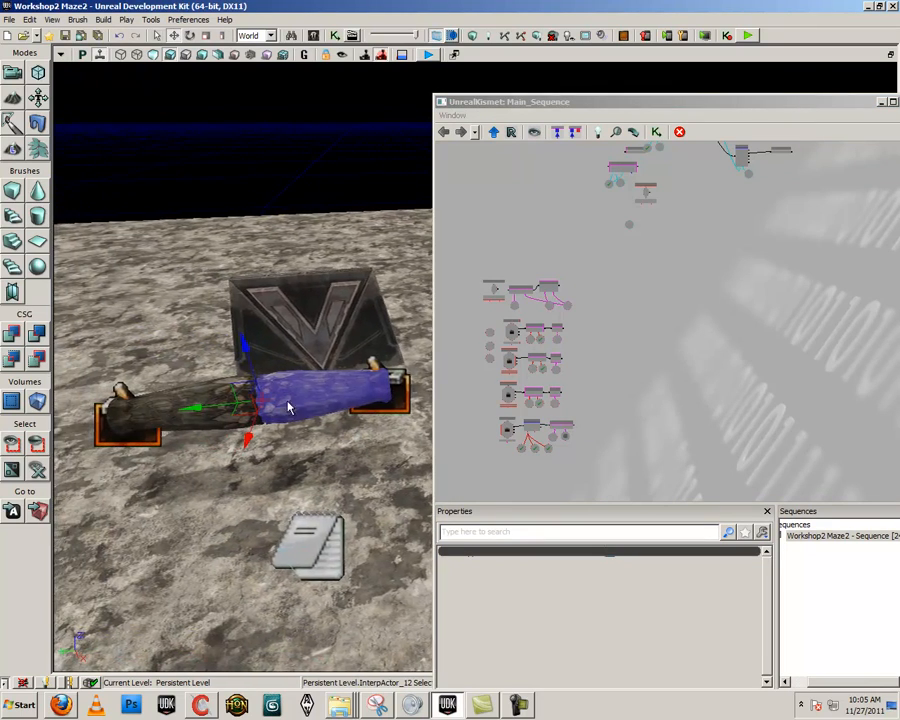
- Create a Used event in Kismet for Trigger_10, the trigger at the end of the right tube half
left_click(390, 390)
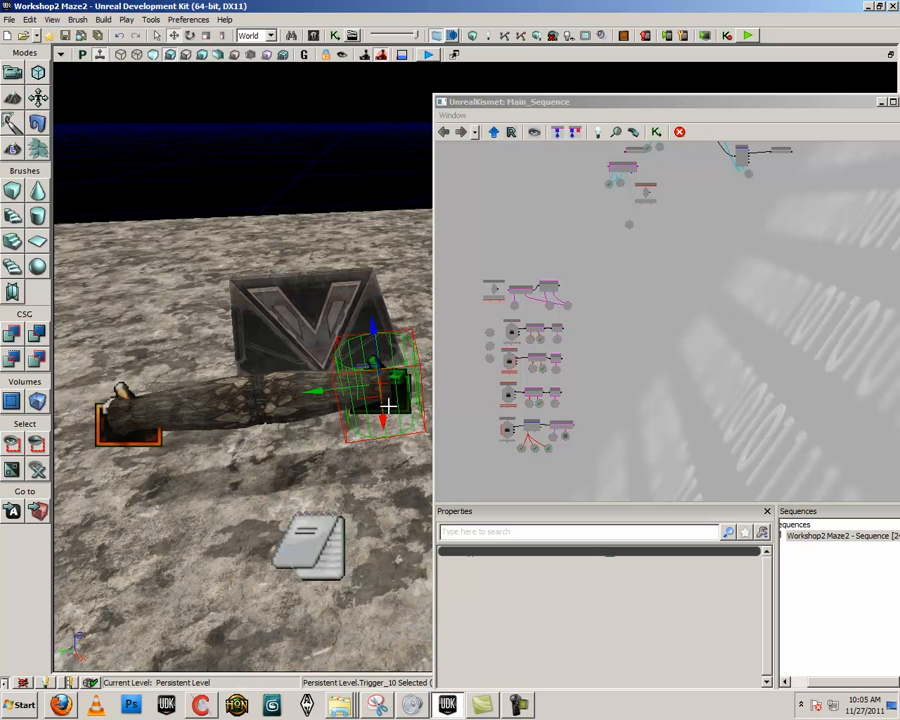
right_click(627, 285)
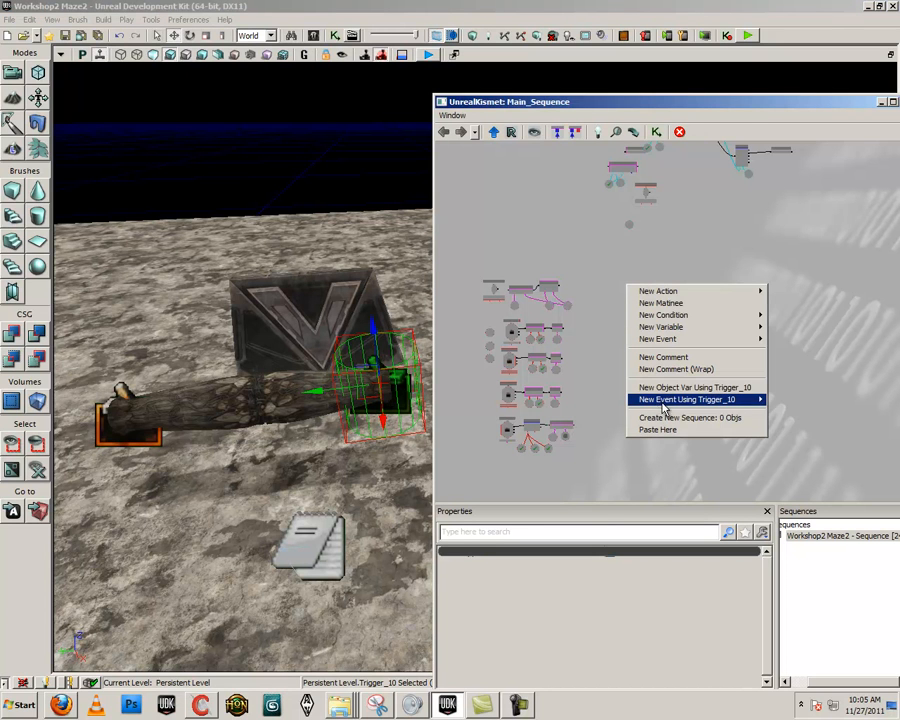
mouse_move(663, 401)
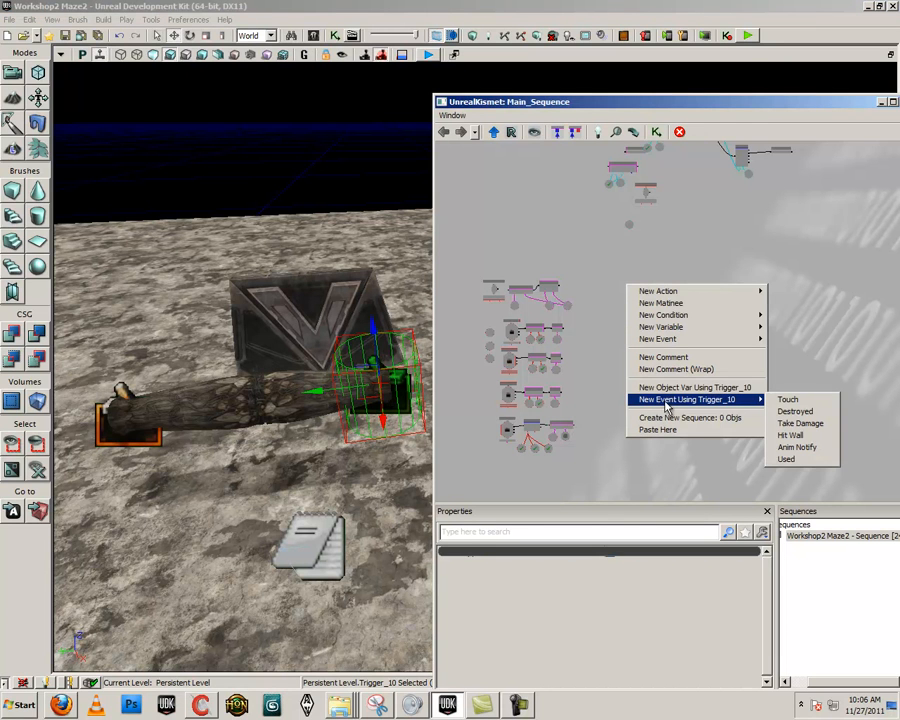
left_click(790, 459)
scroll(656, 335, "up", 5)
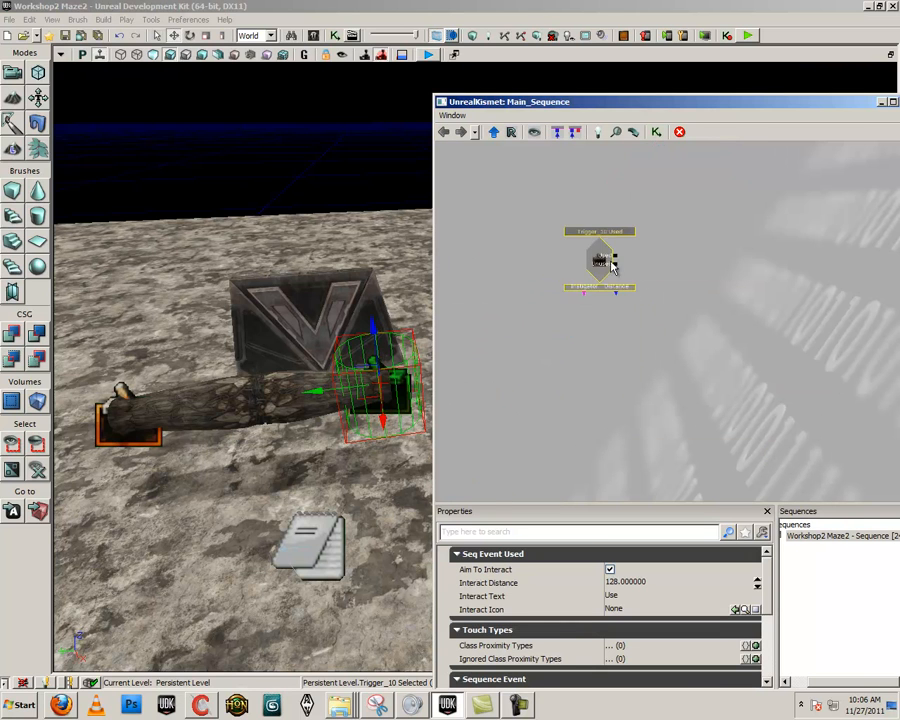
left_click_drag(612, 265, 614, 345)
scroll(615, 345, "up", 3)
left_click_drag(691, 363, 604, 338)
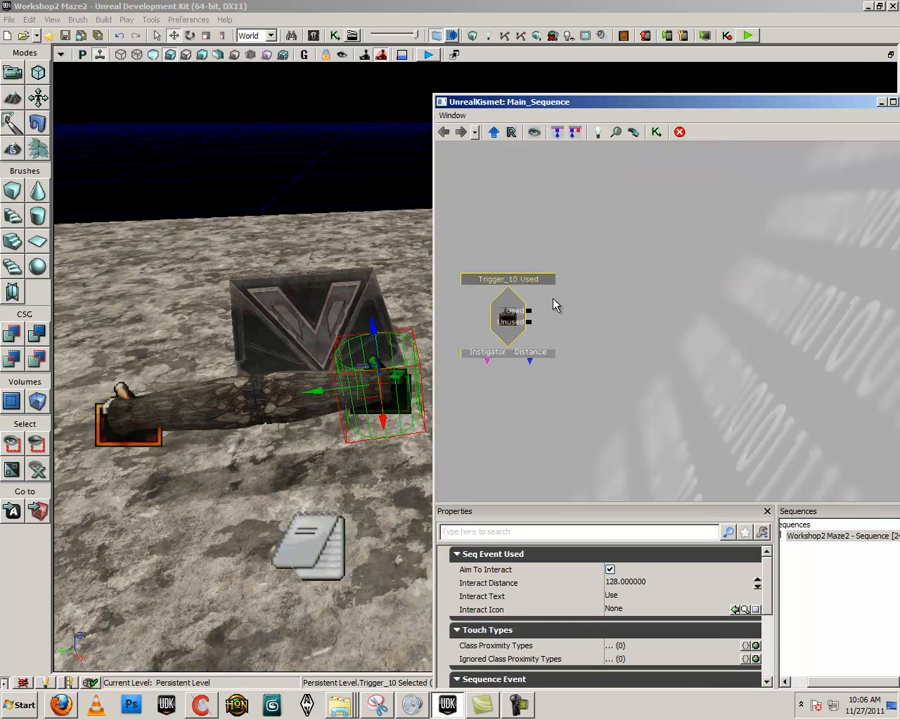
- With the right tube half selected, add a Matinee beside the Trigger_10 event and connect Used to its Play input
right_click(586, 281)
left_click(317, 383)
left_click(291, 382)
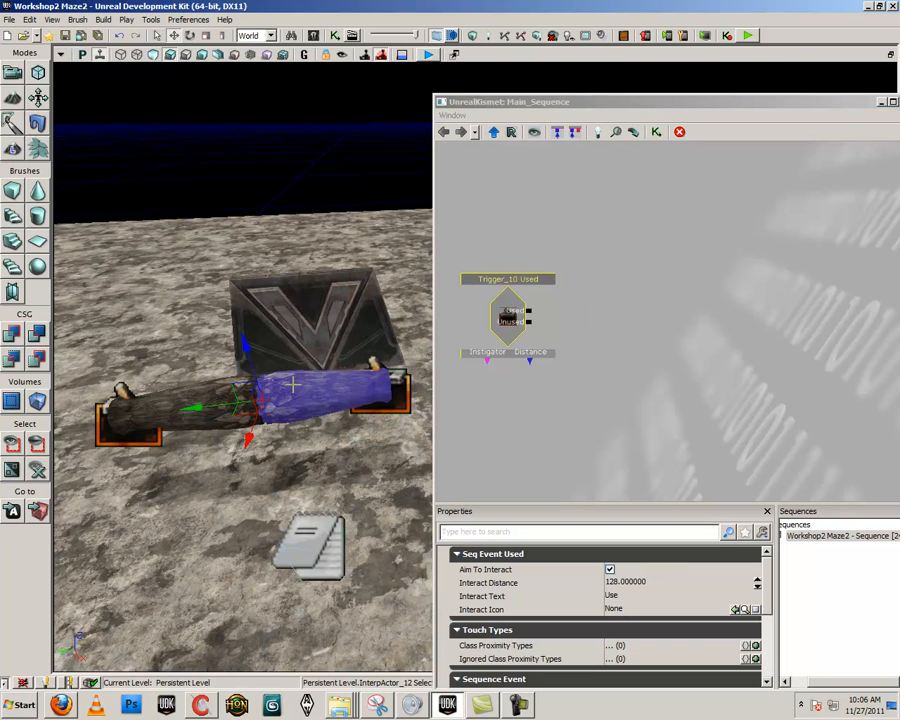
right_click(564, 291)
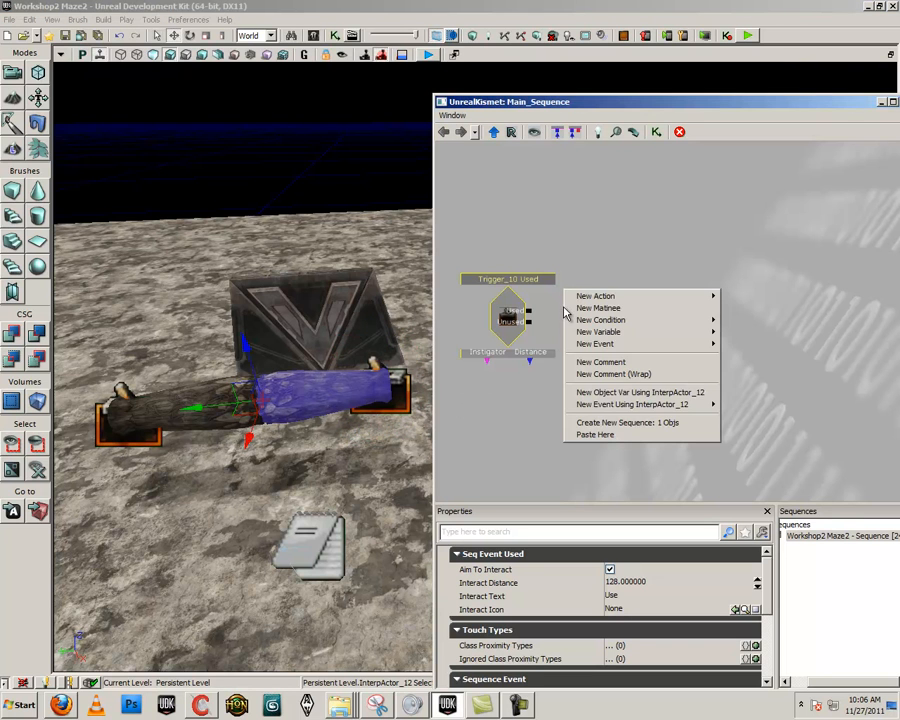
left_click(629, 309)
left_click(569, 434, "ctrl")
left_click_drag(585, 361, 621, 343, "ctrl")
left_click_drag(531, 312, 591, 307)
- Edit the Max Trigger Count of the Trigger_10 Used event
left_click(496, 326)
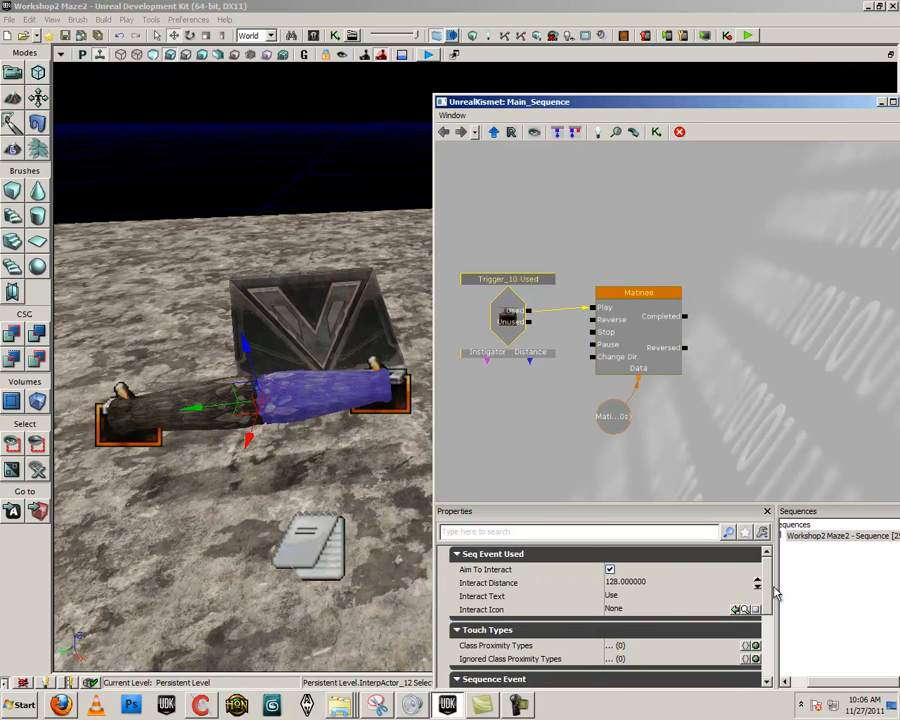
scroll(606, 580, "down", 4)
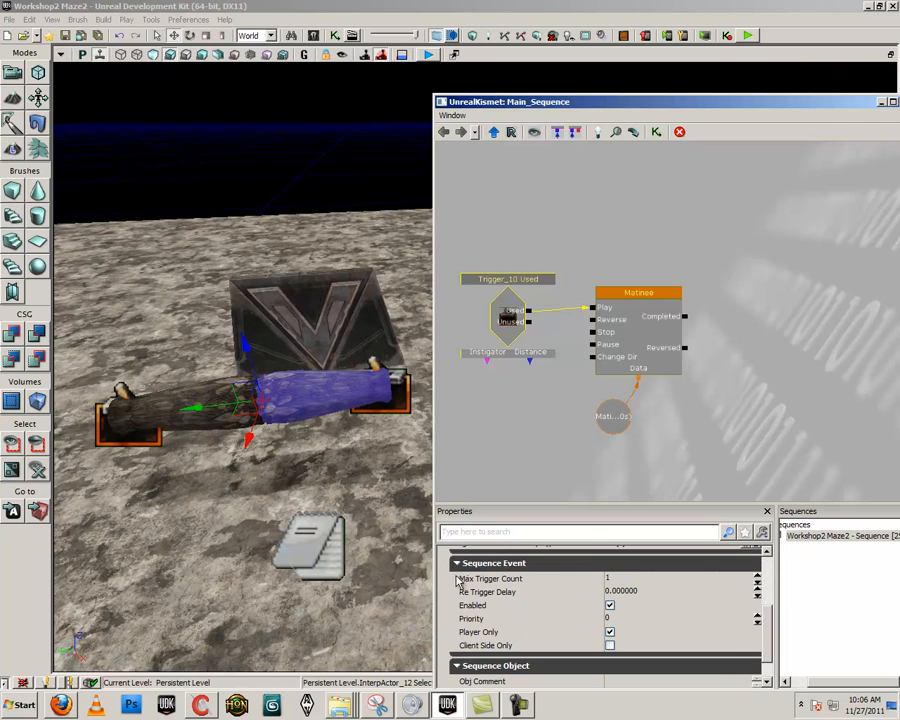
left_click(626, 577)
key("Return")
left_click(697, 371)
- Open the new Matinee for editing, then resize and reposition its window to uncover part of the viewport
left_click(635, 325)
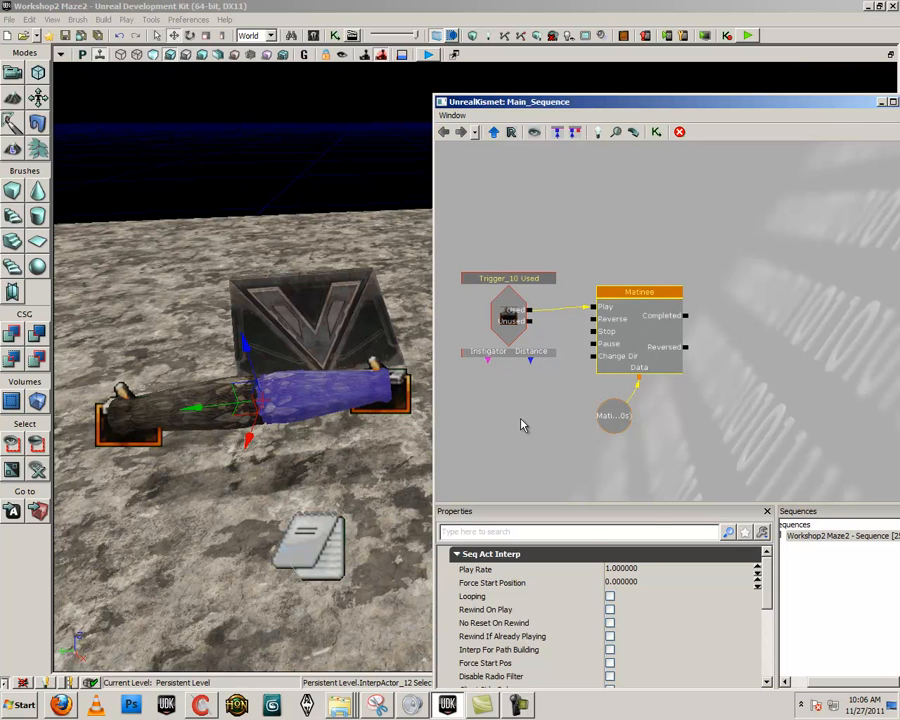
left_click(627, 337)
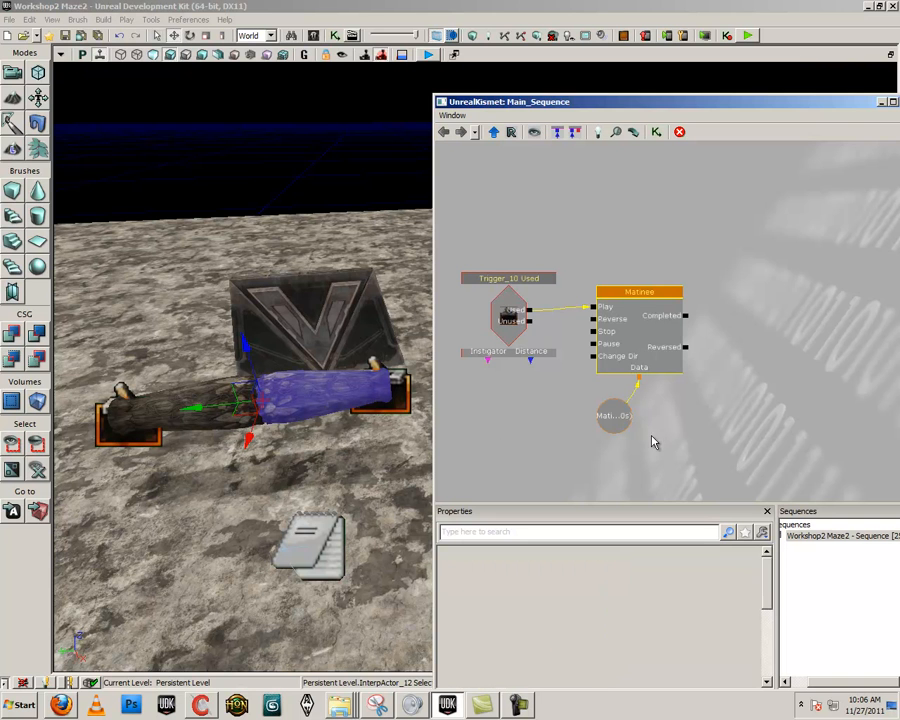
double_click(640, 330)
left_click_drag(649, 140, 475, 88)
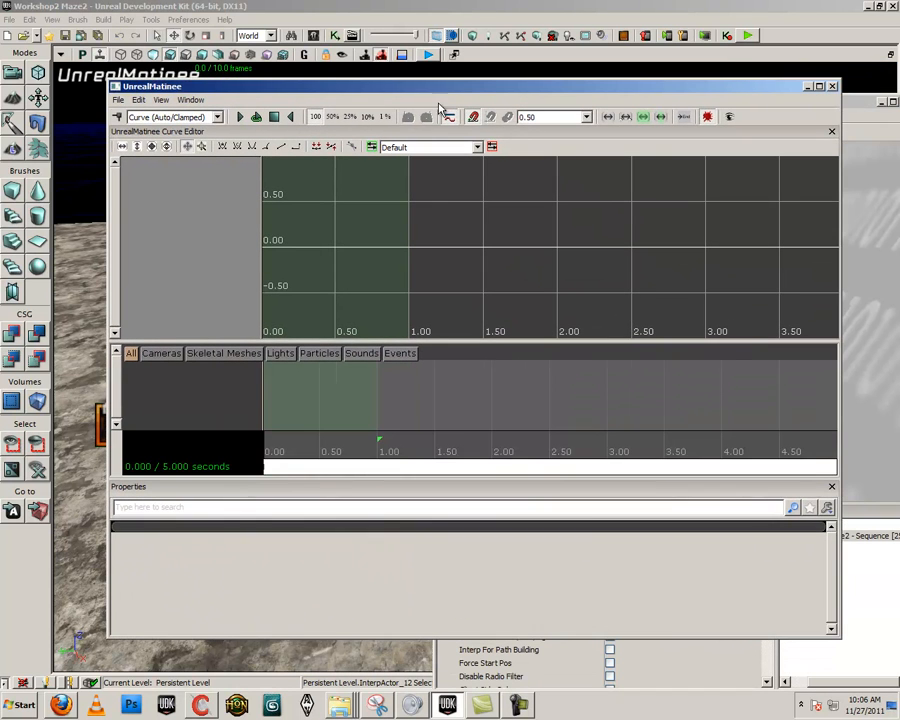
left_click_drag(108, 80, 276, 65)
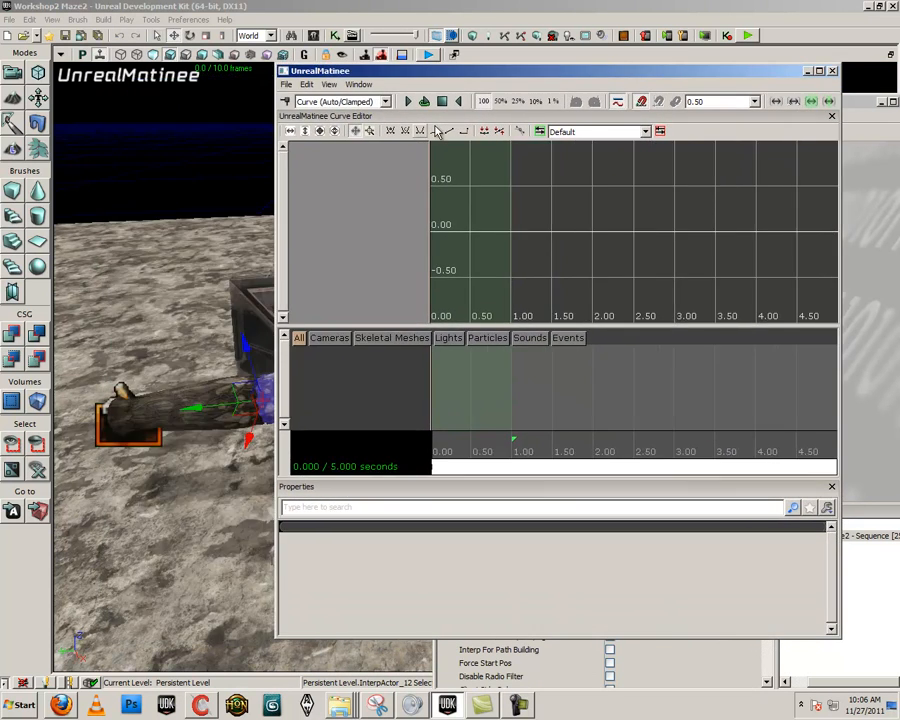
mouse_move(403, 72)
left_mouse_down()
mouse_move(504, 78)
mouse_move(397, 89)
left_mouse_up()
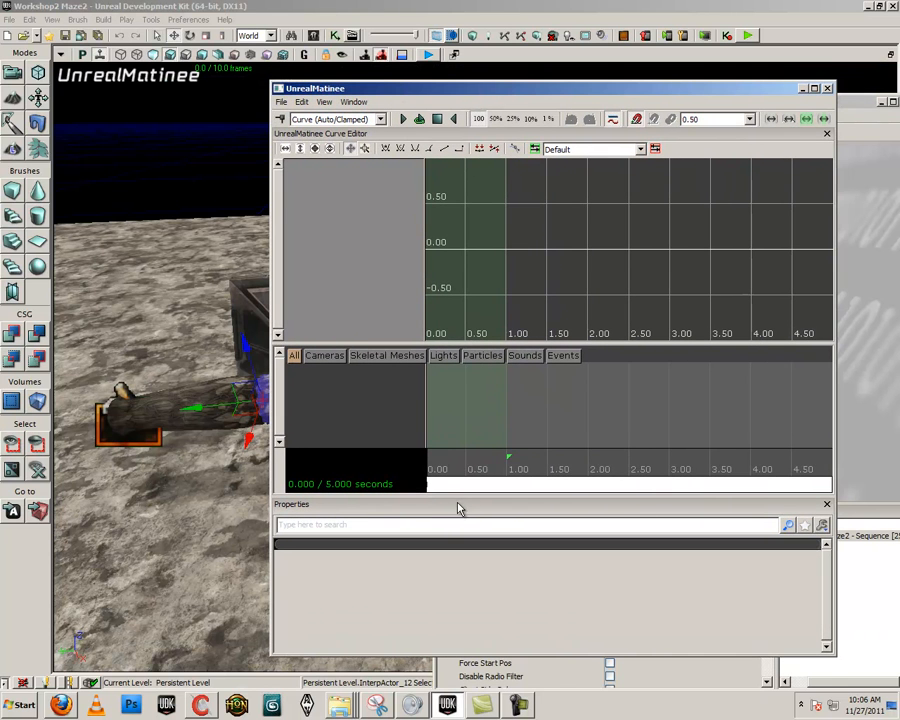
- Enlarge the track area by shrinking the curve editor, and scrub the time cursor to about 2.18 seconds
left_click_drag(454, 494, 528, 468)
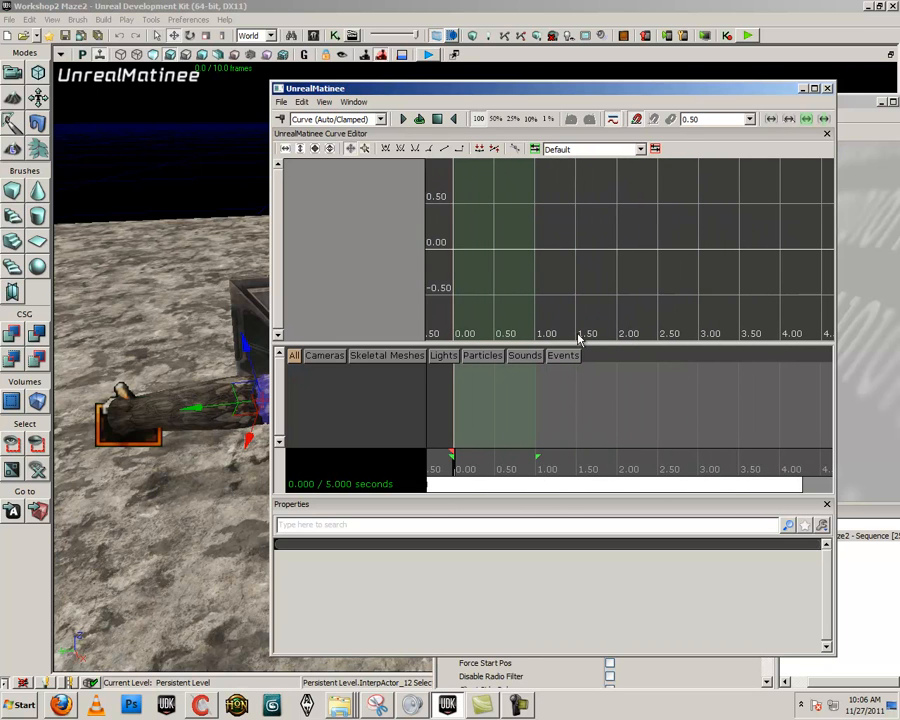
left_click_drag(585, 345, 550, 300)
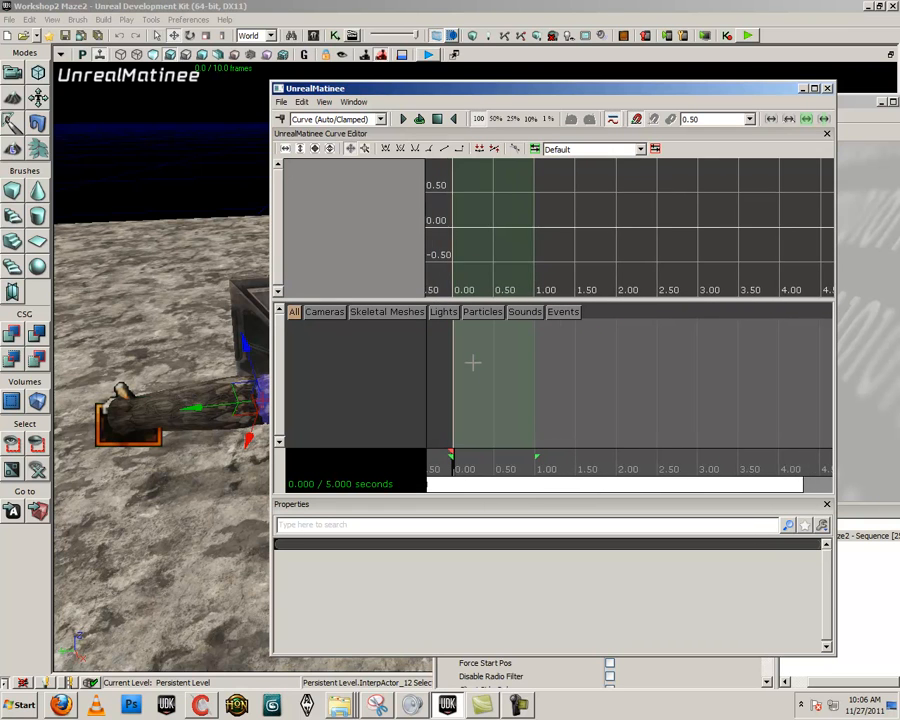
mouse_move(454, 474)
left_mouse_down()
mouse_move(677, 478)
mouse_move(541, 472)
mouse_move(669, 474)
mouse_move(631, 472)
left_mouse_up()
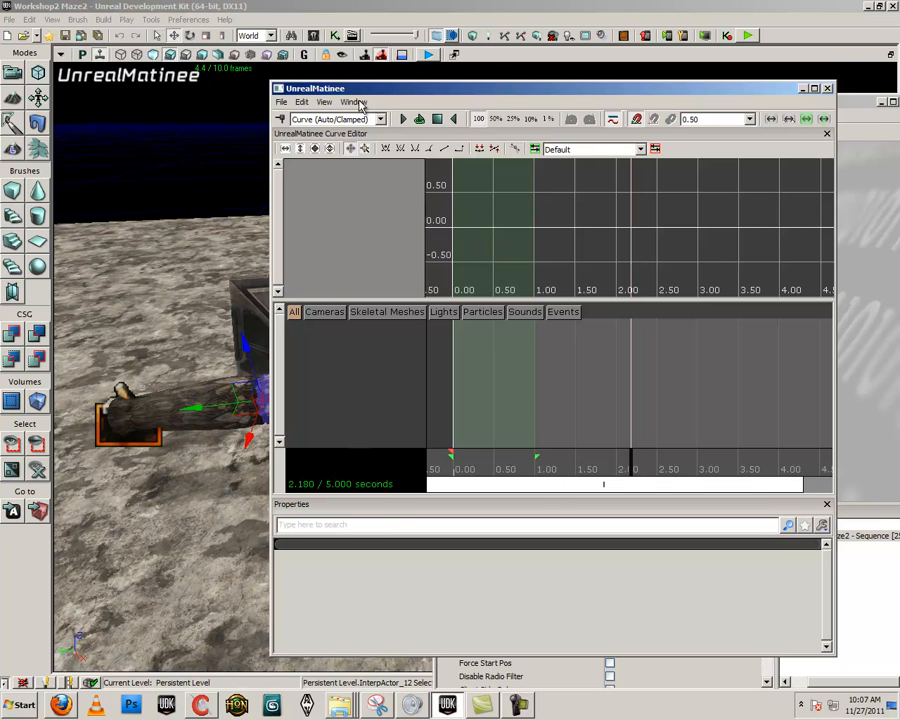
- Move the Matinee window off the tube and add a new empty group named RightTube
left_click_drag(364, 88, 423, 86)
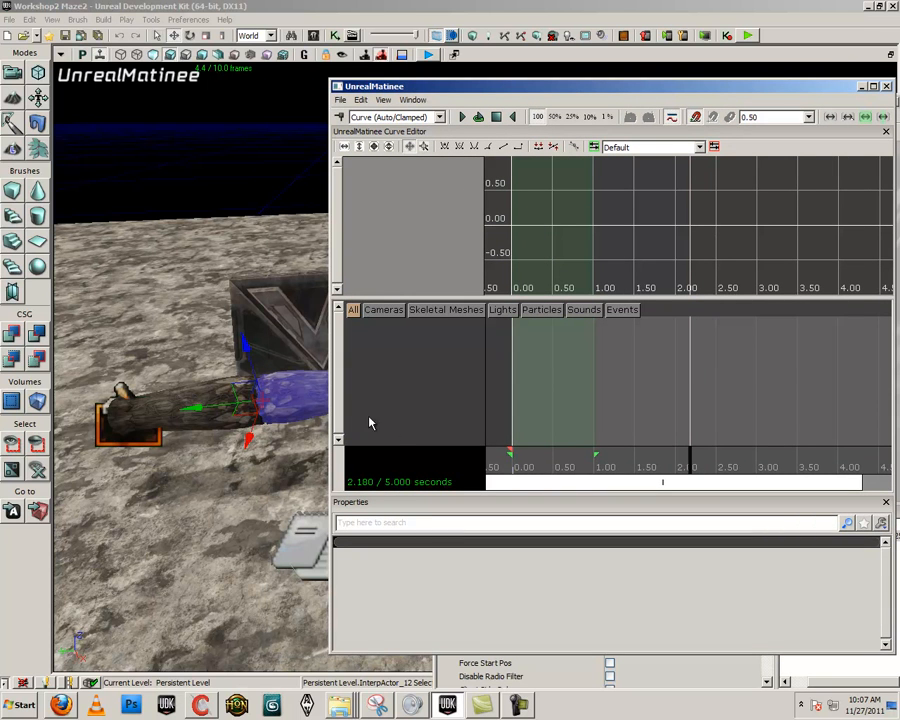
right_click(368, 339)
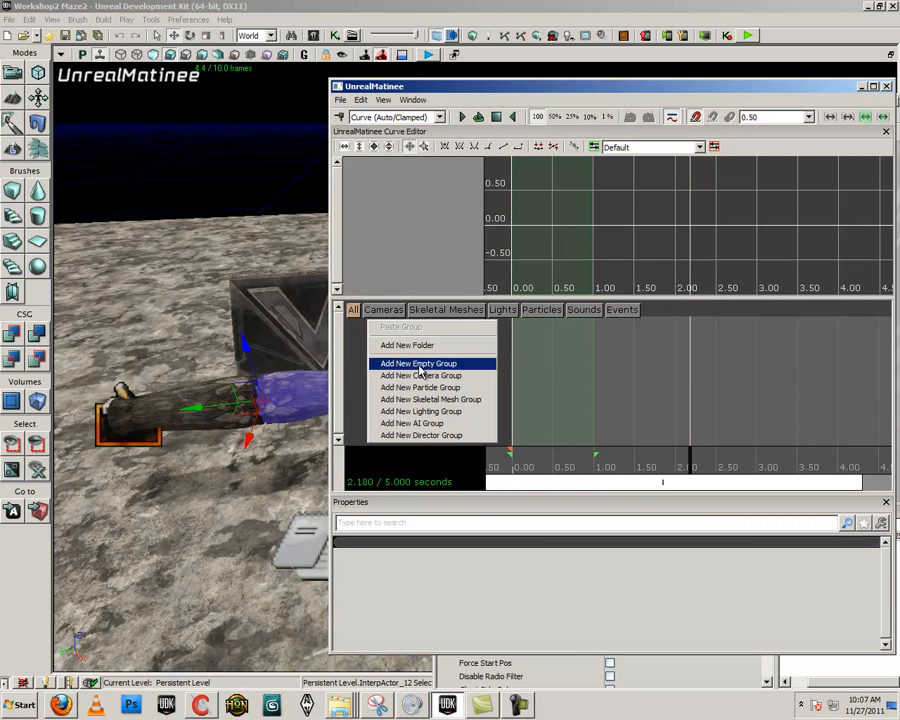
left_click(394, 366)
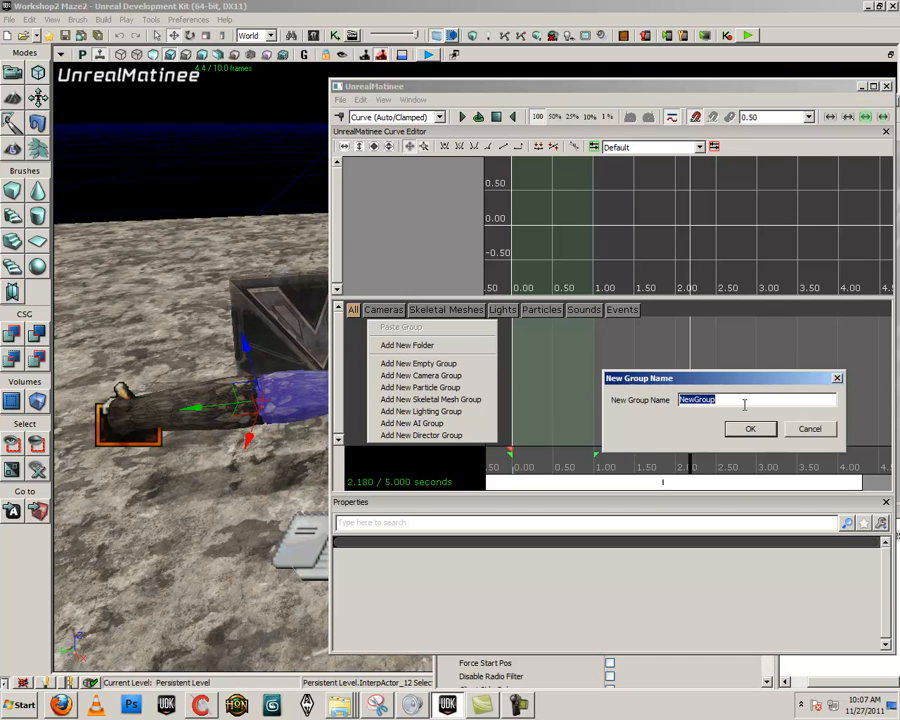
key("Caps_Lock")
type("R")
key("Caps_Lock")
type("ightTube")
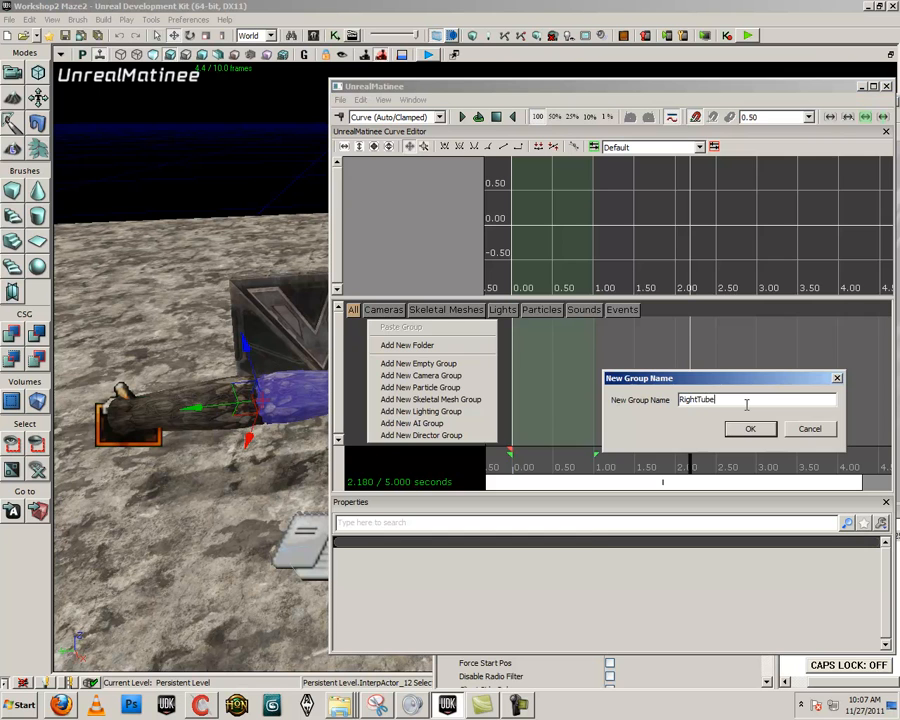
key("Return")
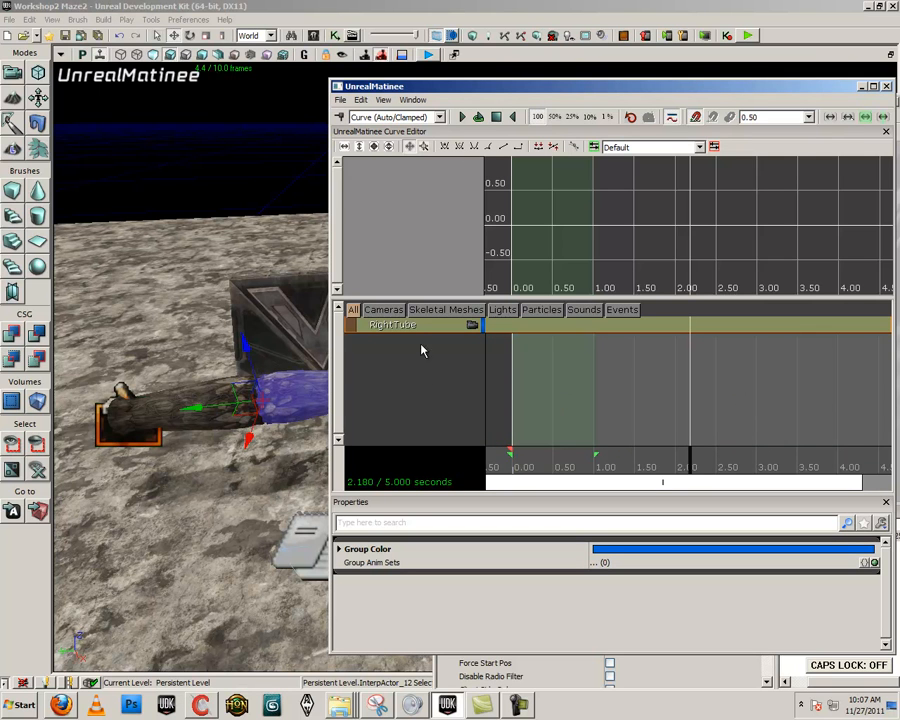
- Narrow the Matinee window to expose the whole tube, add a Movement track to the RightTube group, and check its key at 0.00 seconds
left_click_drag(466, 88, 571, 81)
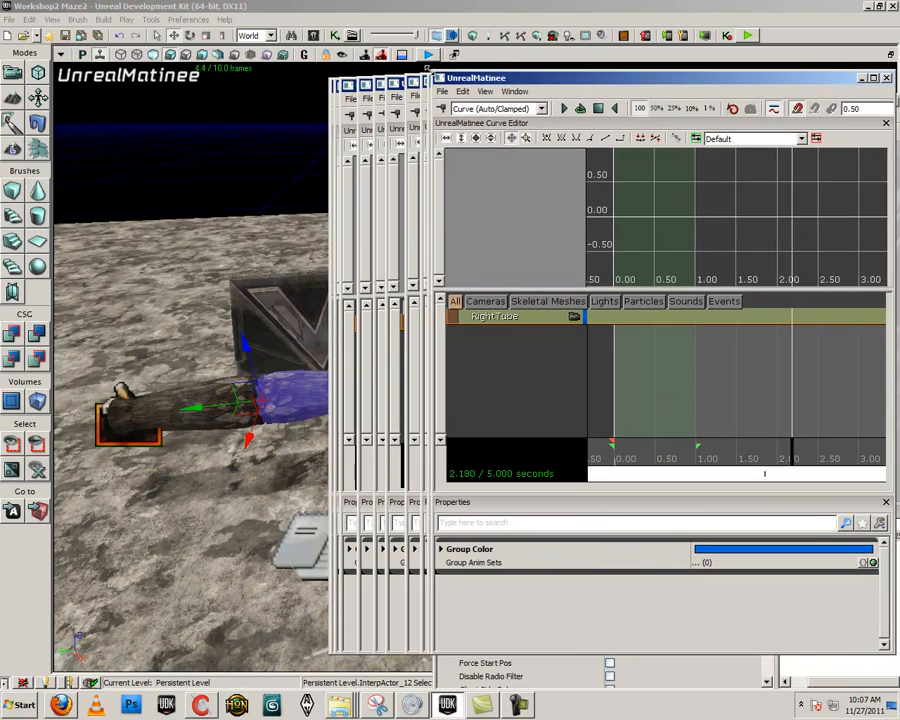
left_click_drag(432, 72, 417, 70)
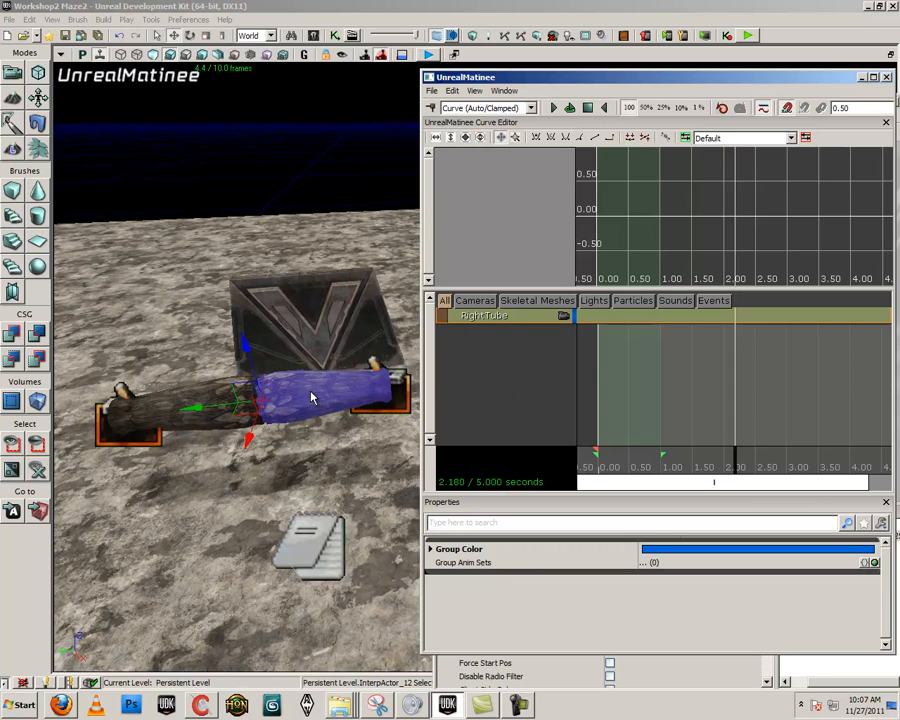
right_click(477, 318)
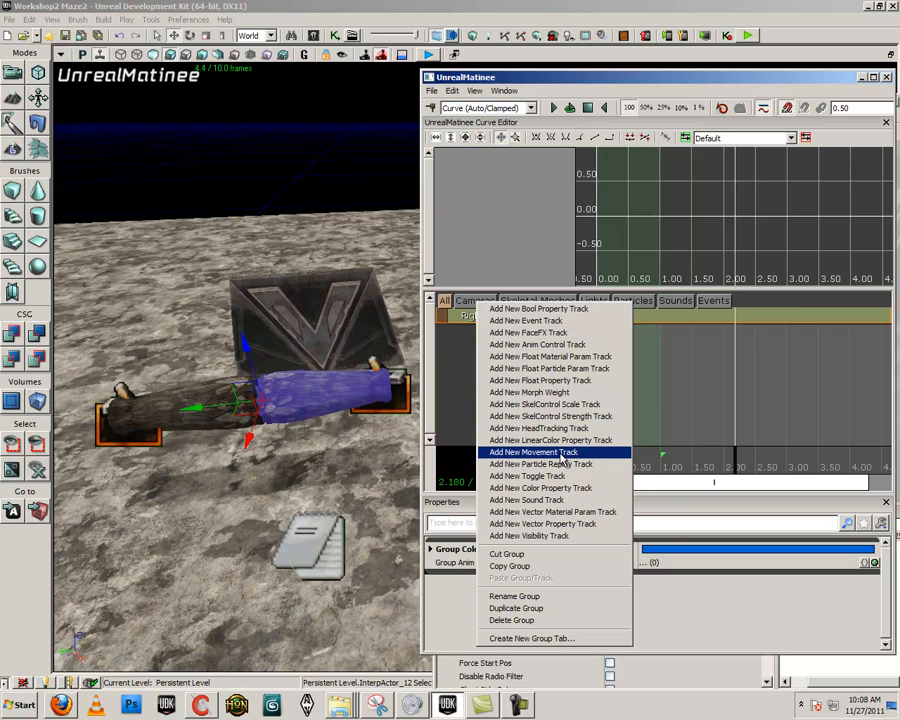
right_click(456, 316)
left_click(536, 450)
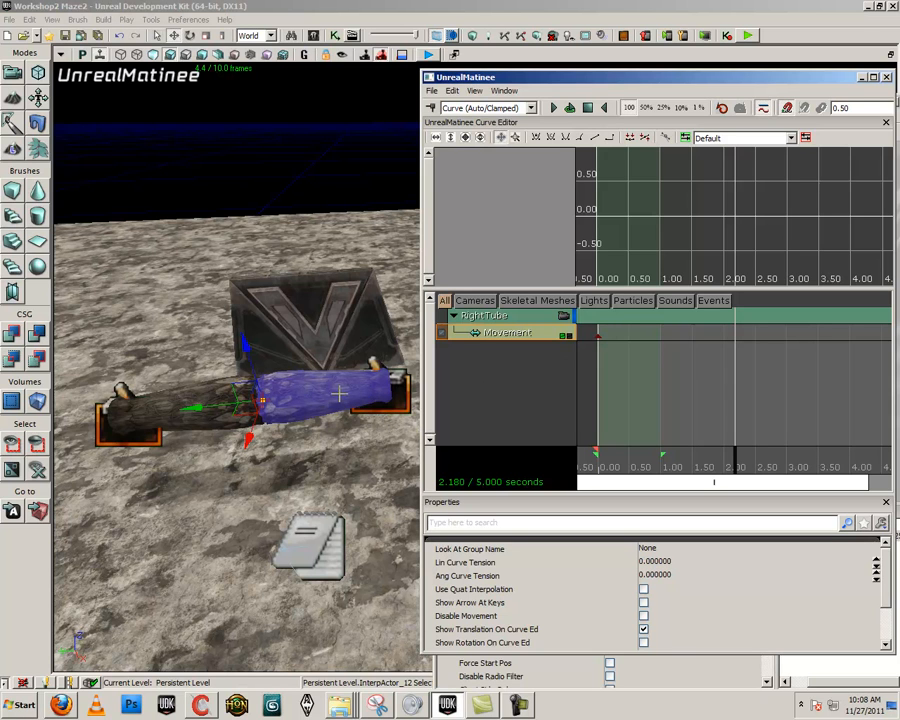
left_click(600, 337)
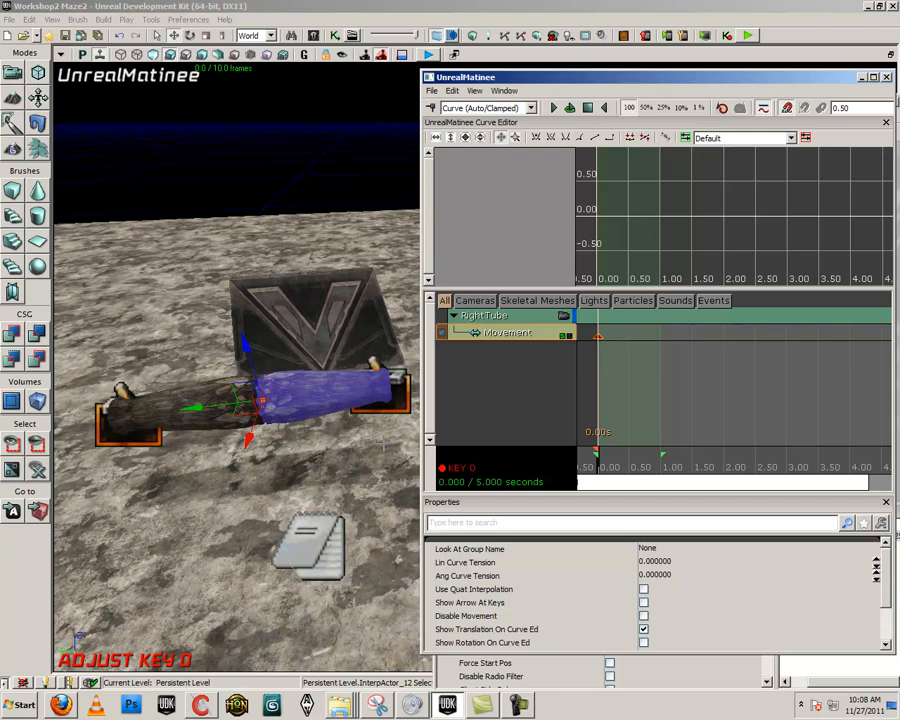
left_click(492, 422)
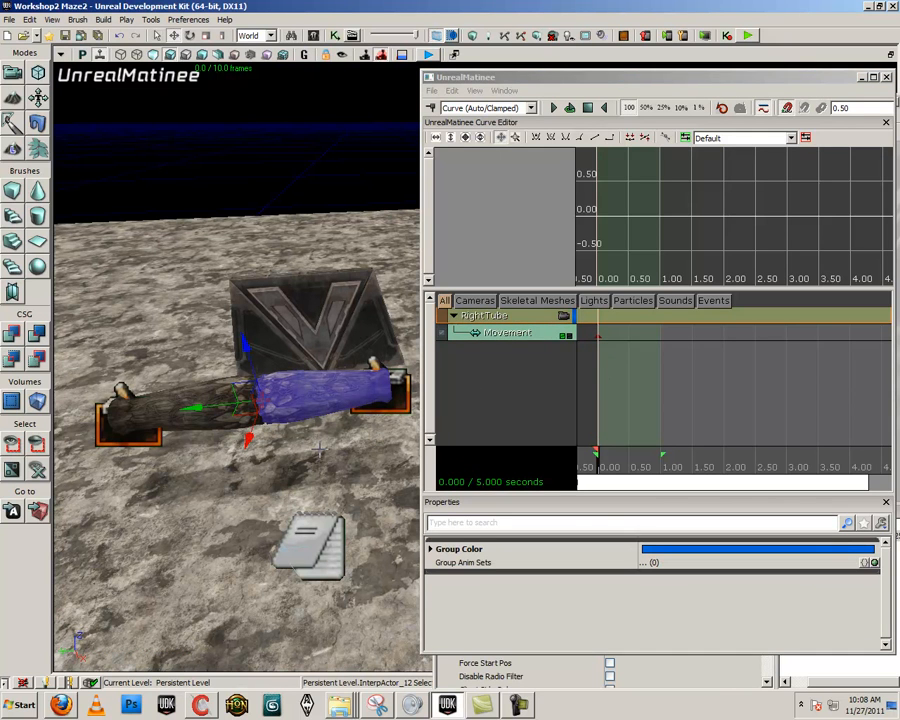
- Select the RightTube group's Movement track and shorten the Matinee sequence to 2.00 seconds
left_click(508, 336)
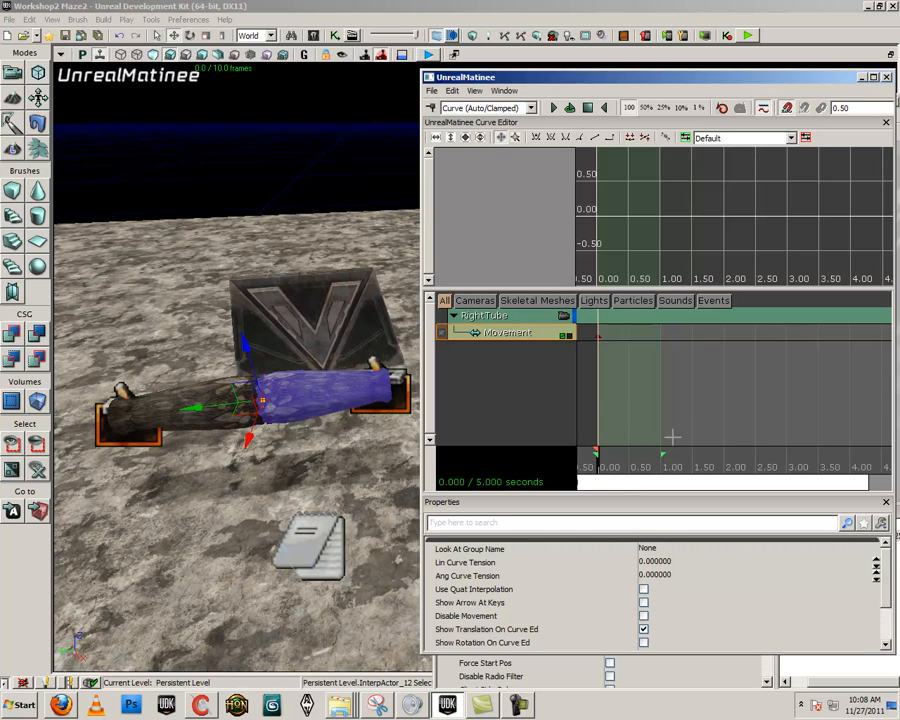
left_click_drag(714, 487, 780, 481)
left_click_drag(643, 483, 828, 486)
scroll(685, 472, "down", 1)
scroll(688, 472, "up", 1)
scroll(690, 472, "down", 1)
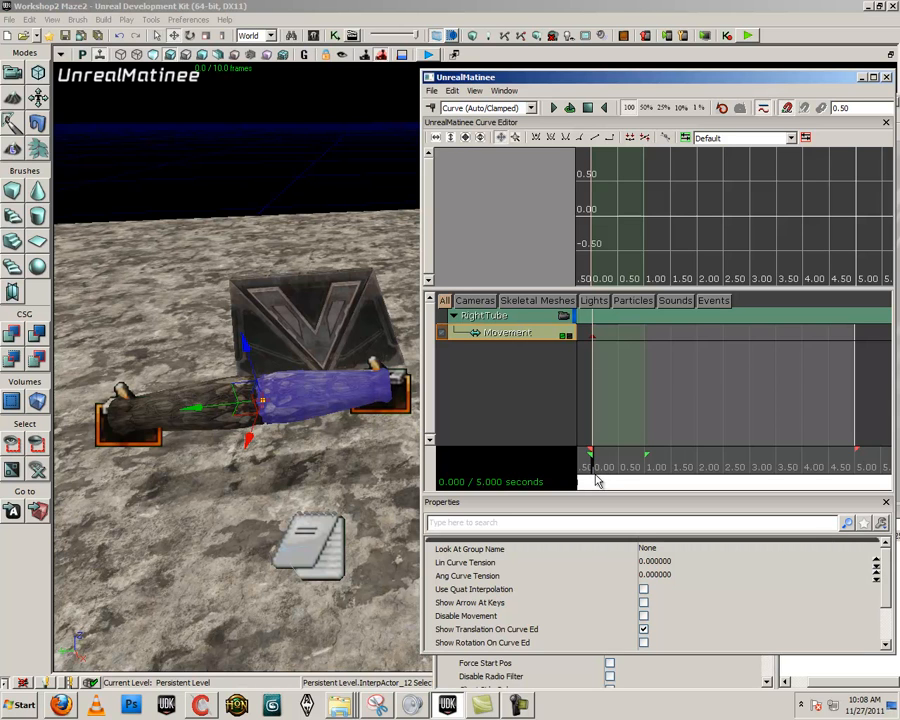
left_click_drag(850, 451, 699, 453)
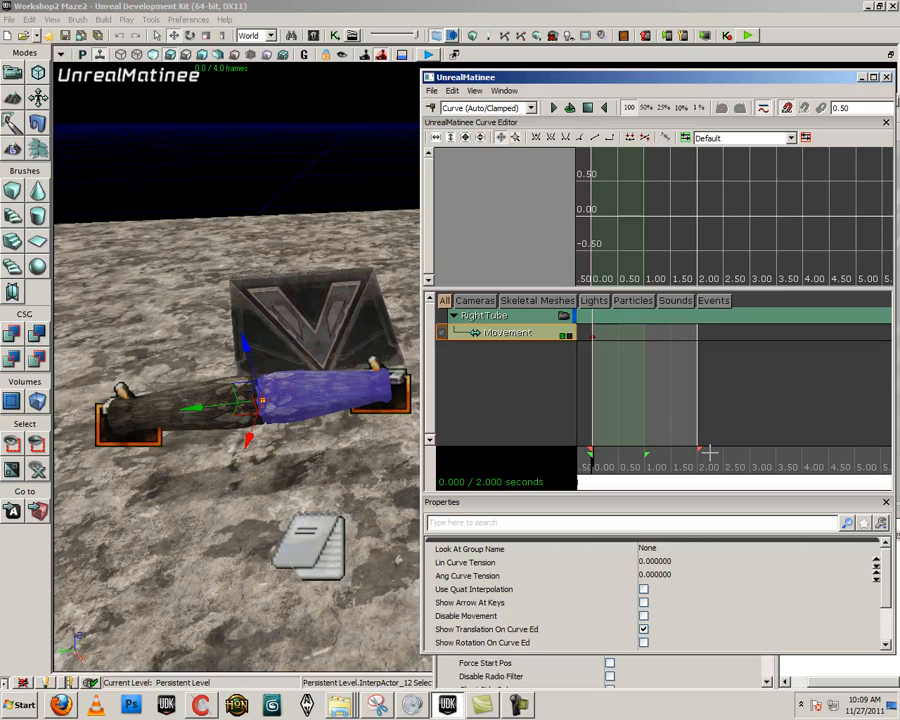
mouse_move(700, 452)
left_mouse_down()
mouse_move(647, 454)
mouse_move(710, 456)
left_mouse_up()
- Add a Movement key at 2.00 seconds with the right tube half rotated -90 degrees horizontally, check it by scrubbing back to 0.00, and close the Matinee
left_click_drag(592, 463, 699, 470)
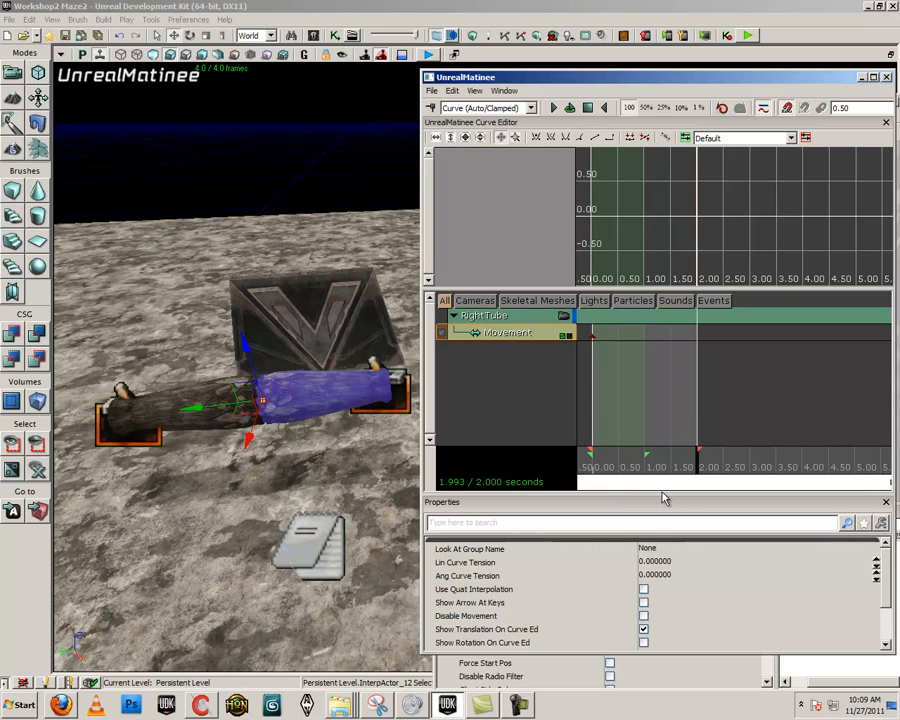
key("Return")
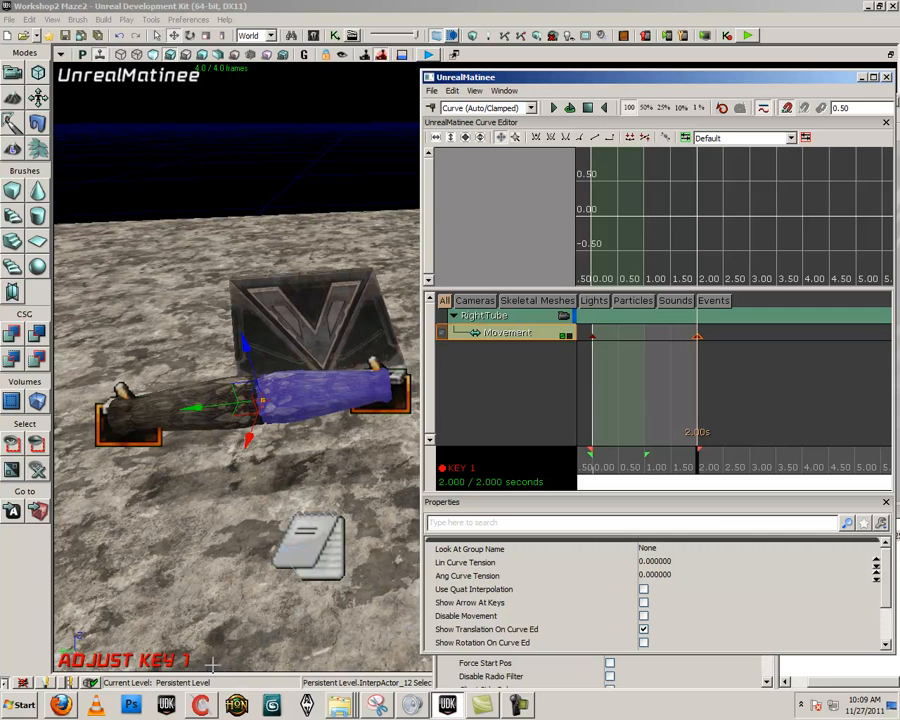
right_click_drag(315, 411, 313, 451)
key("space")
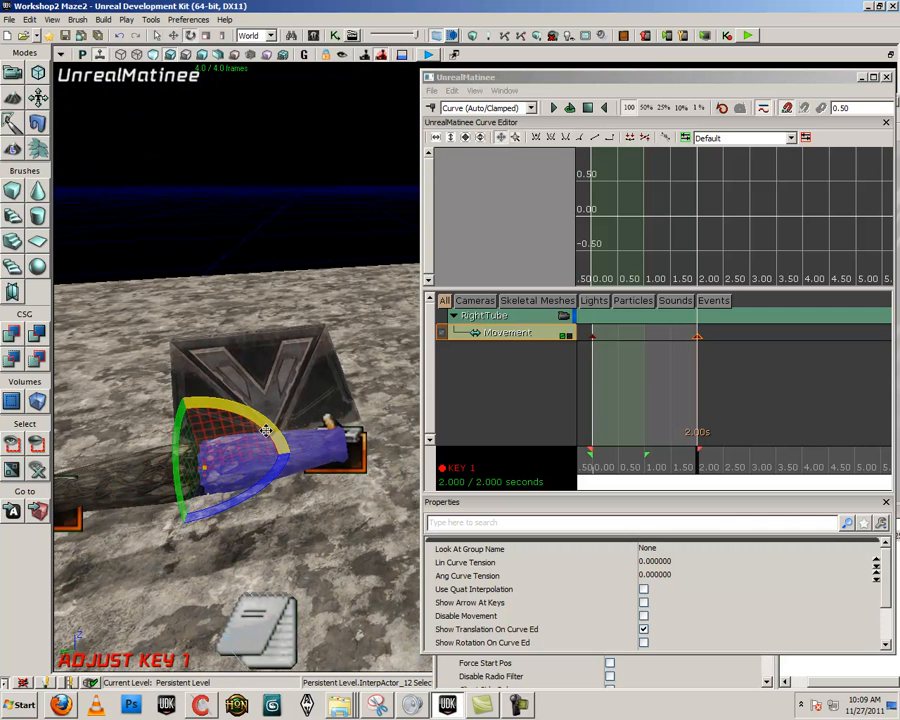
left_click_drag(221, 410, 541, 535)
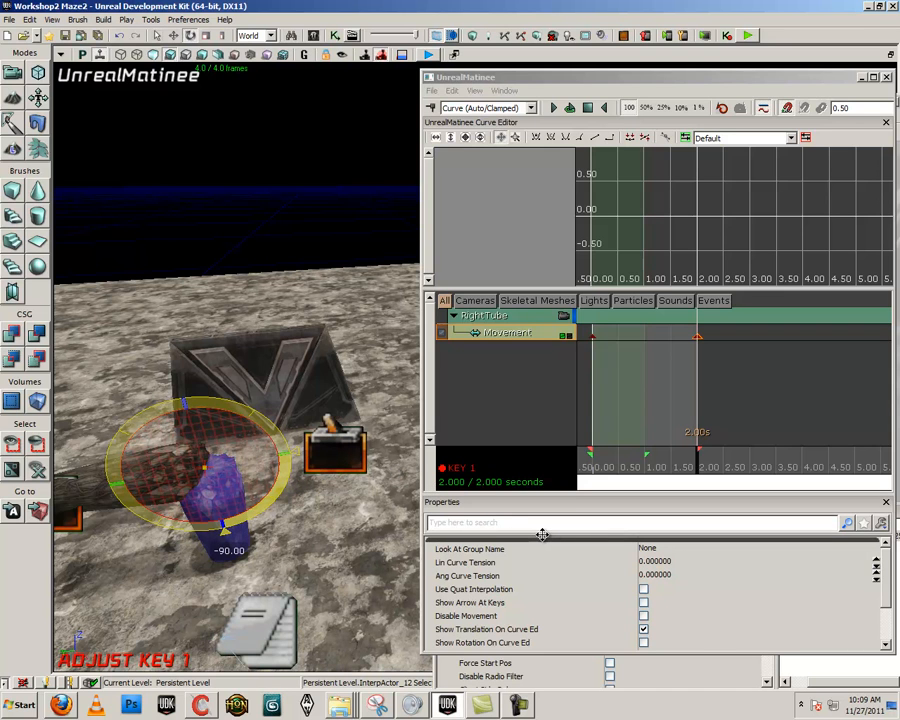
left_click_drag(541, 535, 541, 535)
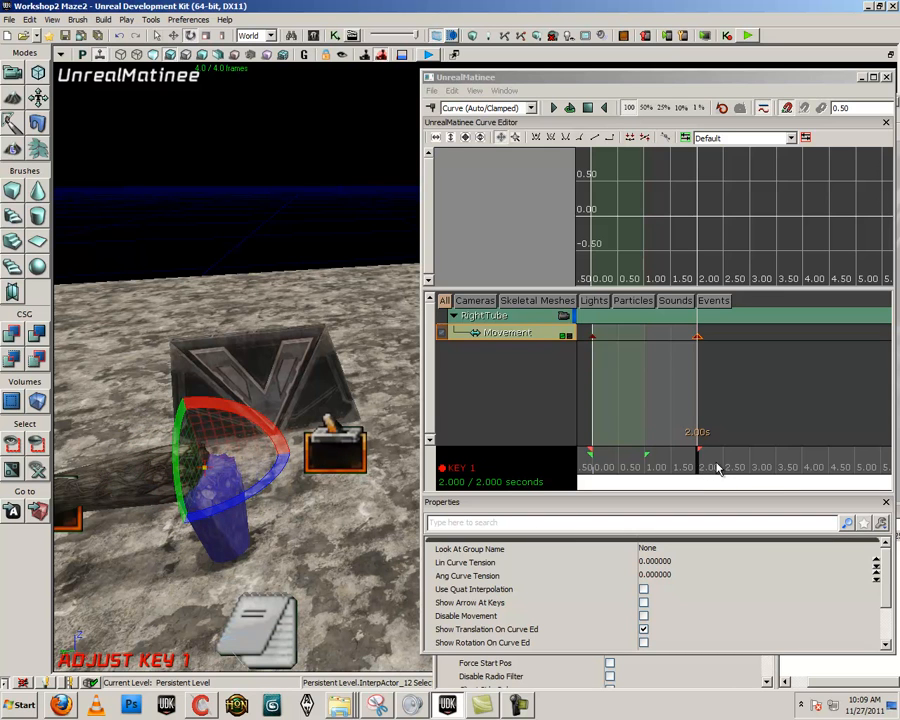
left_click_drag(700, 466, 578, 470)
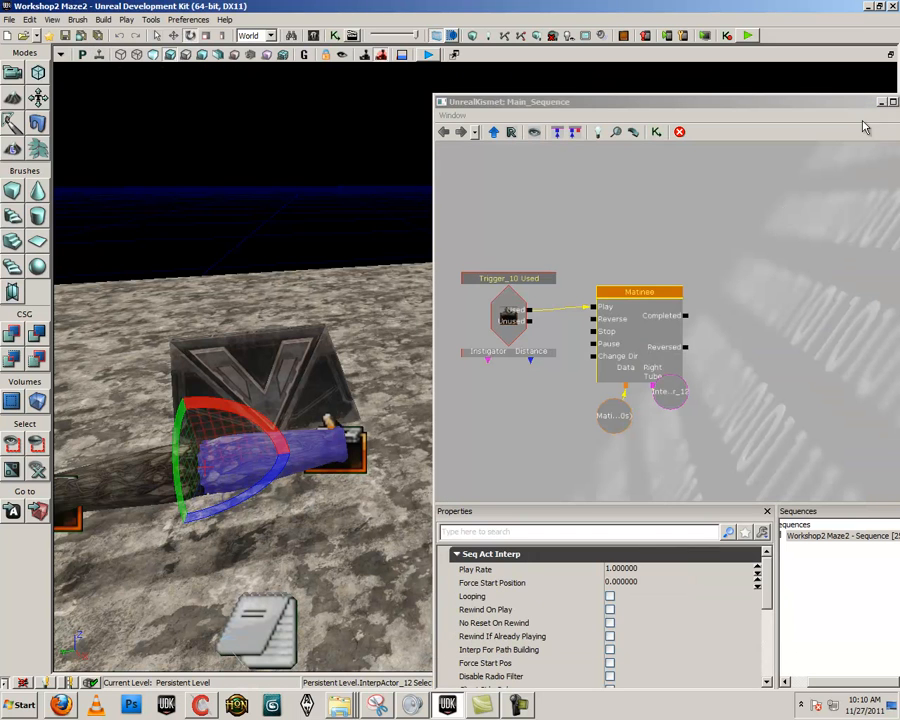
left_click(886, 77)
- Set the Trigger_10 Used event's Max Trigger Count to 0 and play-test the right tube's movement in the level
left_click(510, 315)
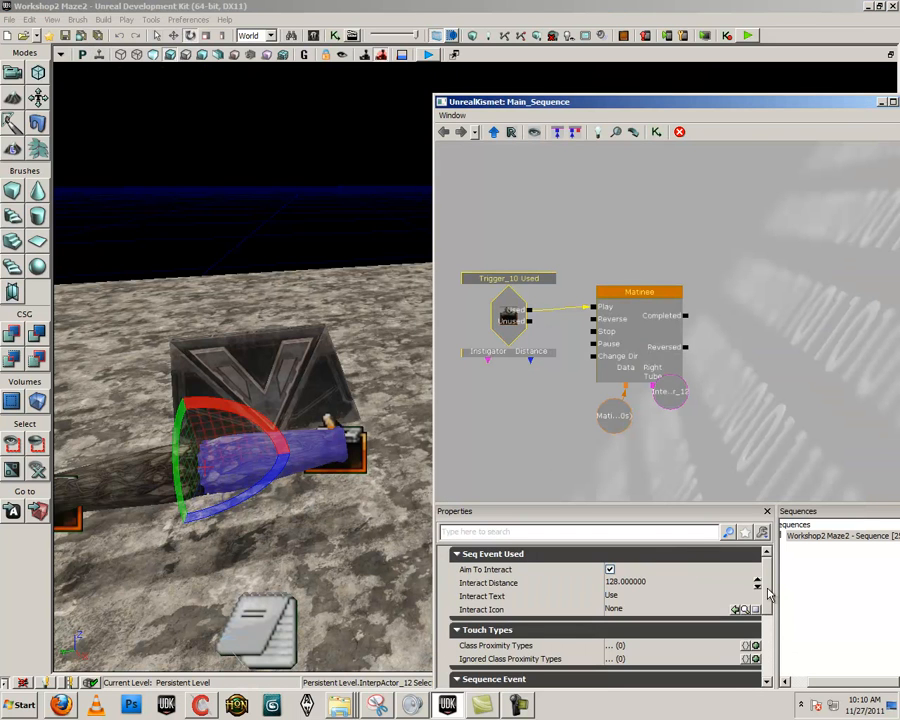
scroll(766, 634, "down", 3)
right_click(168, 313)
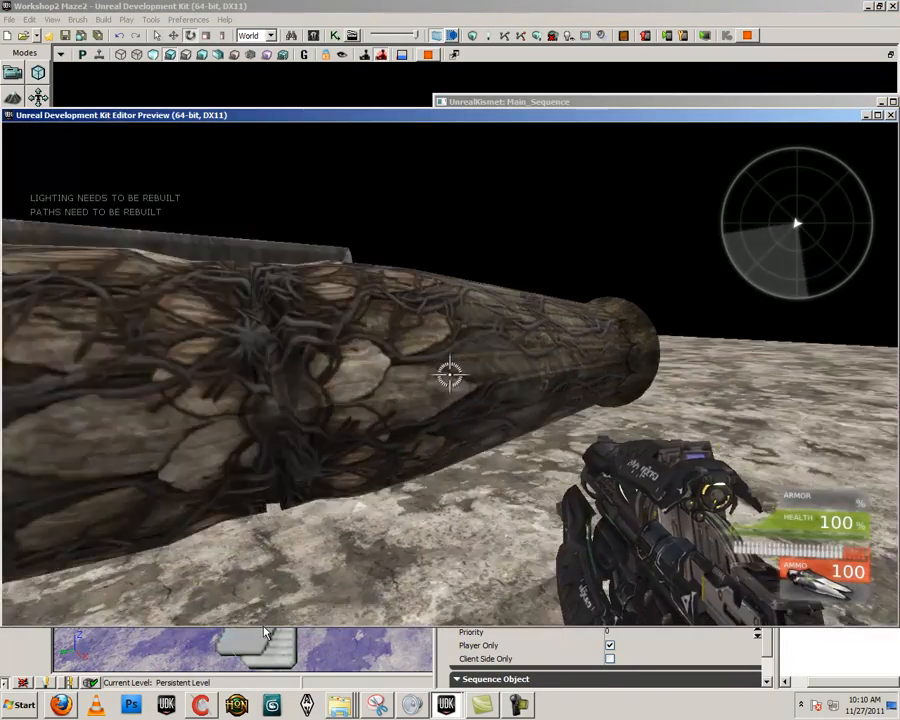
key("s")
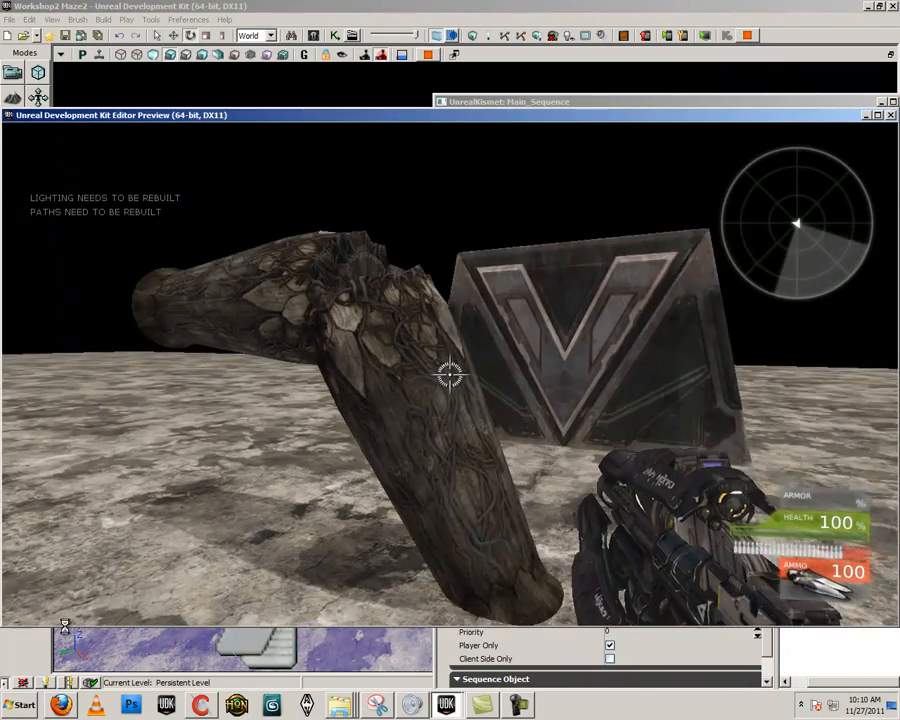
key("Escape")
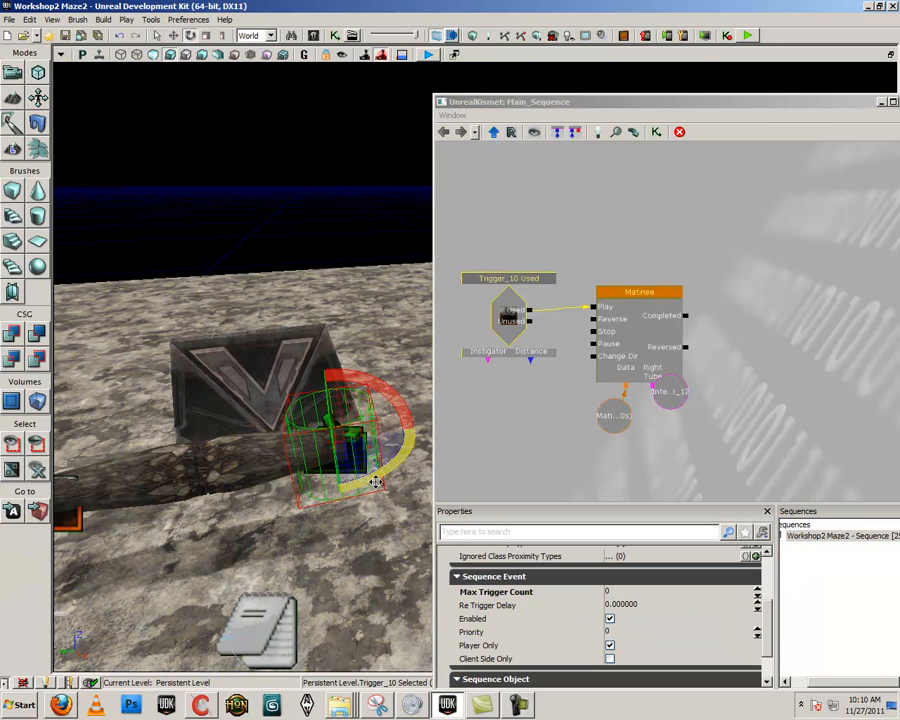
- Find the Hidden display property and turn it off for both Trigger_10 and Trigger_11, then close the properties
double_click(370, 492)
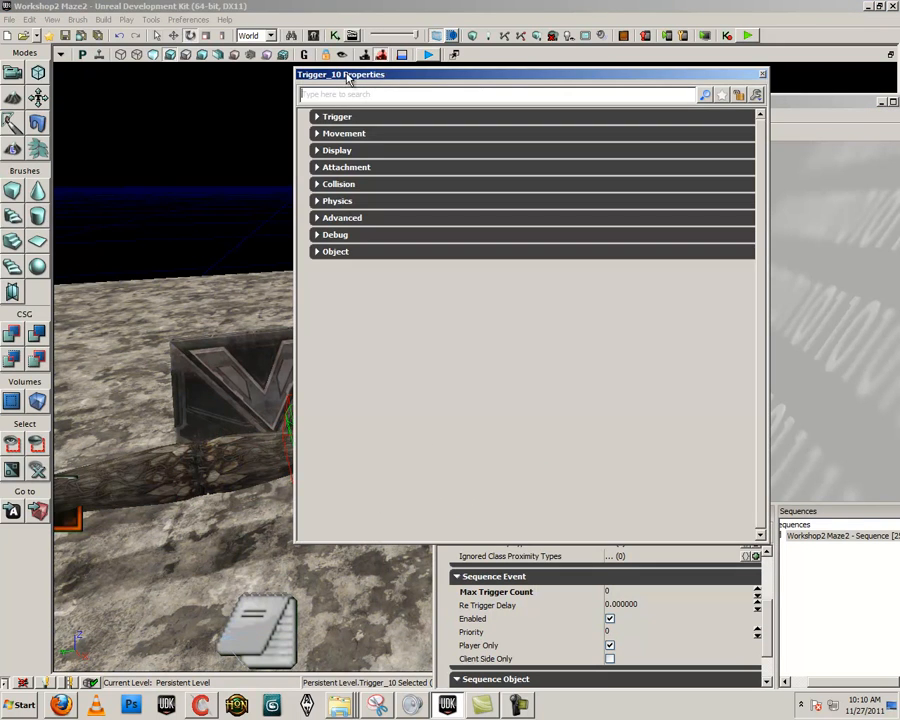
left_click_drag(344, 76, 505, 83)
left_click(503, 101)
type("hidd")
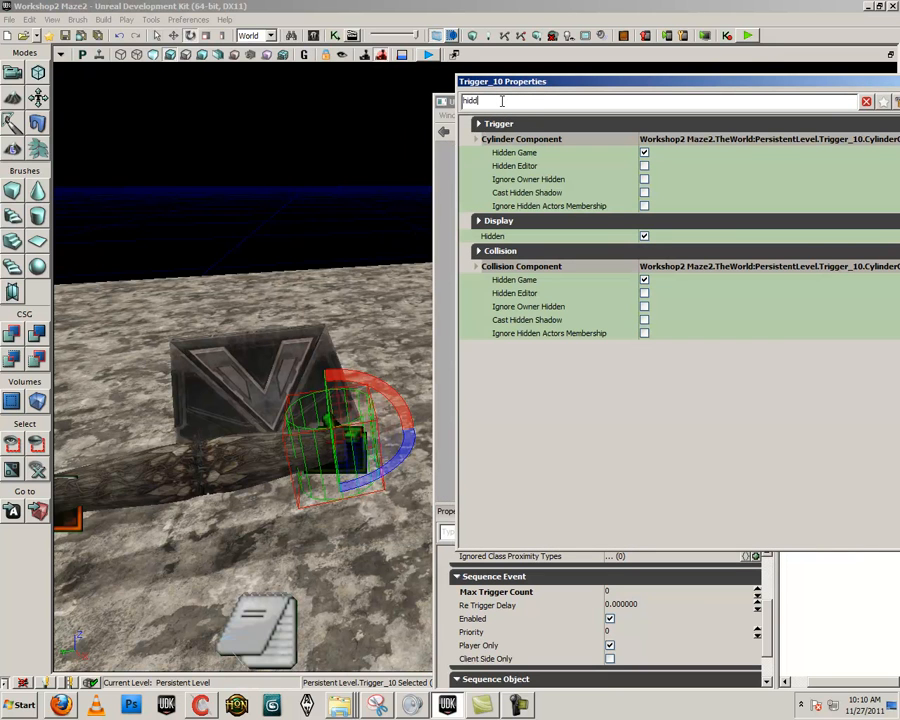
left_click(644, 236)
left_click(70, 517)
left_click(644, 236)
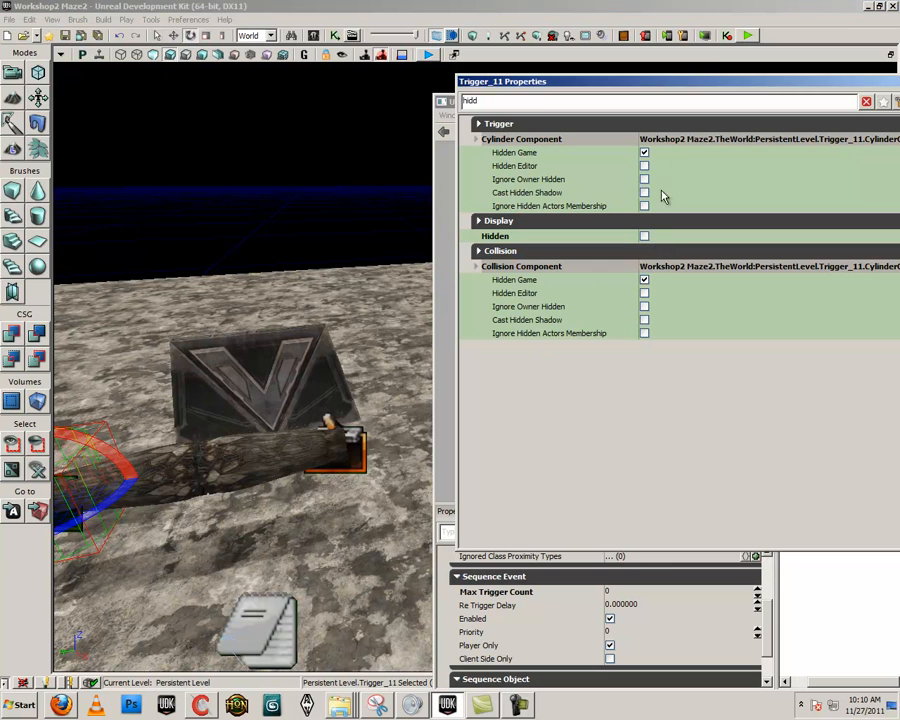
left_click_drag(703, 84, 436, 111)
left_click(656, 109)
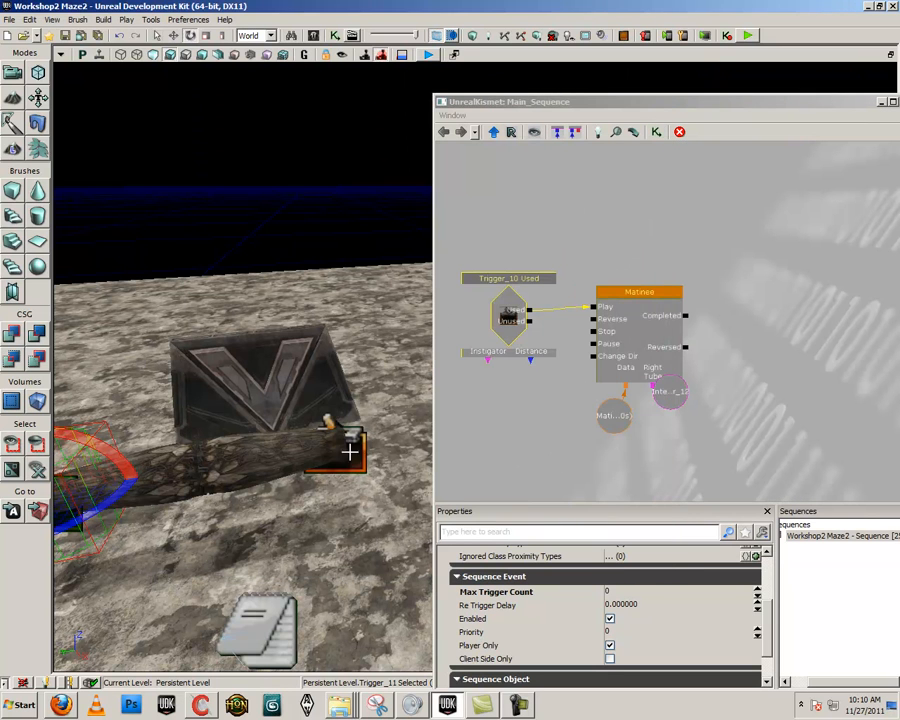
- Select Trigger_11 at the left tube's end and add a Used event for it below the existing Kismet nodes
left_click_drag(596, 397, 638, 362)
left_click(709, 361)
left_click_drag(710, 363, 700, 377, "ctrl")
left_click_drag(695, 421, 709, 369)
left_click(480, 395)
right_click_drag(255, 518, 227, 495)
left_click(223, 453)
left_click(223, 453)
right_click(562, 372)
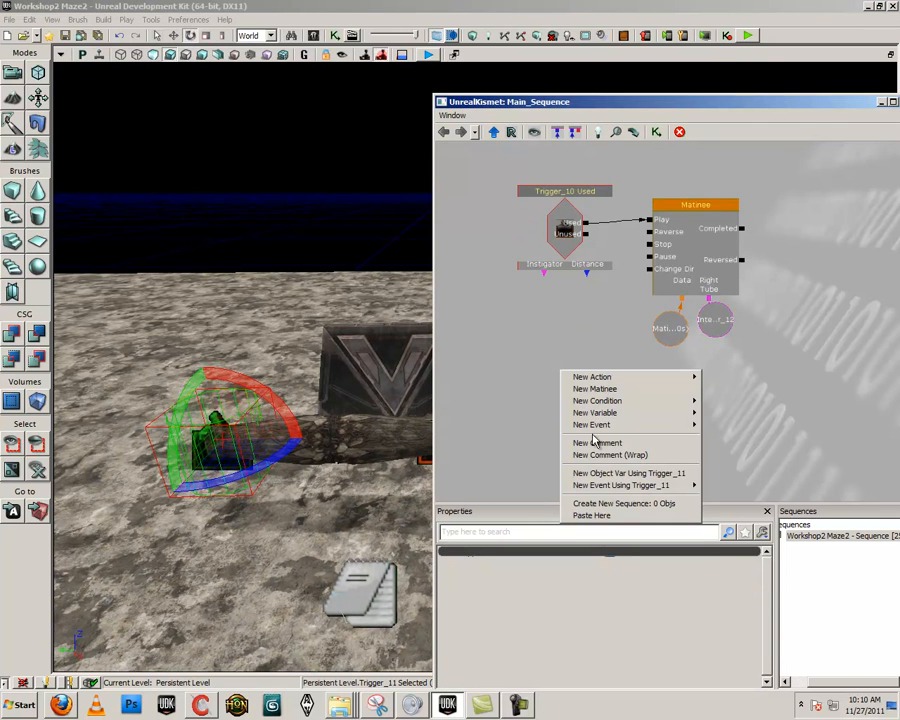
mouse_move(690, 485)
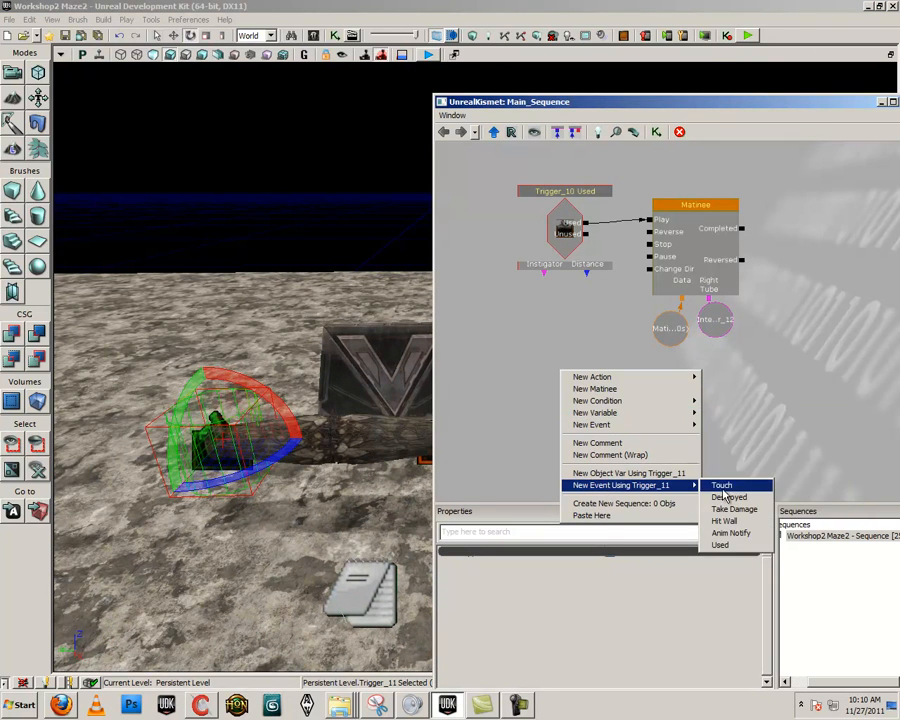
left_click(730, 547)
left_click_drag(592, 412, 540, 410, "ctrl")
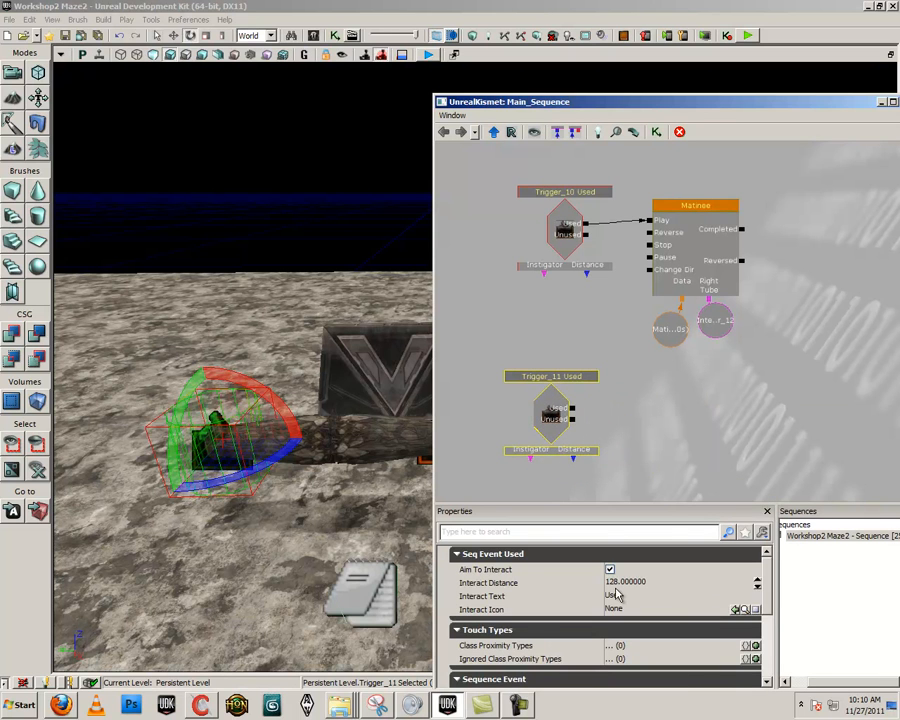
- Set the Trigger_11 Used event's Max Trigger Count to 0
scroll(620, 600, "down", 4)
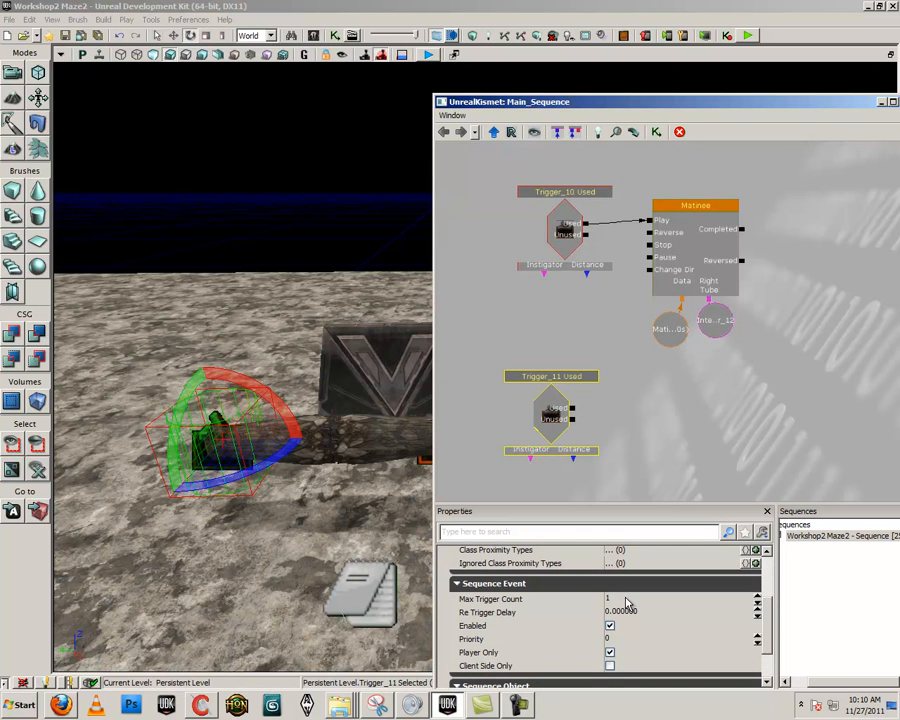
left_click(627, 598)
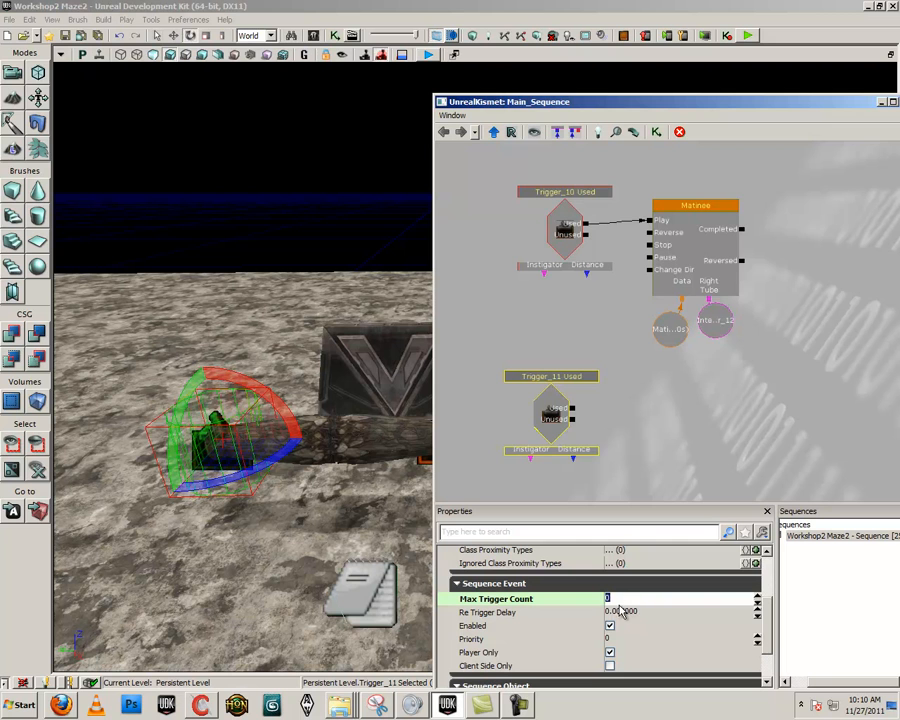
left_click_drag(615, 421, 602, 390)
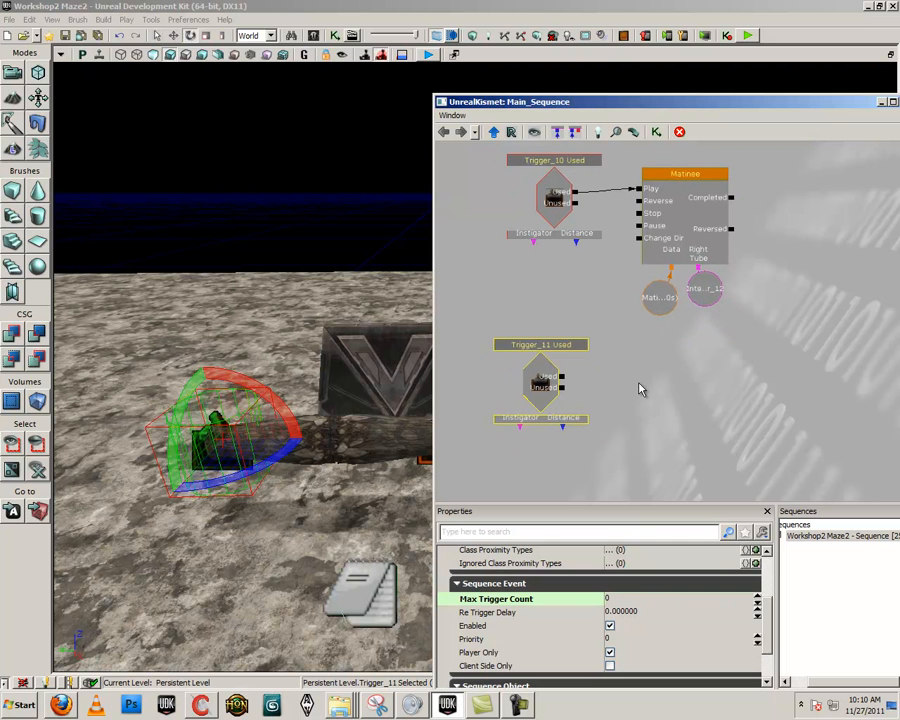
- Select the left tube half, add a new Matinee beside the Trigger_11 Used event, and connect the event's Used output to Play
right_click(622, 386)
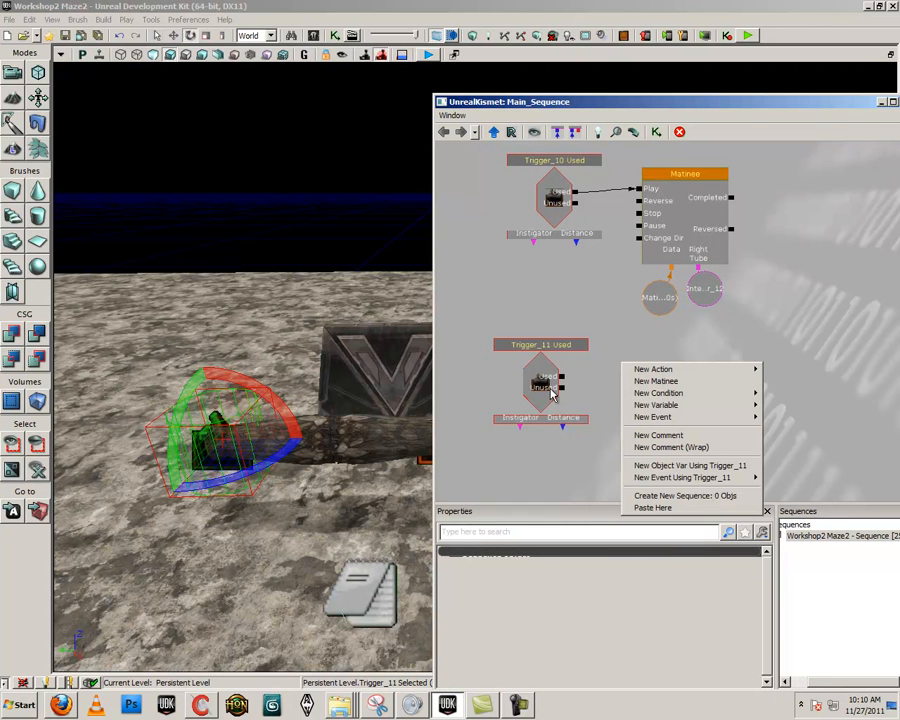
left_click(304, 447)
left_click(293, 441)
right_click(645, 400)
left_click(665, 400)
left_click_drag(672, 452, 603, 376, "ctrl")
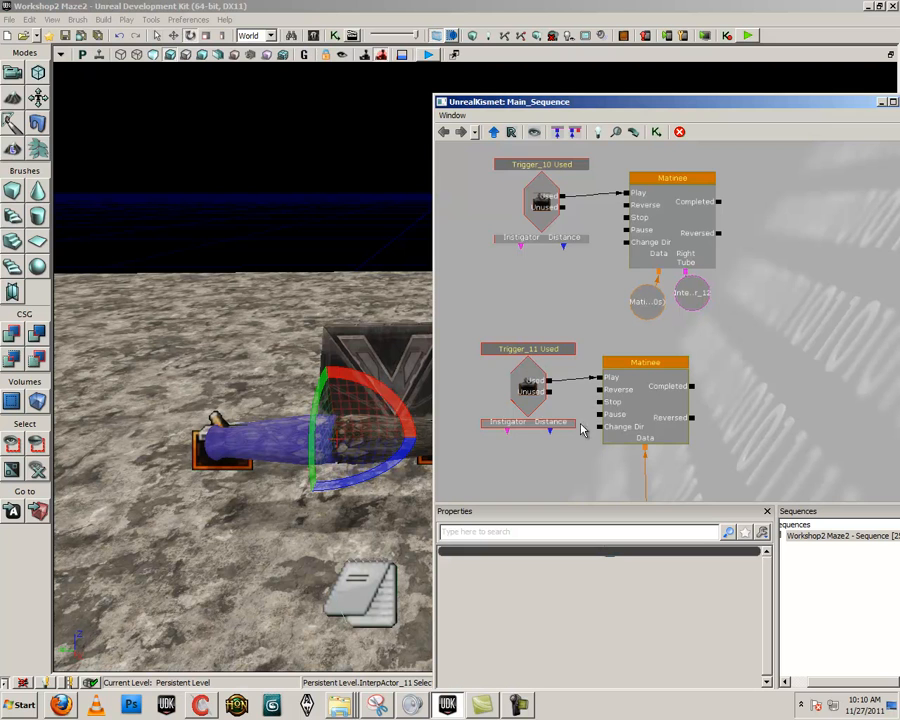
left_click_drag(621, 453, 605, 376)
left_click(629, 466)
left_click_drag(626, 466, 615, 430, "ctrl")
left_click_drag(677, 394, 707, 474)
left_click(686, 430)
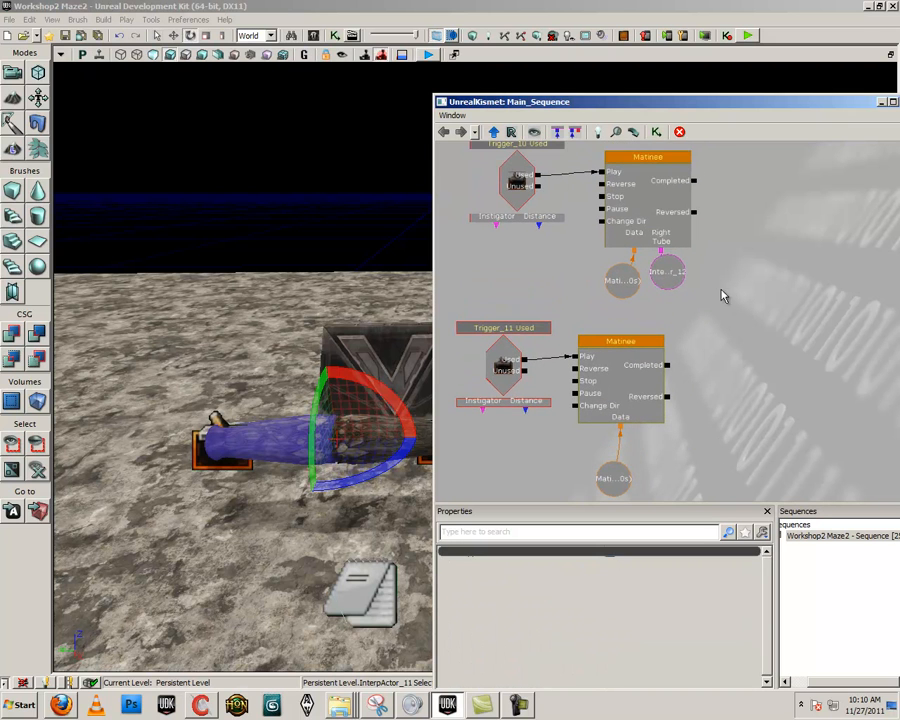
- Inspect the first Matinee's RightTube group and check which tube half its linked object variable refers to
double_click(652, 234)
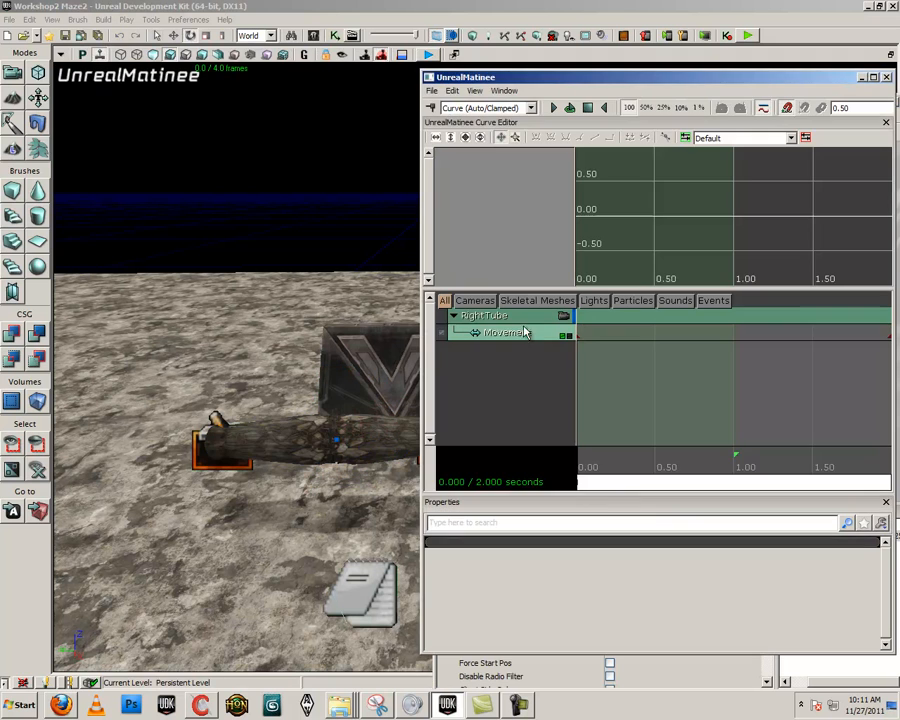
left_click(885, 77)
left_click(676, 275)
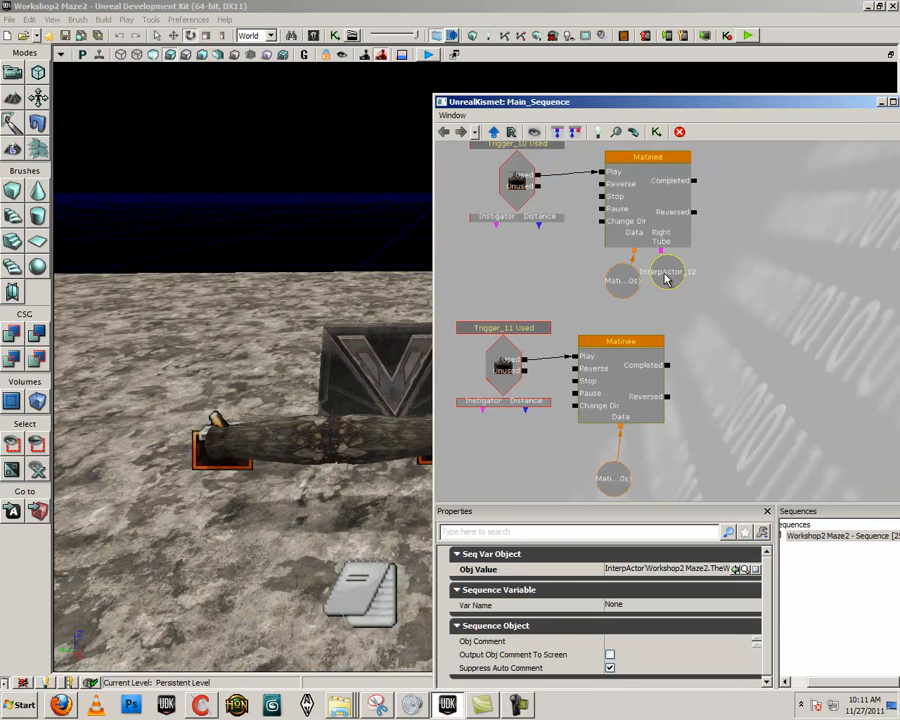
left_click(390, 448)
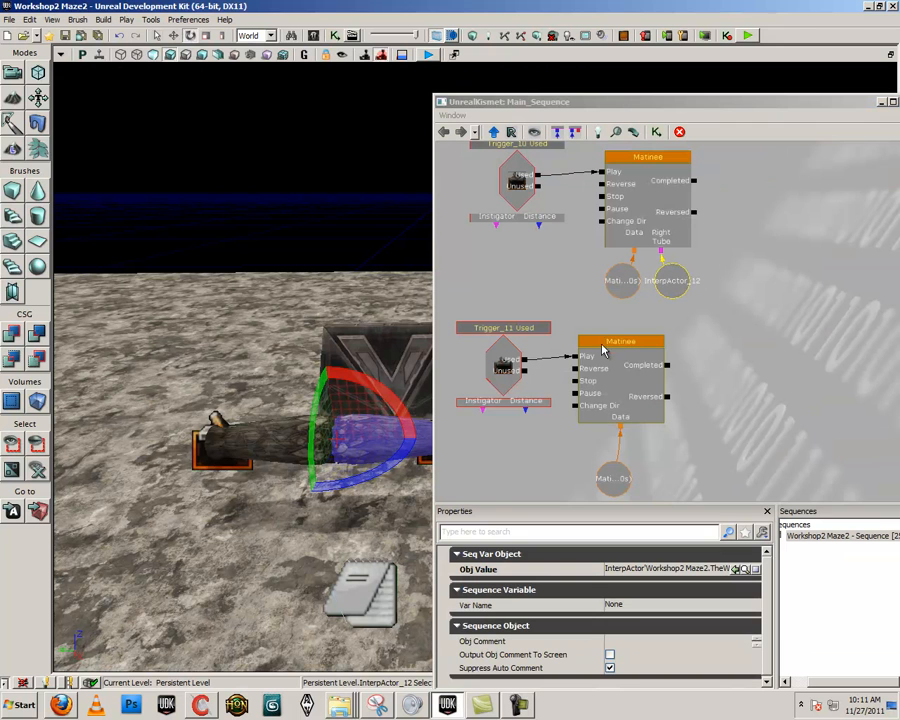
- Open the second Matinee with the left tube half selected and add an empty group named LeftTube containing a Movement track
left_click(636, 384)
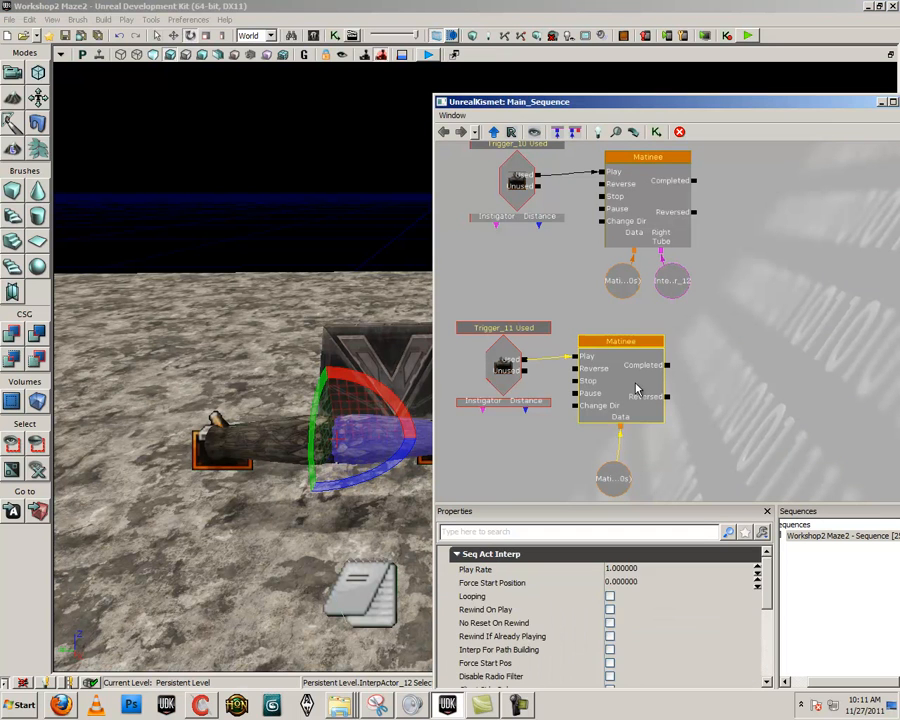
double_click(605, 383)
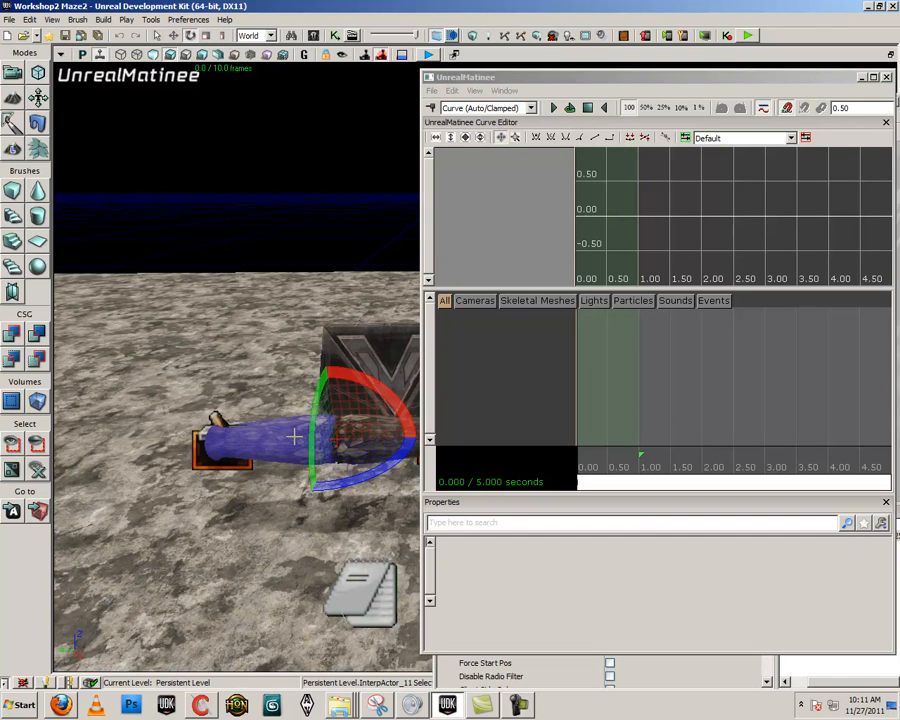
right_click(468, 338)
left_click(482, 359)
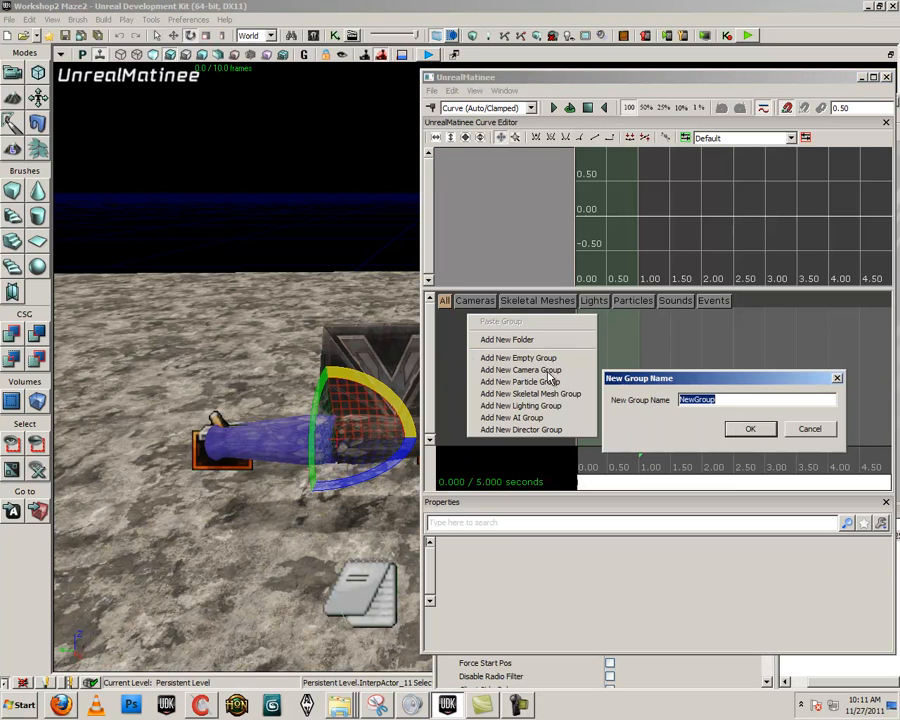
type("L")
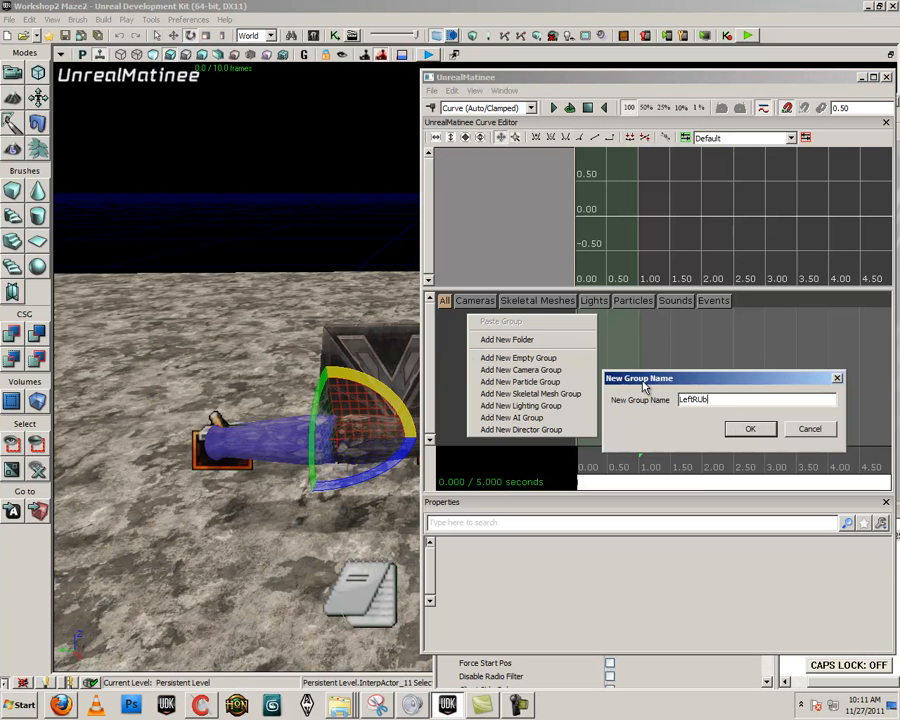
type("eftTube")
key("Return")
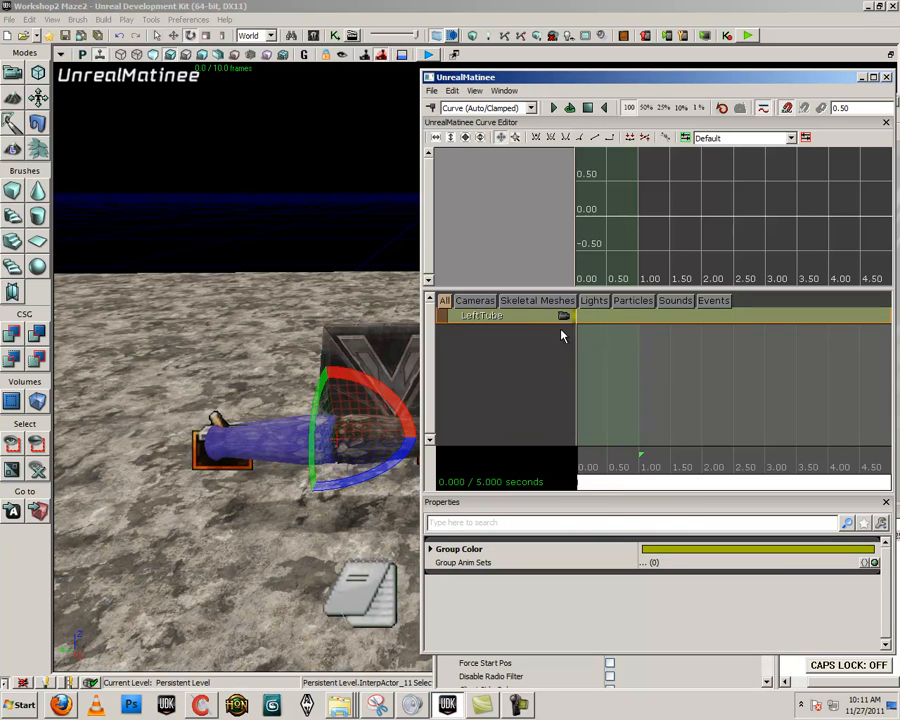
right_click(525, 318)
left_click(580, 444)
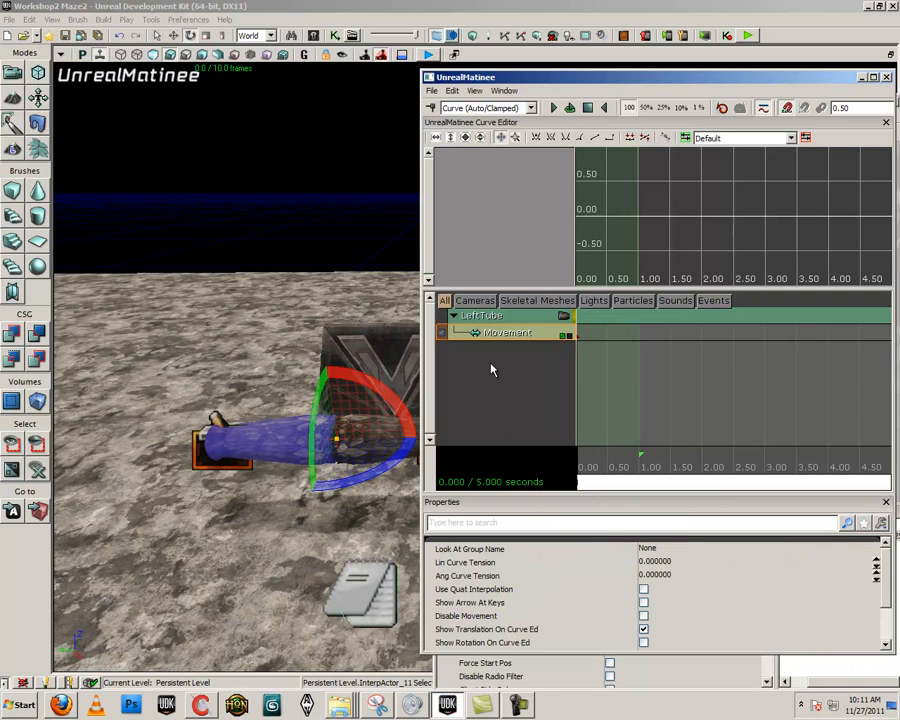
- Shorten the left tube Matinee's sequence length to 2 seconds
left_click_drag(709, 481, 752, 472)
scroll(765, 444, "down", 1)
left_click_drag(679, 477, 866, 478)
mouse_move(872, 450)
left_mouse_down()
mouse_move(699, 453)
mouse_move(725, 455)
left_mouse_up()
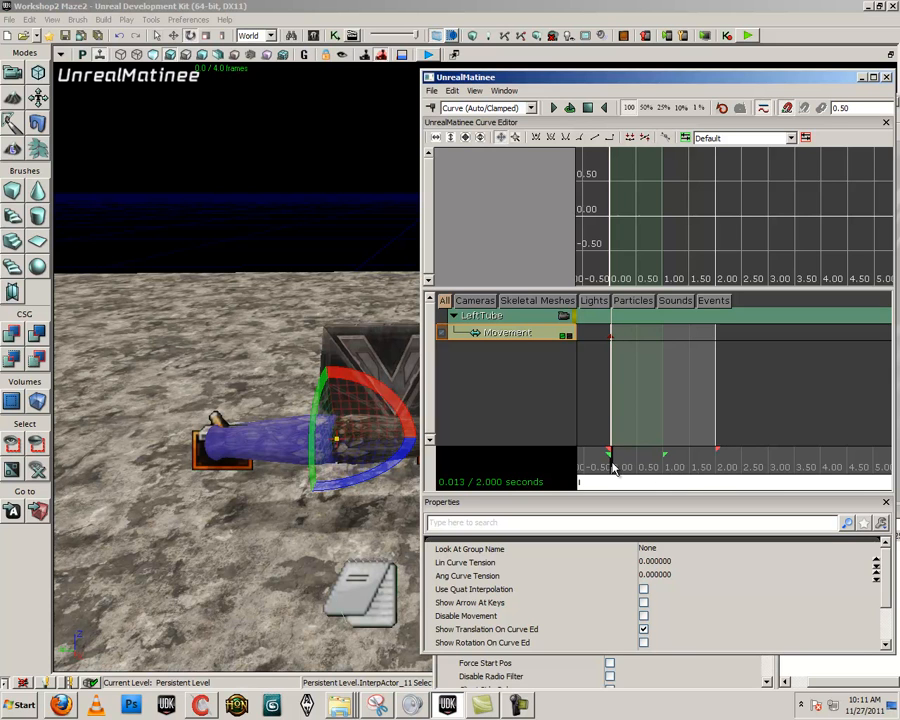
- Add a Movement key at 2.00 s for LeftTube and rotate the left tube half upright around the X axis
left_click_drag(622, 466, 722, 468)
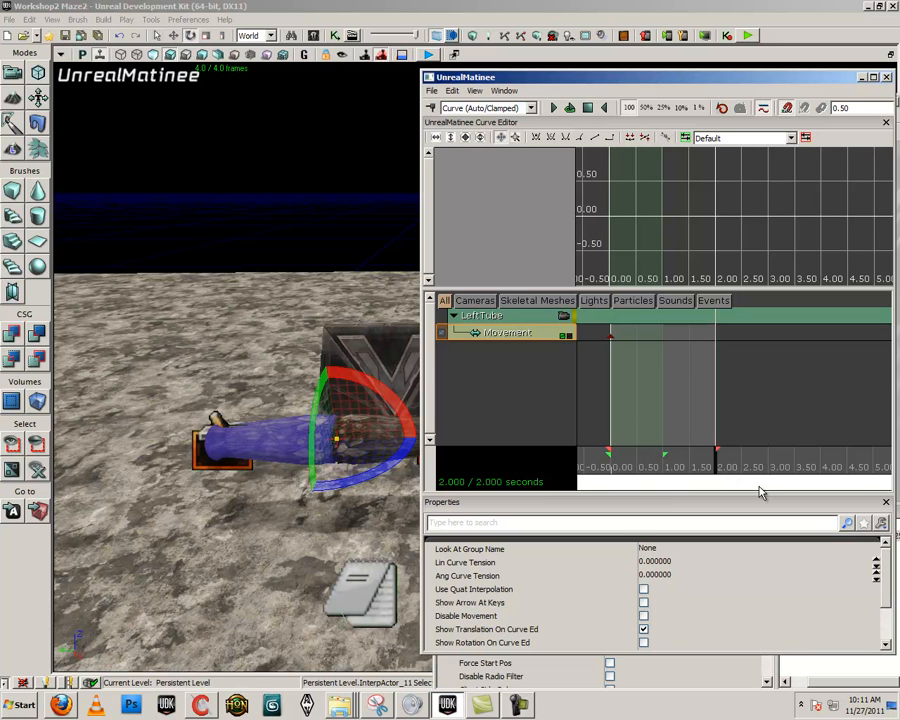
key("Return")
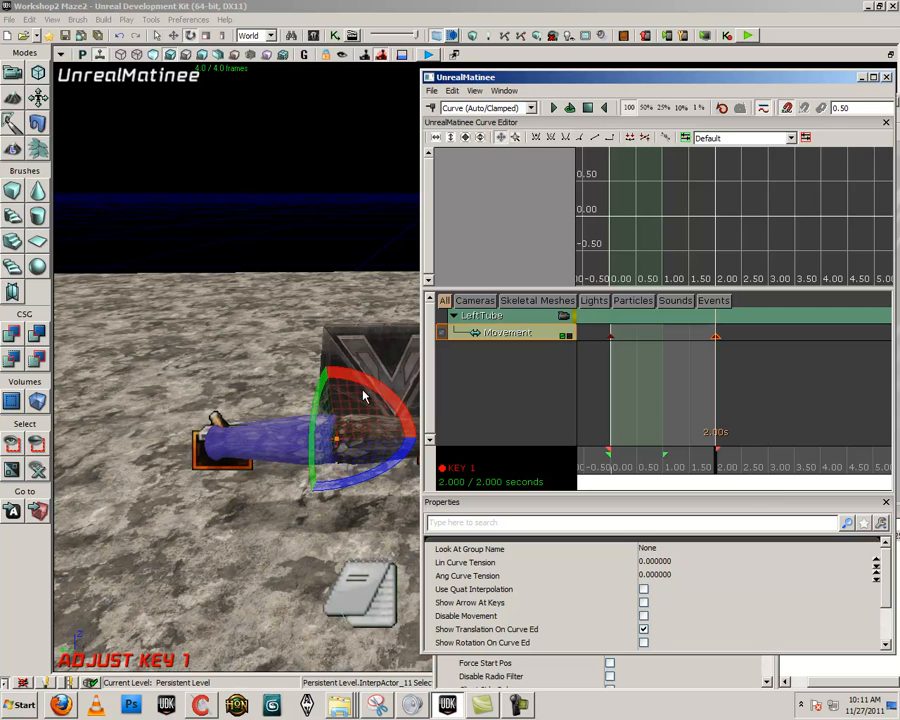
left_click_drag(357, 376, 603, 464)
- Close the Matinee editor and move the LeftTube object variable below its Matinee node, beside the data variable
left_click(887, 78)
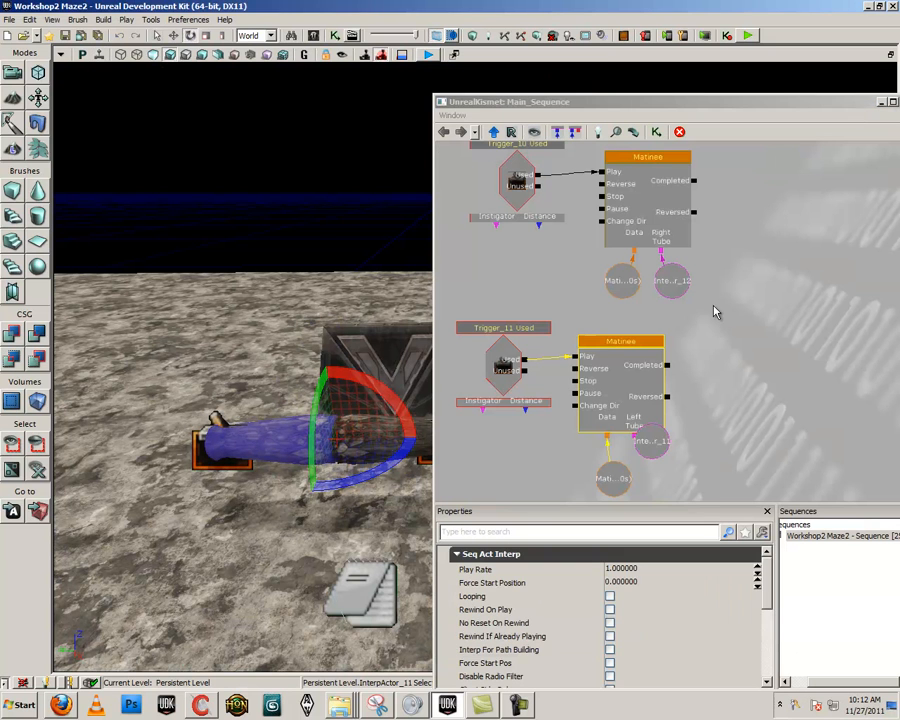
left_click(655, 441)
left_click_drag(690, 446, 716, 401)
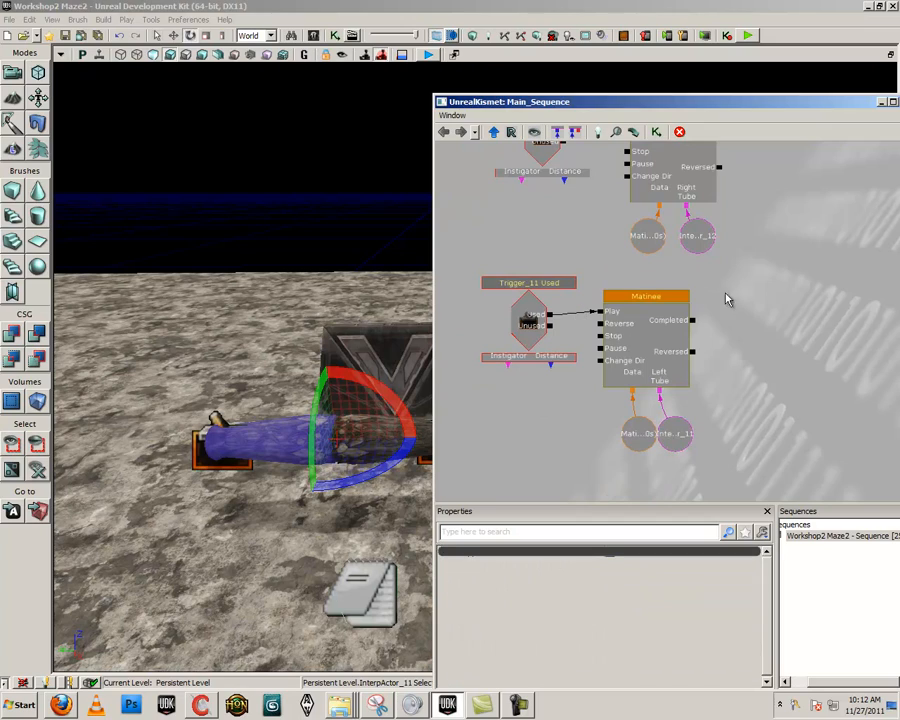
- Play the level from the floor near the tube, test the left and right triggers, and exit the preview
right_click(259, 283)
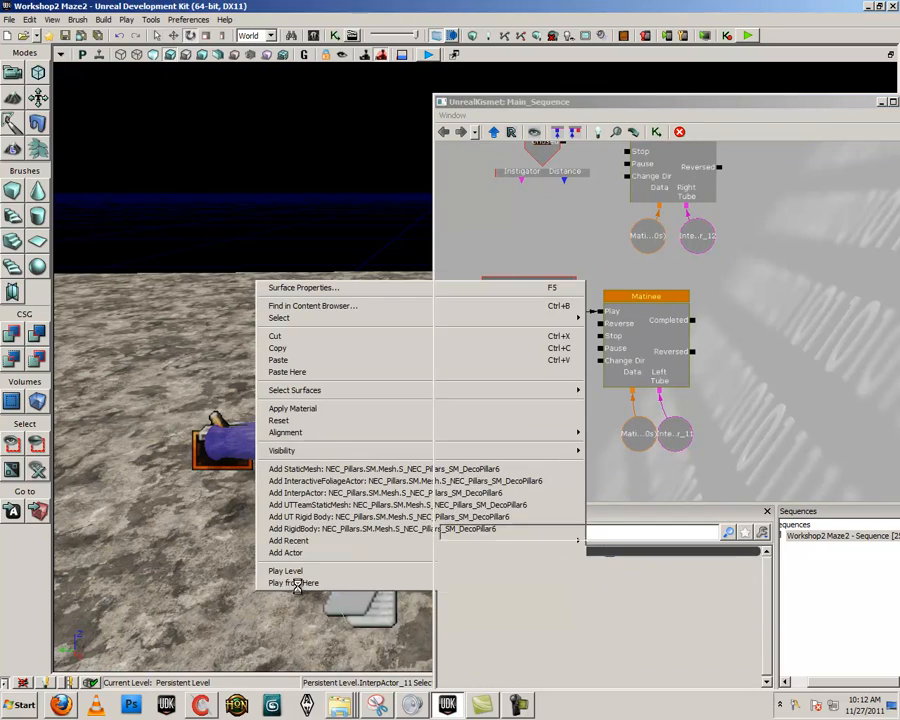
left_click(294, 583)
key("d")
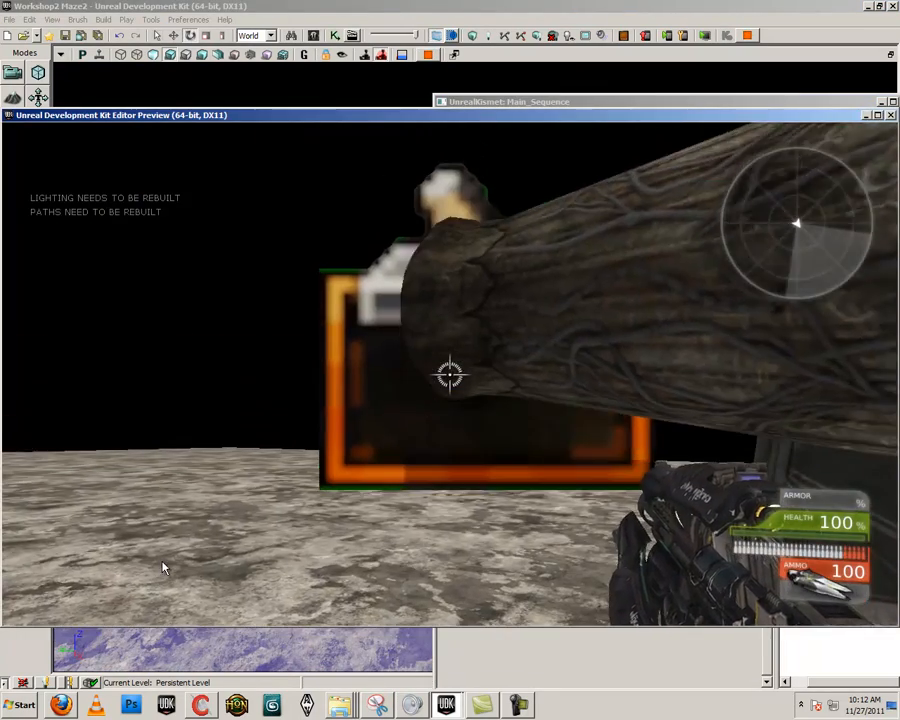
key("s")
key("w")
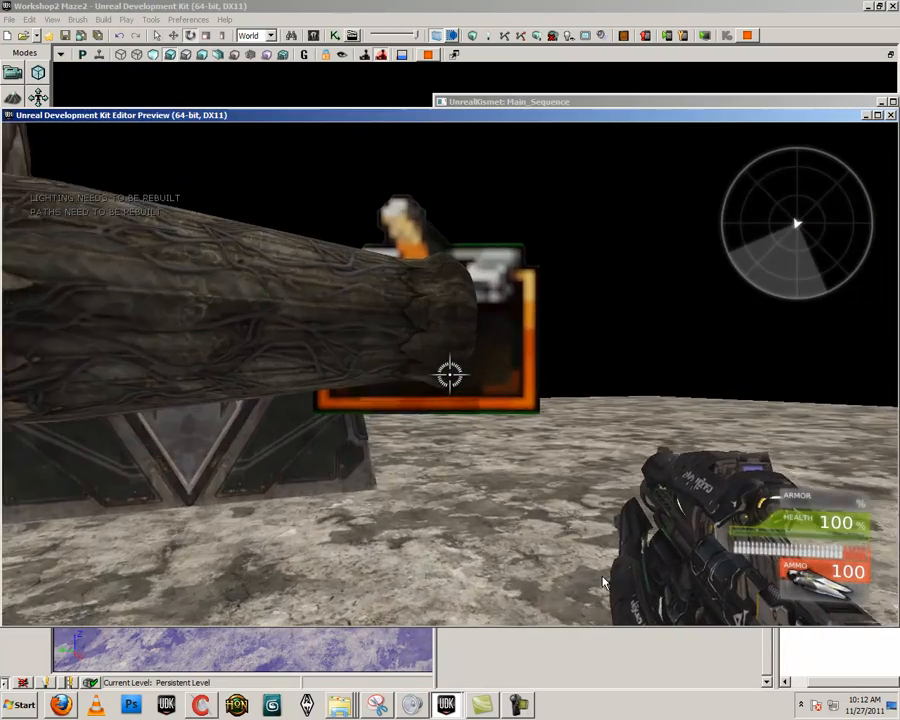
key("s")
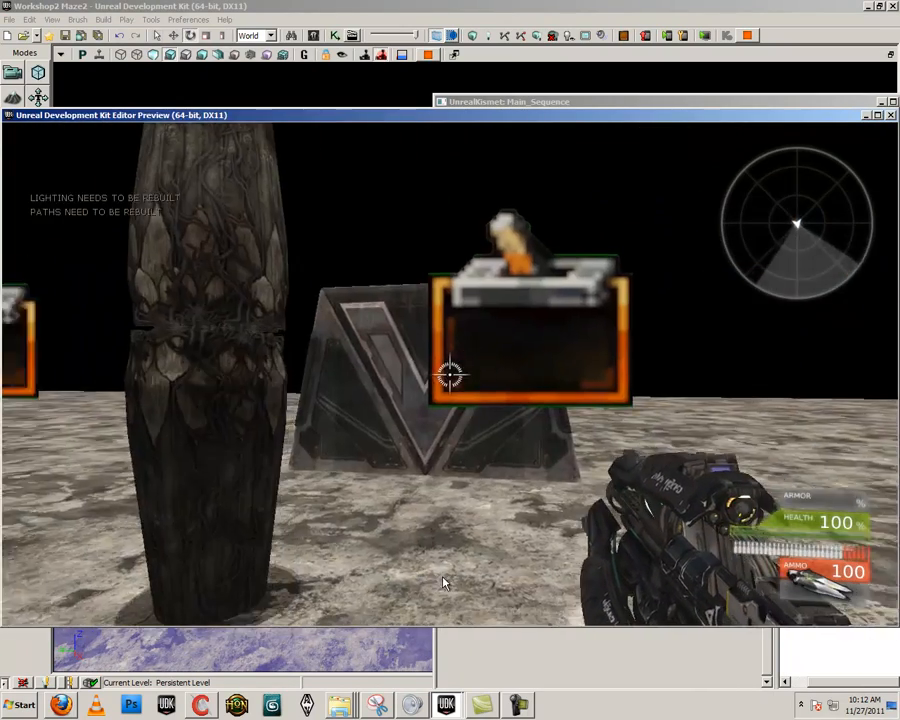
key("w")
key("w")
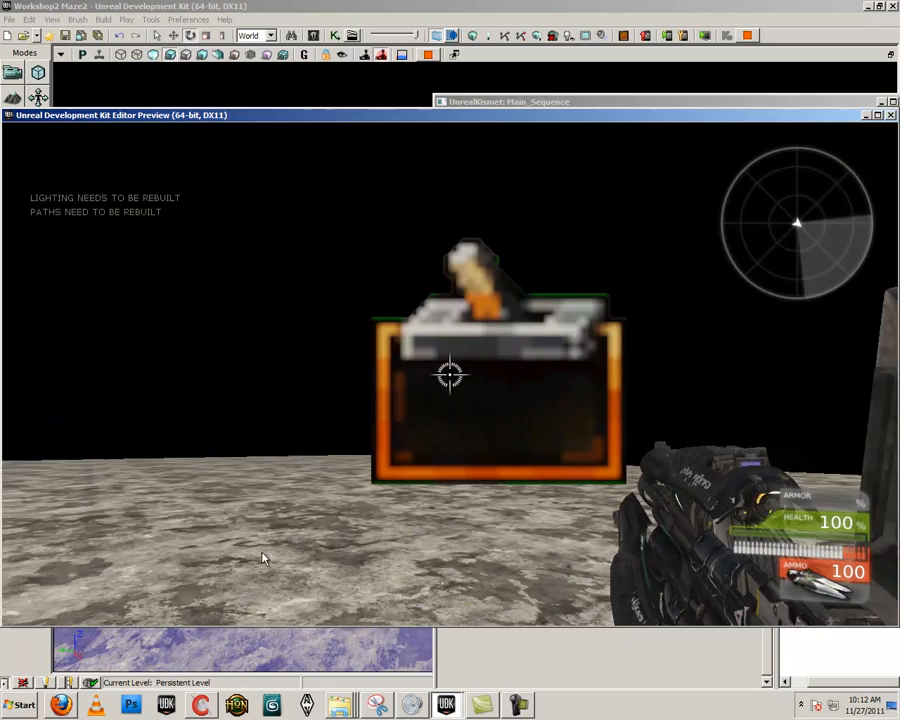
key("a")
key("Escape")
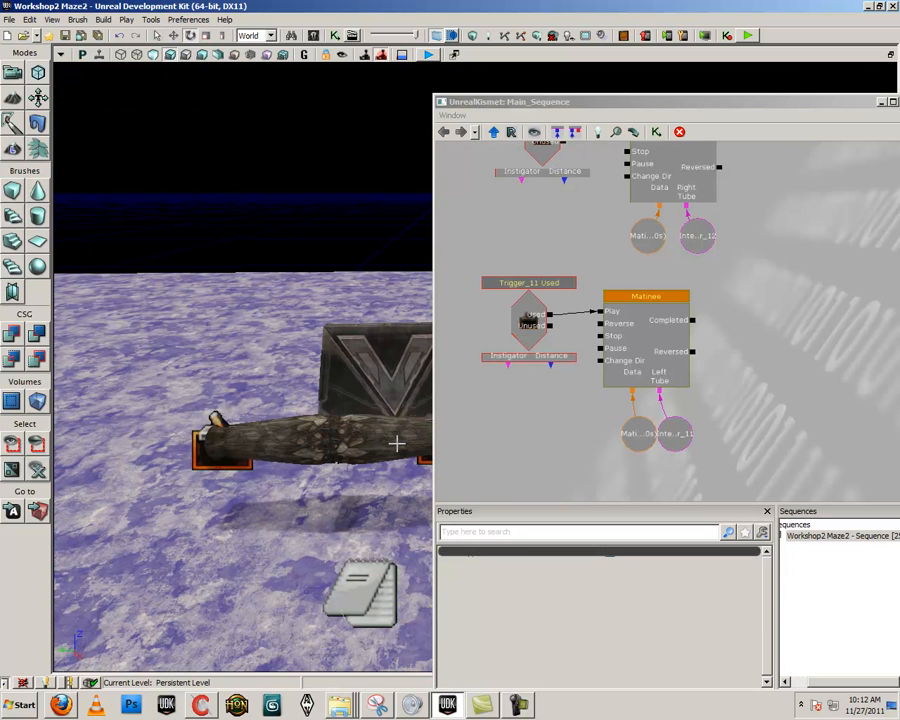
- Enable Rewind On Play for the Matinee driven by the Trigger_10 Used event
left_click(675, 189)
left_click_drag(598, 252, 608, 298)
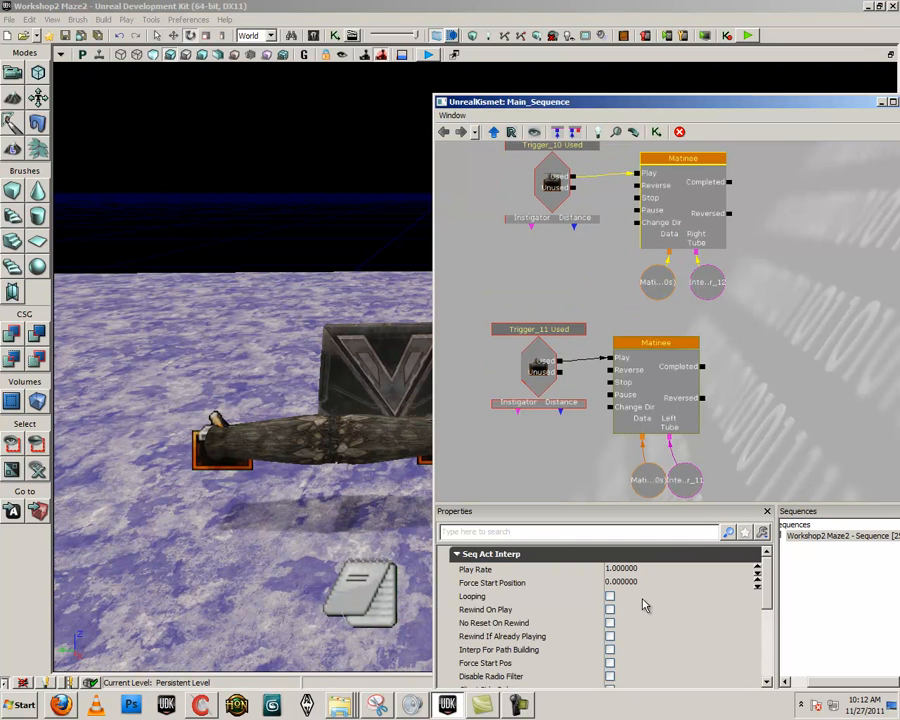
mouse_move(767, 568)
left_mouse_down()
mouse_move(767, 657)
mouse_move(767, 573)
left_mouse_up()
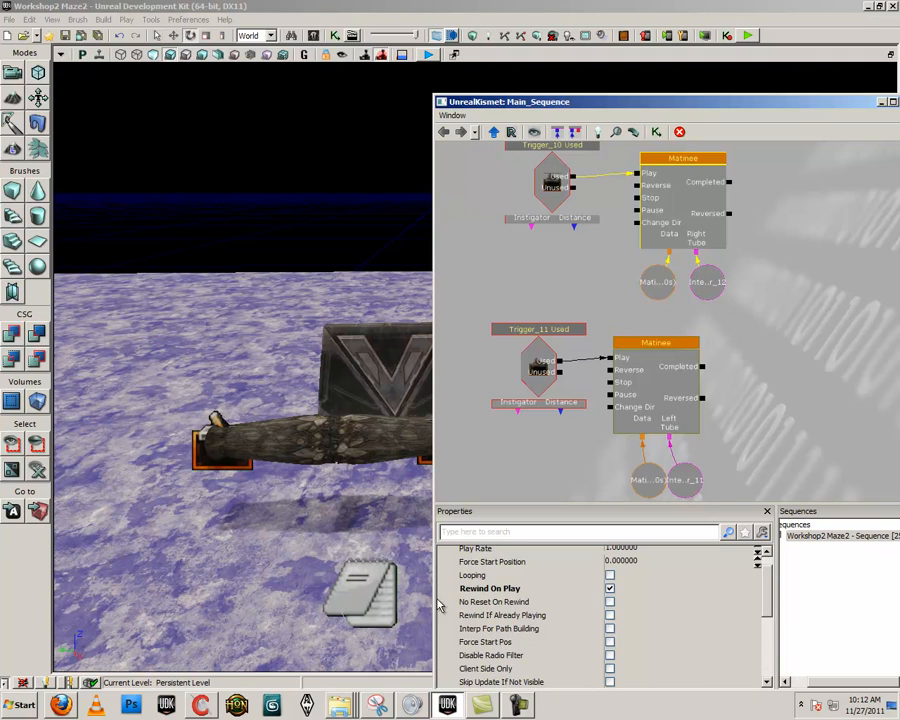
- Play the level from beside the right trigger to test how the right tube half replays, and exit the preview
right_click_drag(301, 622, 400, 622)
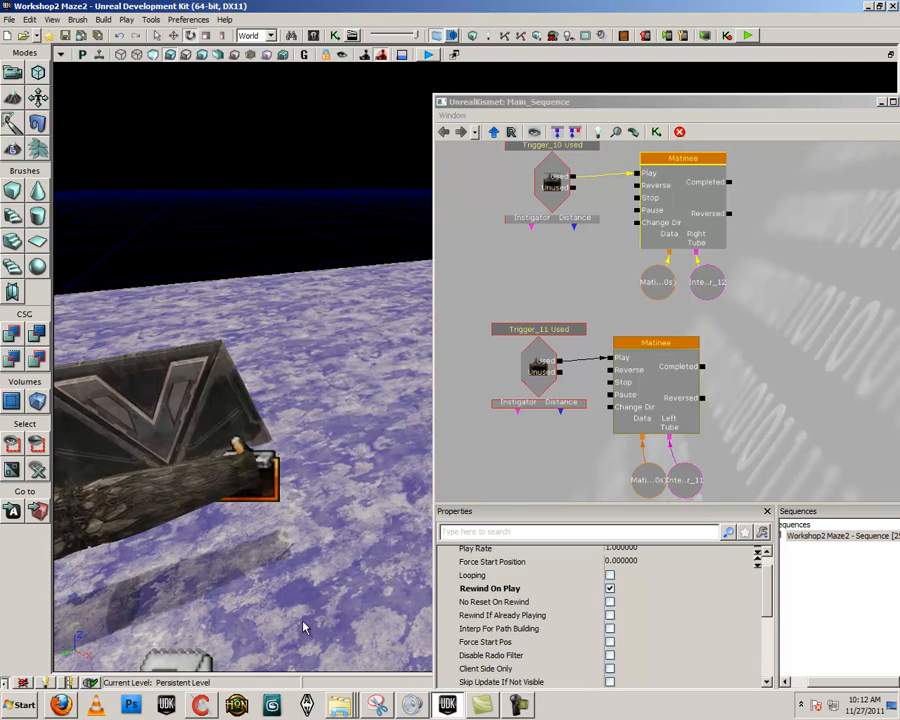
right_click(302, 606)
left_click(328, 598)
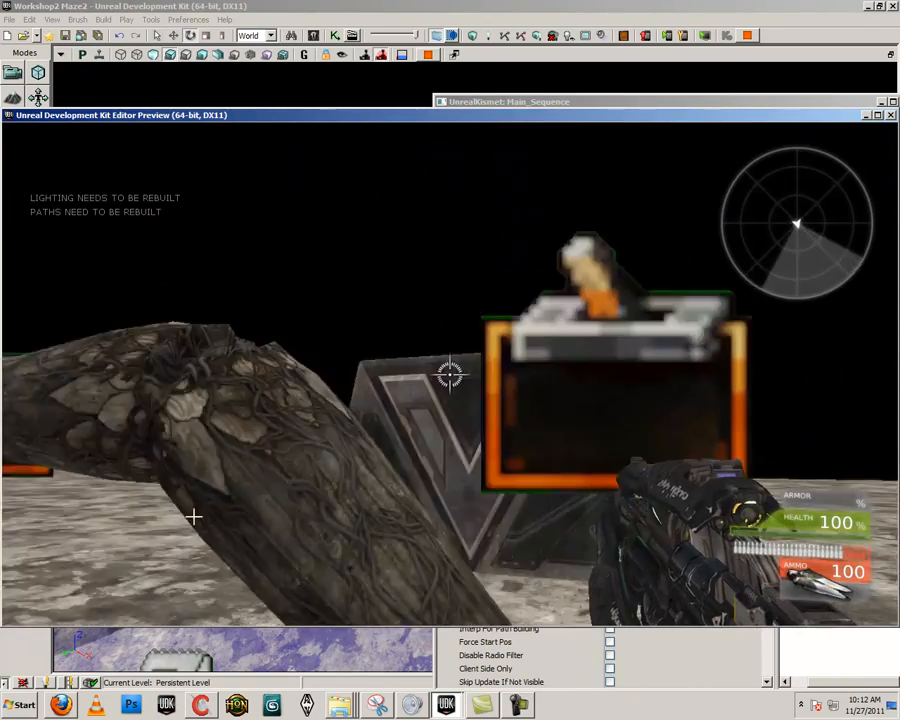
key("Escape")
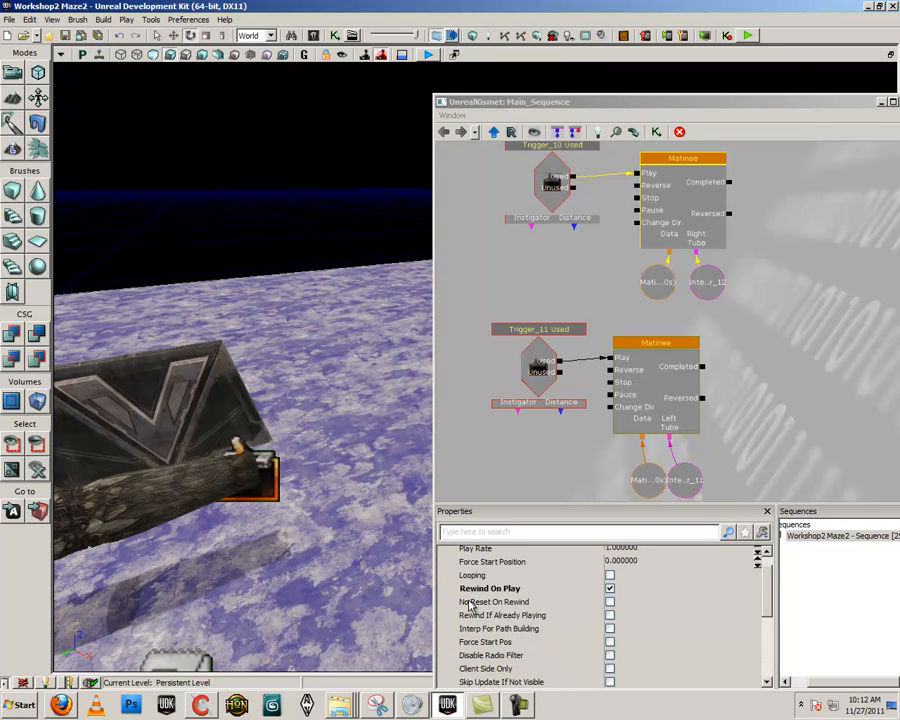
- Enable No Reset On Rewind for the RightTube Matinee and test repeated use of its trigger in a level preview
left_click(610, 602)
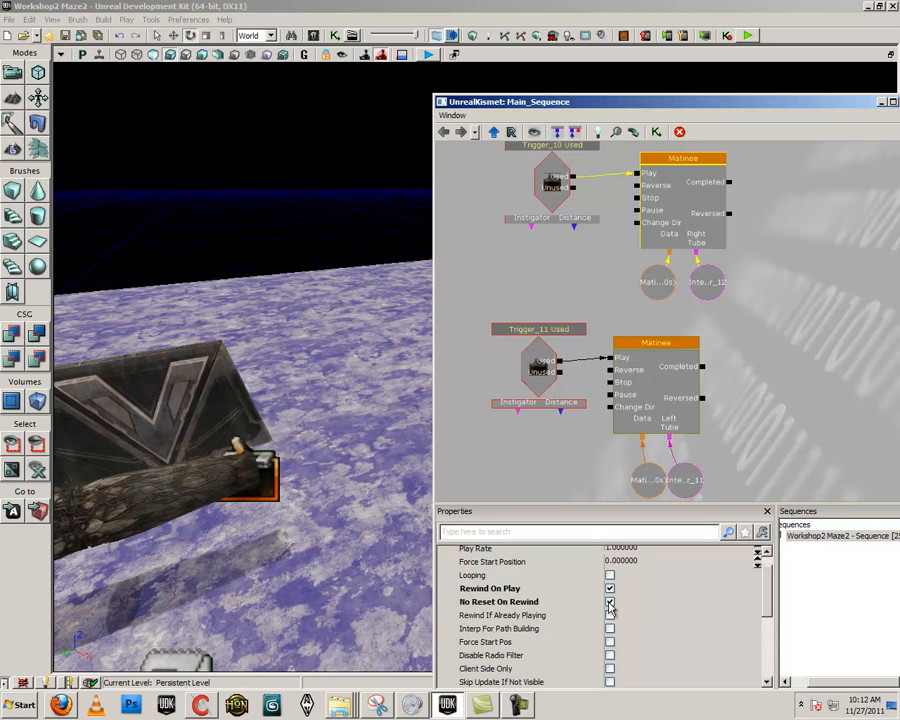
right_click_drag(300, 520, 252, 512)
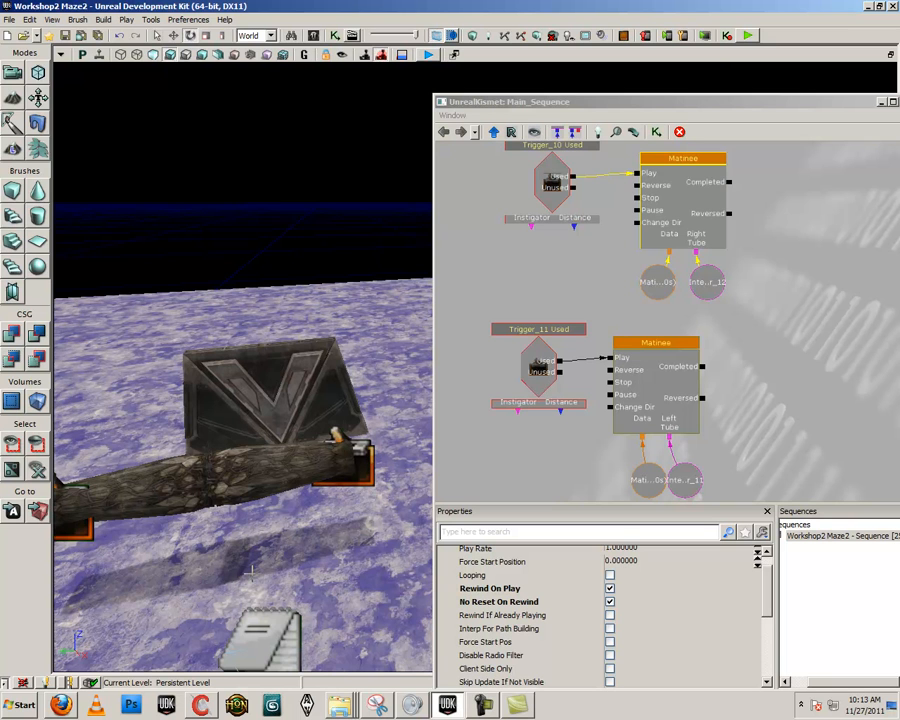
right_click(335, 632)
left_click(366, 626)
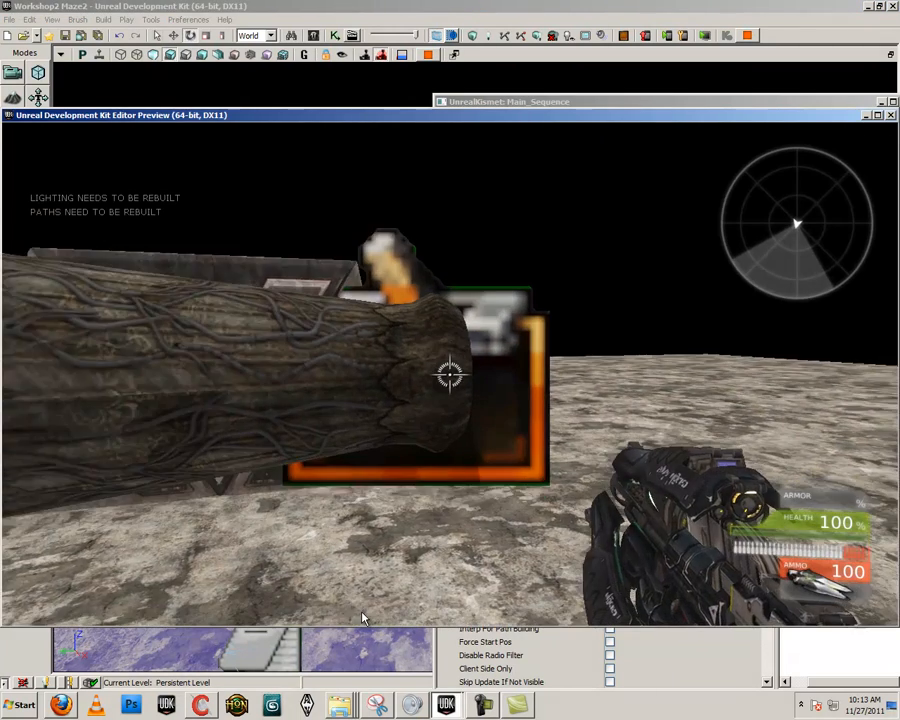
key("w")
key("d")
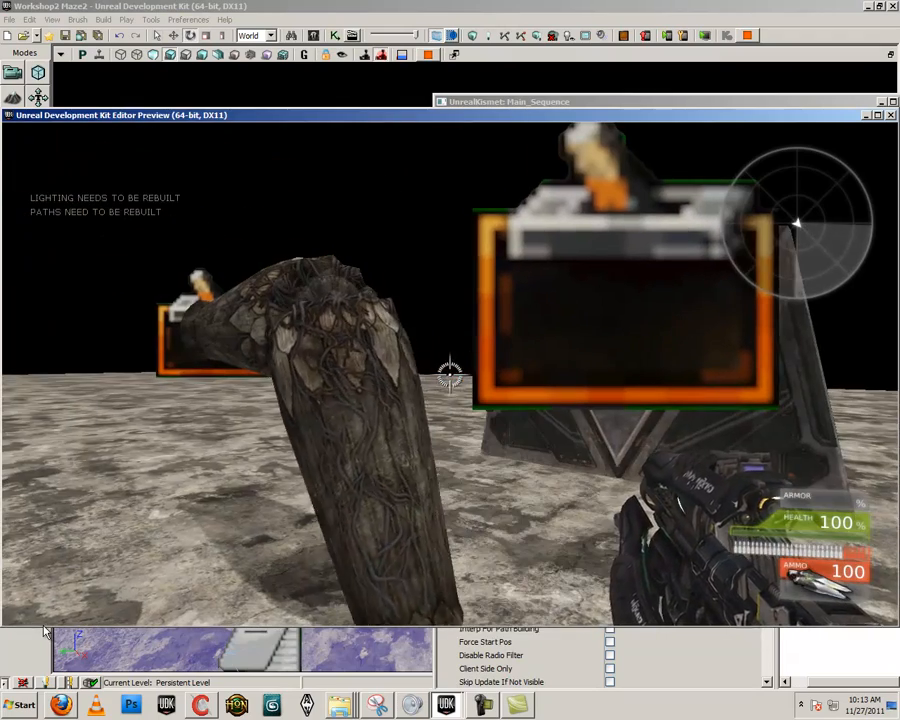
key("e")
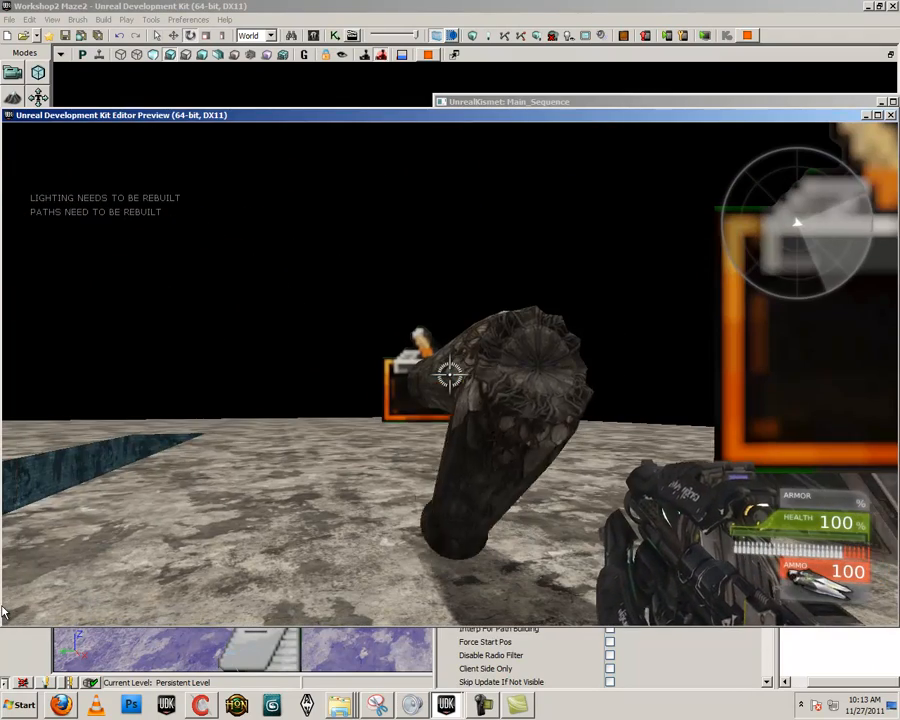
key("Escape")
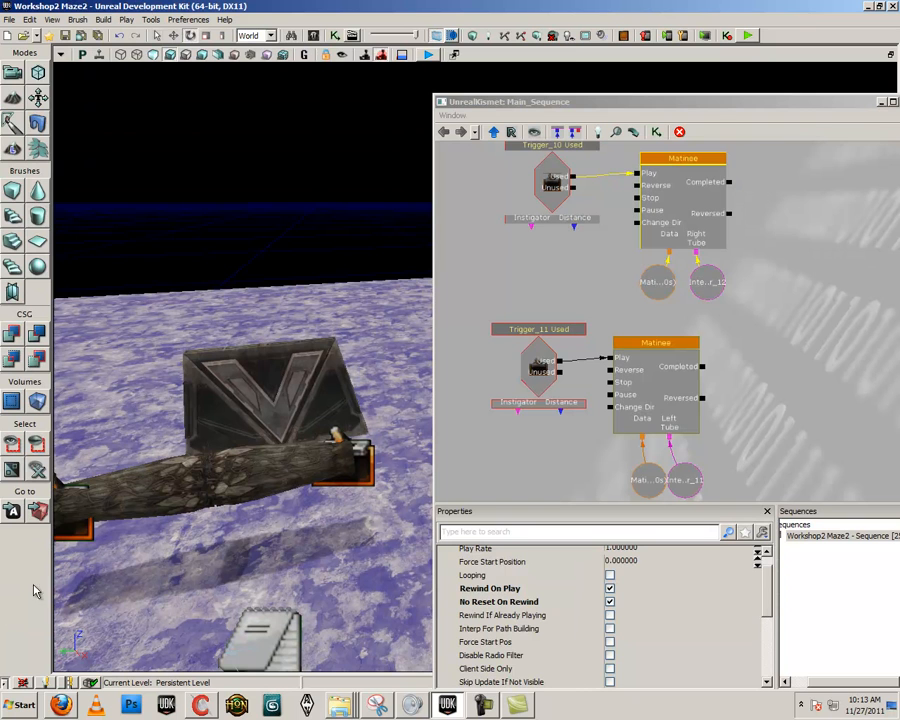
- Enable Rewind On Play and No Reset On Rewind for the LeftTube Matinee
left_click(660, 396)
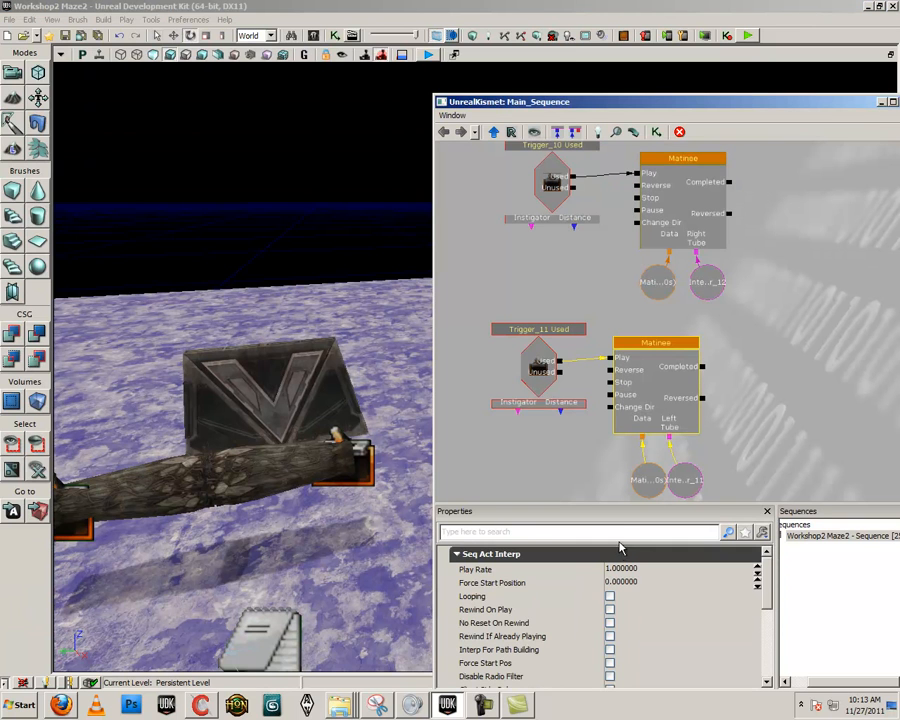
left_click(610, 610)
- Play the level from the floor near the tube and test both triggers repeatedly, watching how each tube half rotates
right_click(327, 278)
left_click(346, 576)
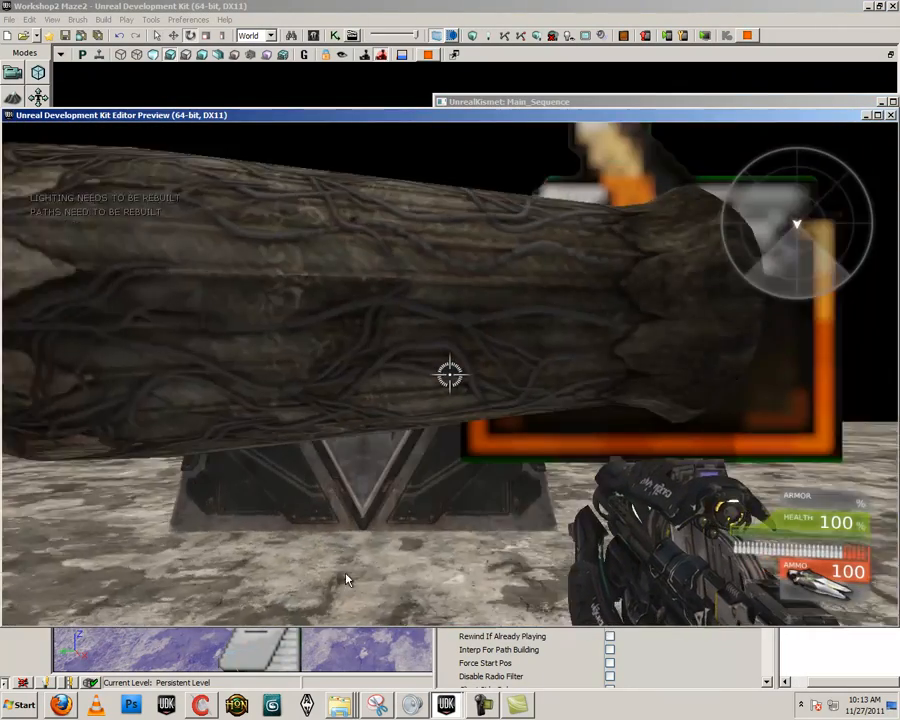
key("w")
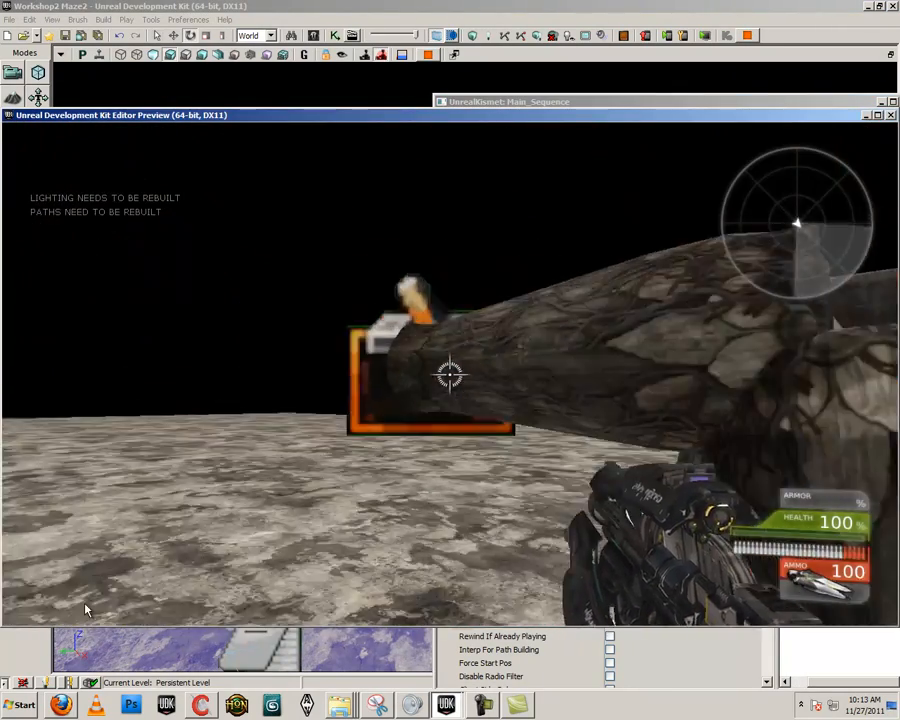
key("s")
key("w")
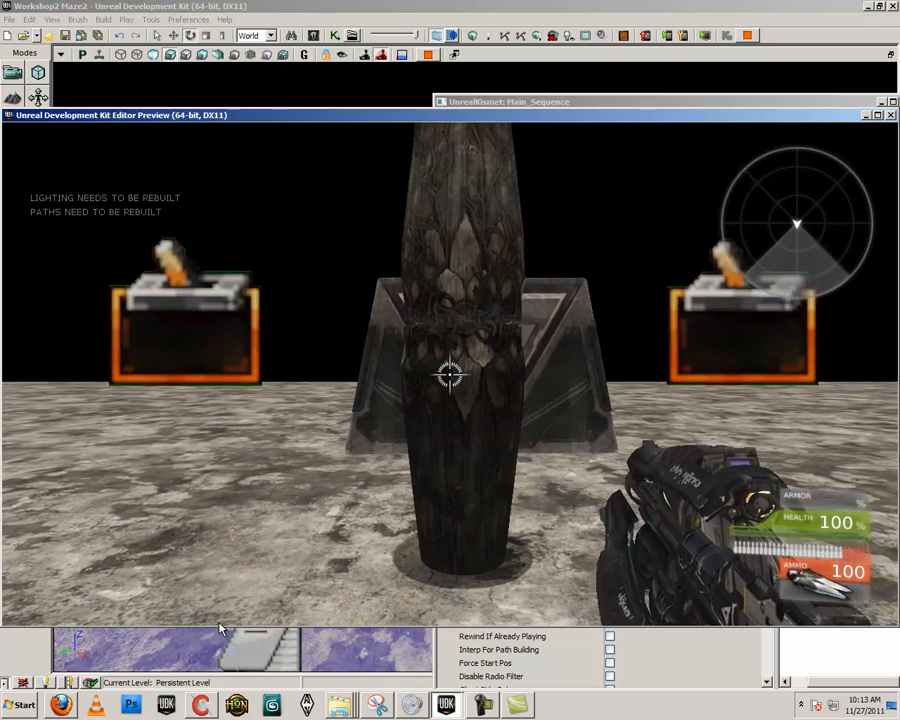
key("s")
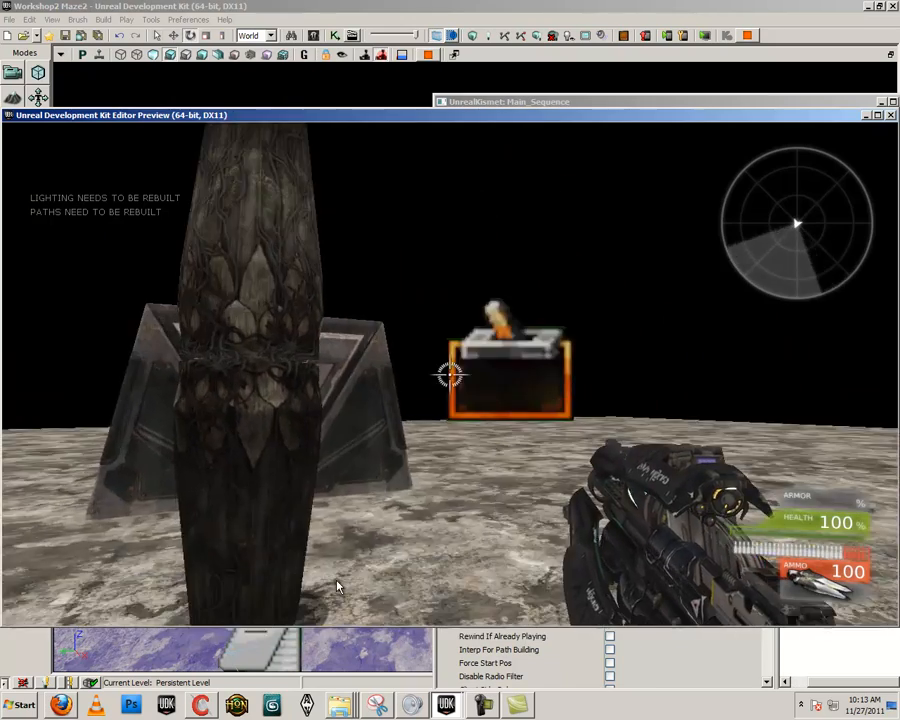
key("w")
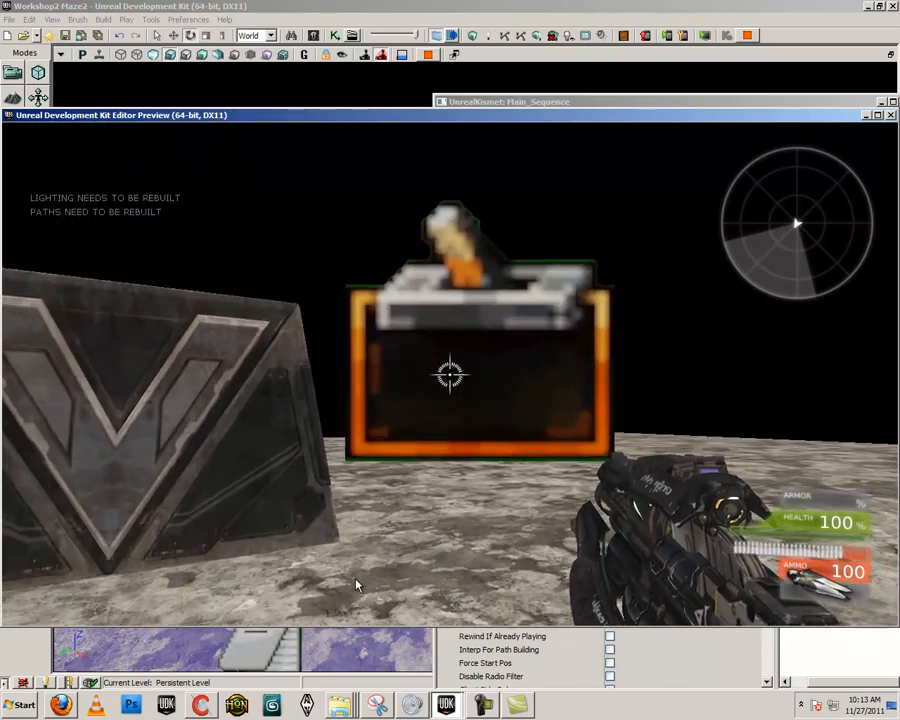
key("a")
key("w")
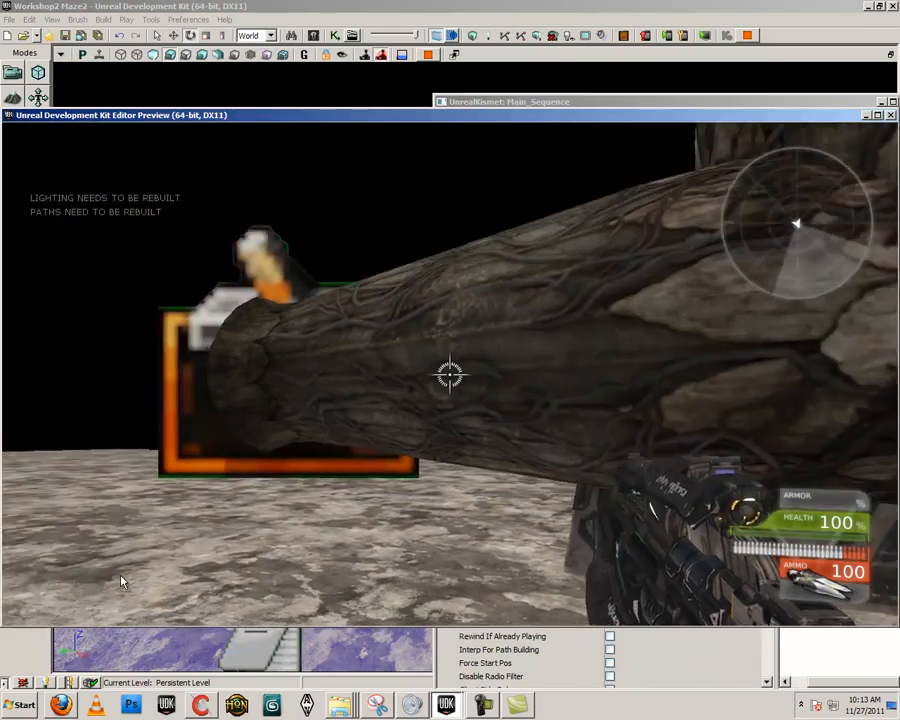
key("d")
key("s")
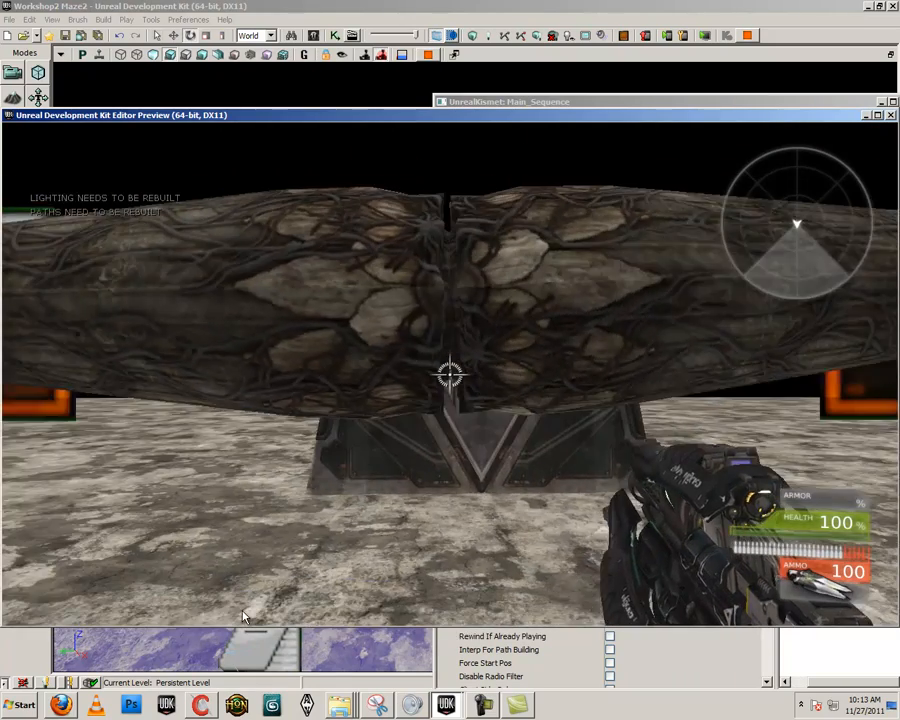
key("w")
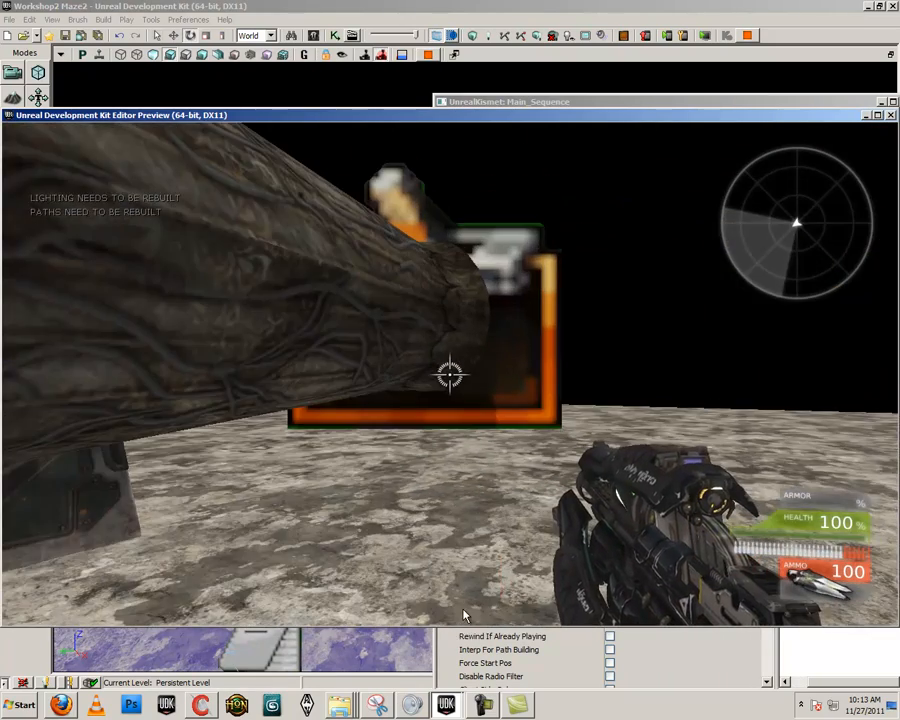
key("s")
key("w")
key("s")
key("w")
key("s")
key("s")
key("Escape")
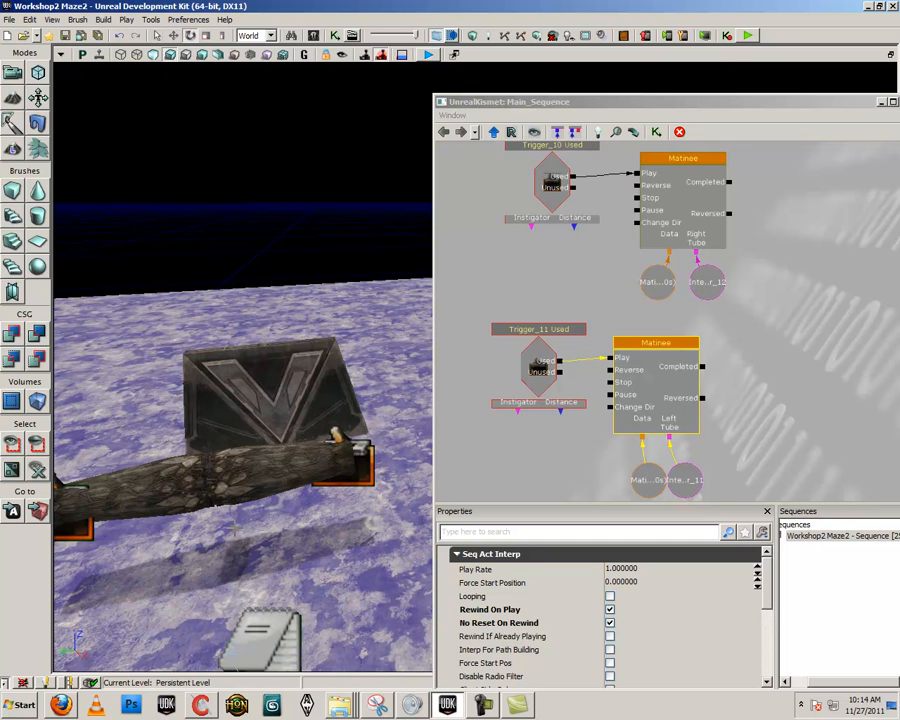
right_click(333, 578)
left_click(370, 568)
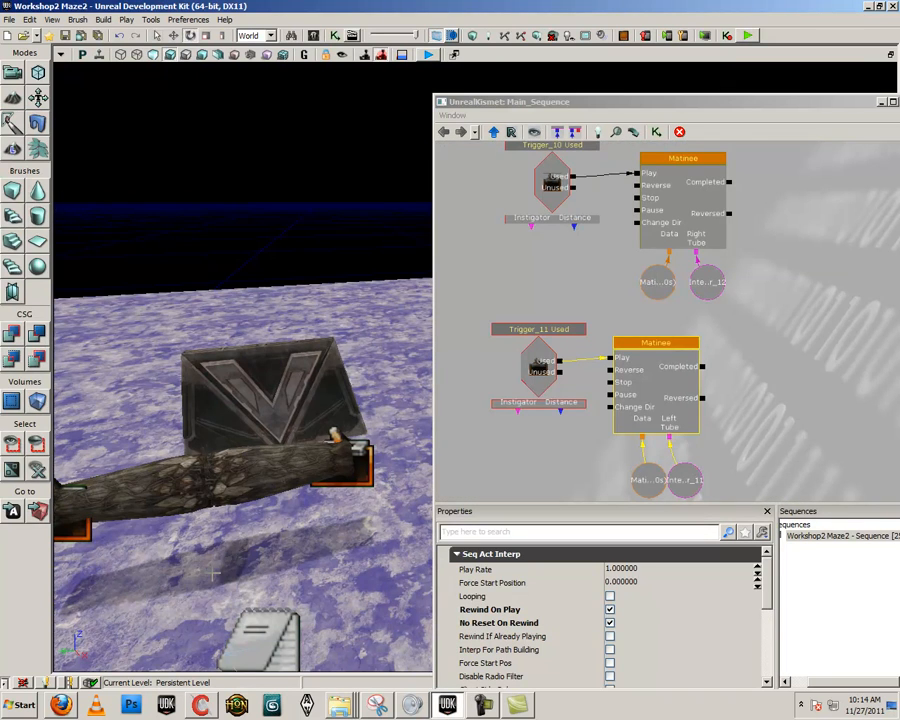
- Replace the right tube half with an InterpActor of the static mesh S_NEC_Pillars_SM_Ornatepillar01
left_click(246, 487)
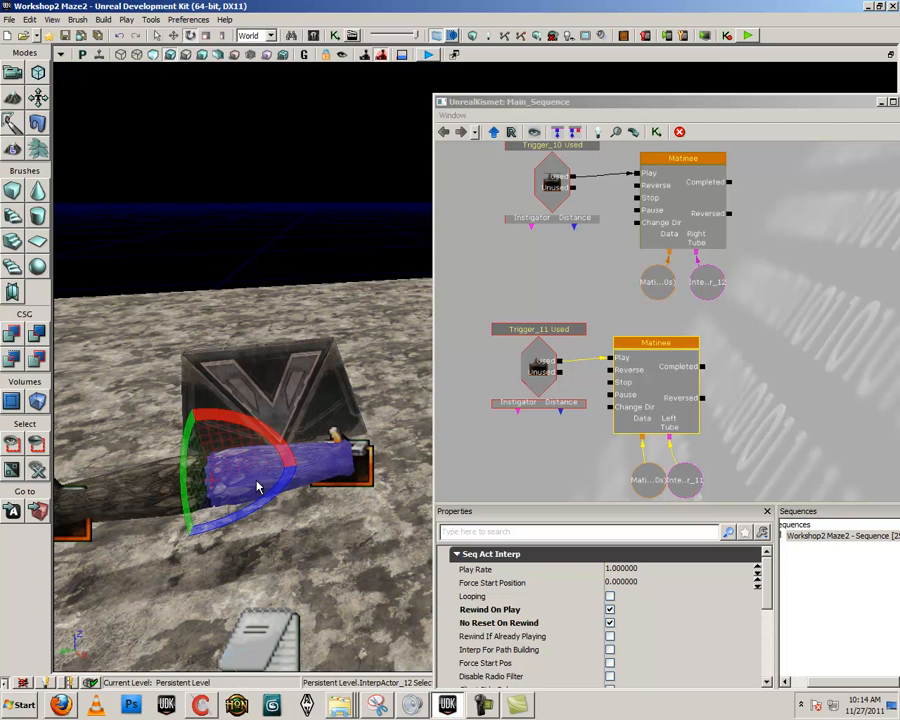
left_click(314, 36)
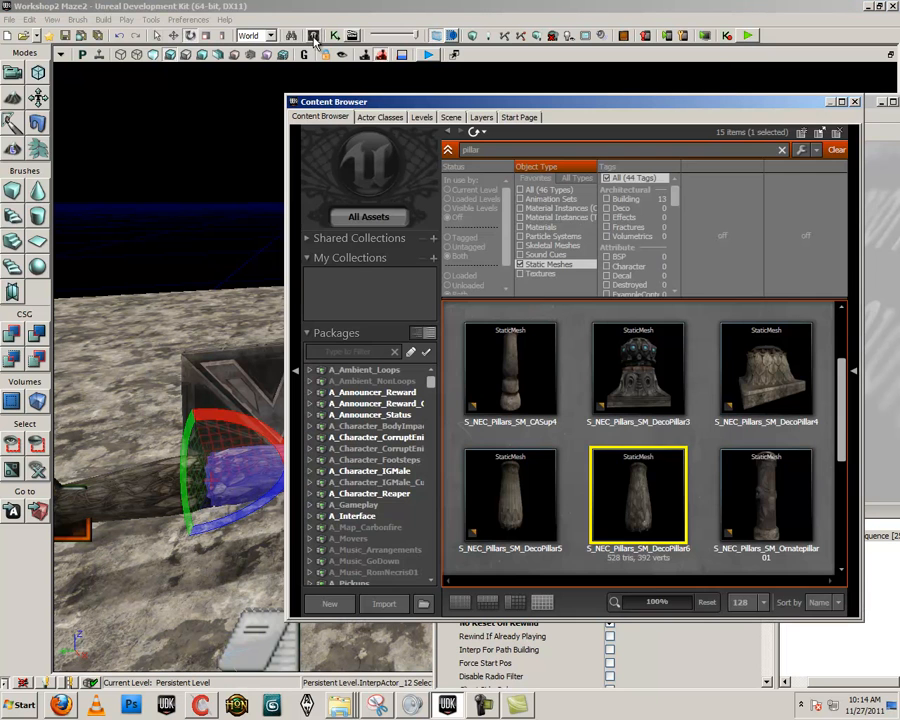
left_click(526, 480)
left_click(766, 495)
right_click(243, 472)
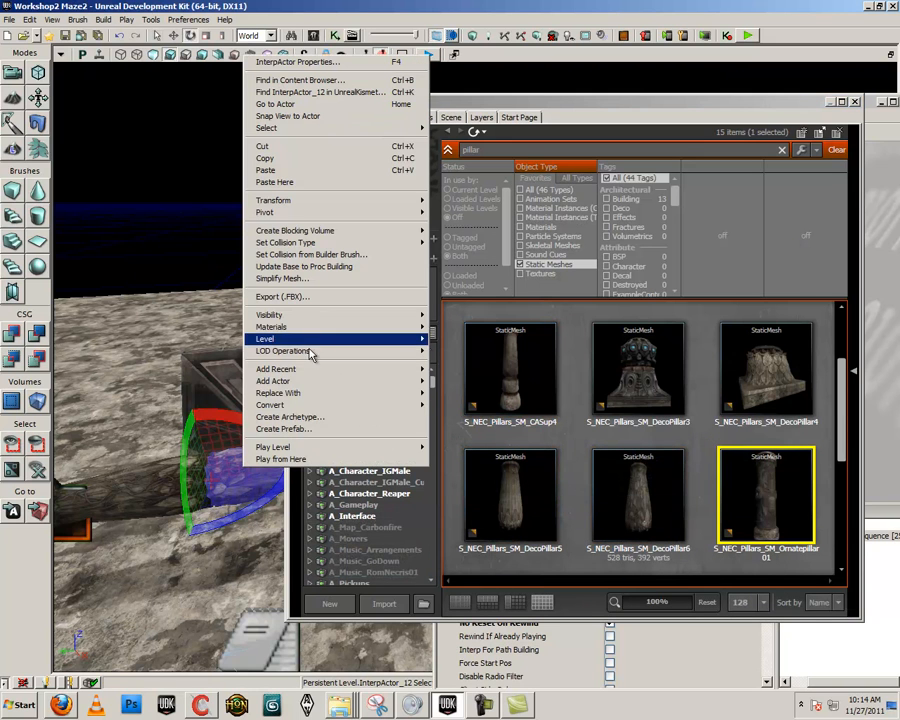
left_click(817, 469)
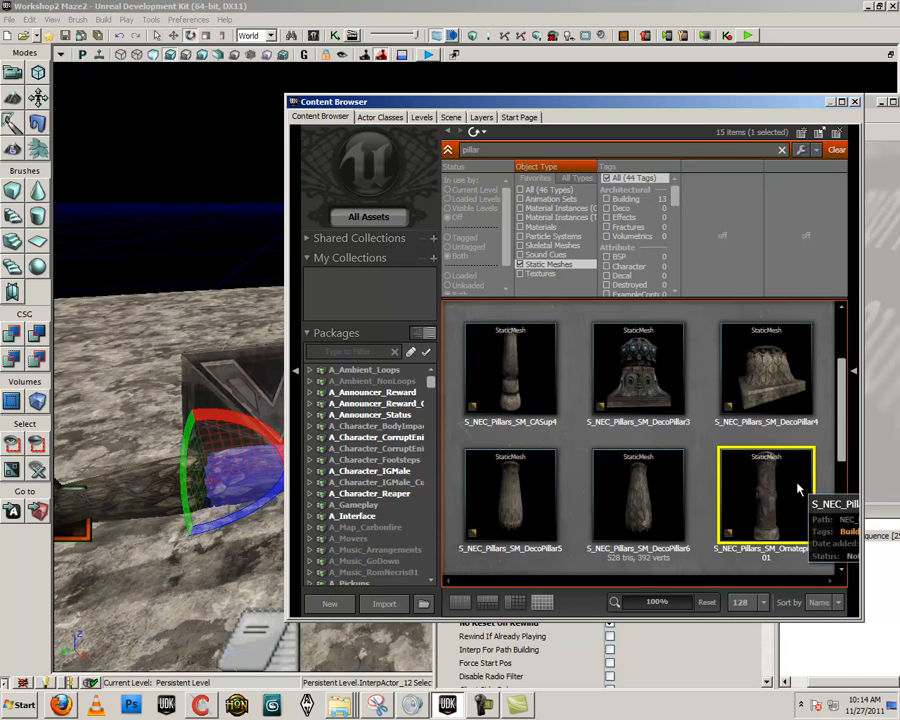
right_click(240, 465)
mouse_move(395, 385)
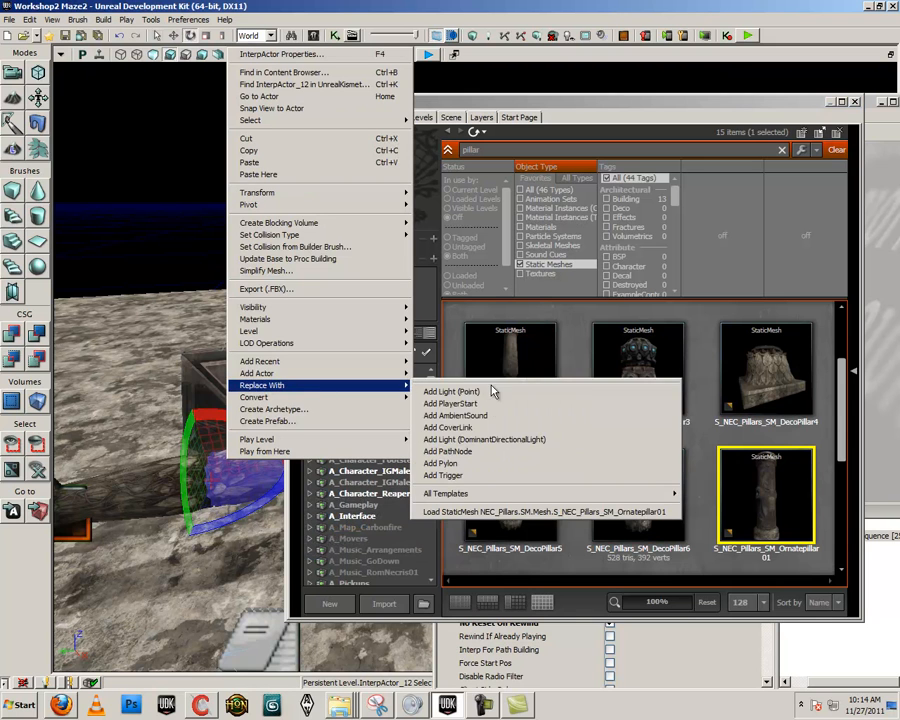
left_click(733, 497)
right_click(243, 479)
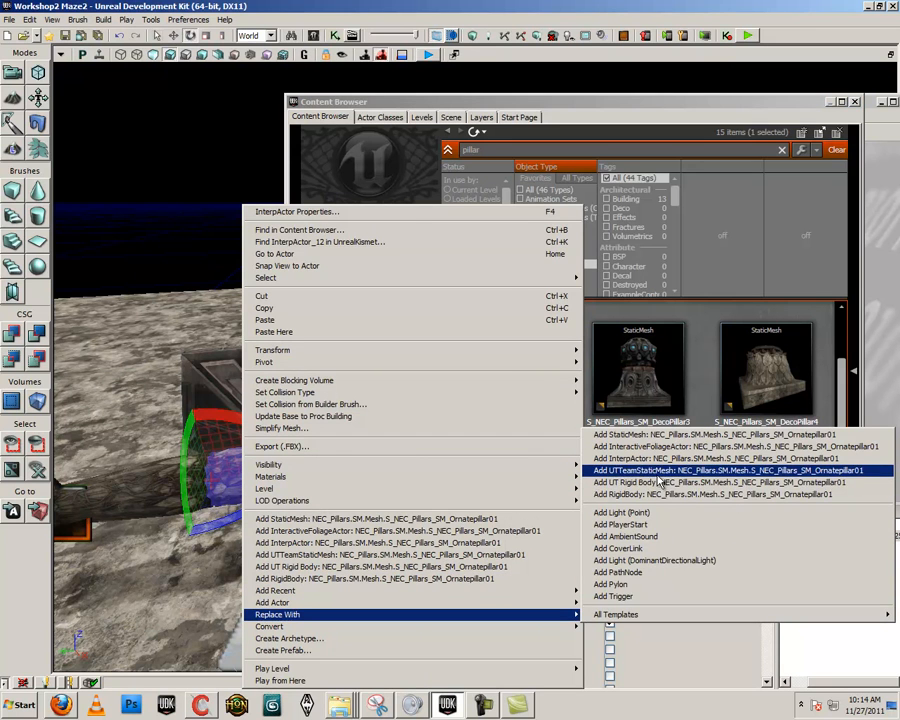
left_click(700, 458)
left_click(353, 326)
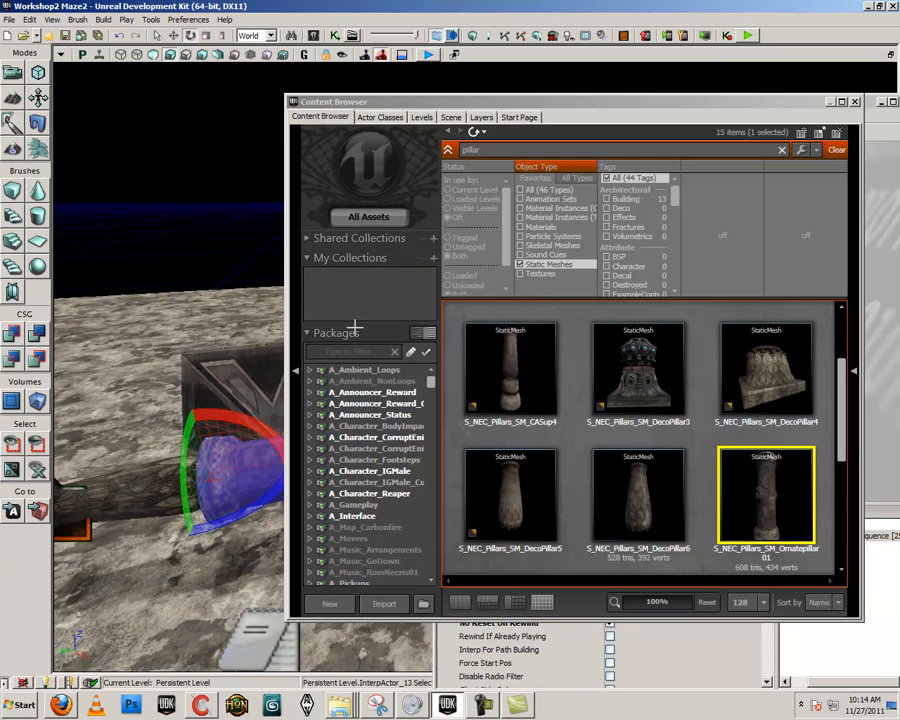
- Close the Content Browser and check which actors the Left Tube and Right Tube object variables reference in Kismet
left_click(855, 104)
left_click_drag(711, 449, 713, 407)
left_click(697, 438)
double_click(688, 441)
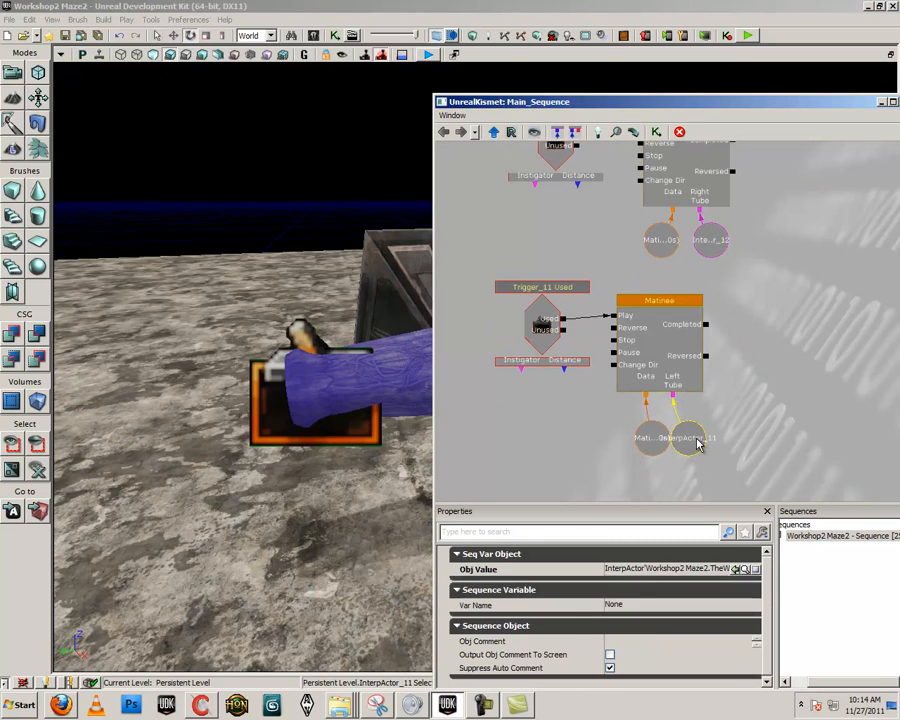
double_click(720, 241)
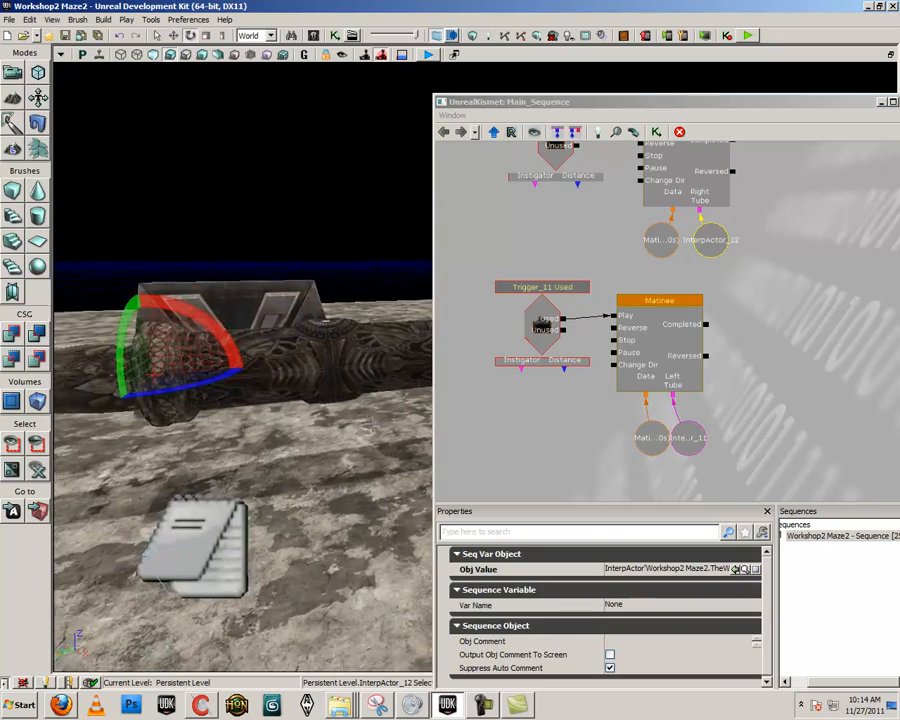
- Shorten the new ornate pillar along its length with non-uniform scaling so that it ends near the right trigger
left_click_drag(345, 418, 375, 432)
left_click(227, 356)
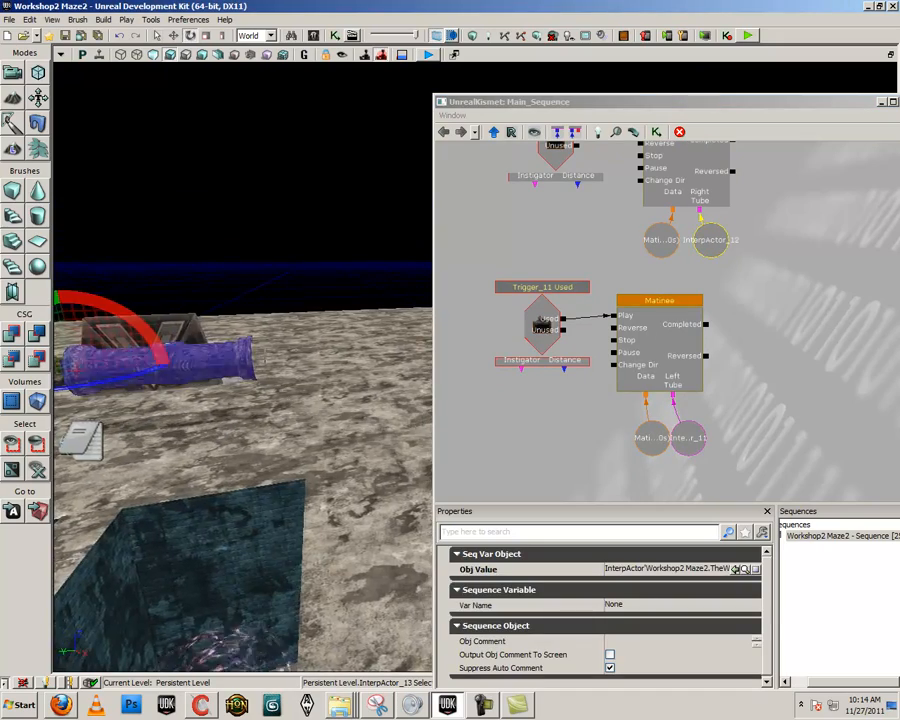
left_click_drag(227, 356, 245, 364)
key("space")
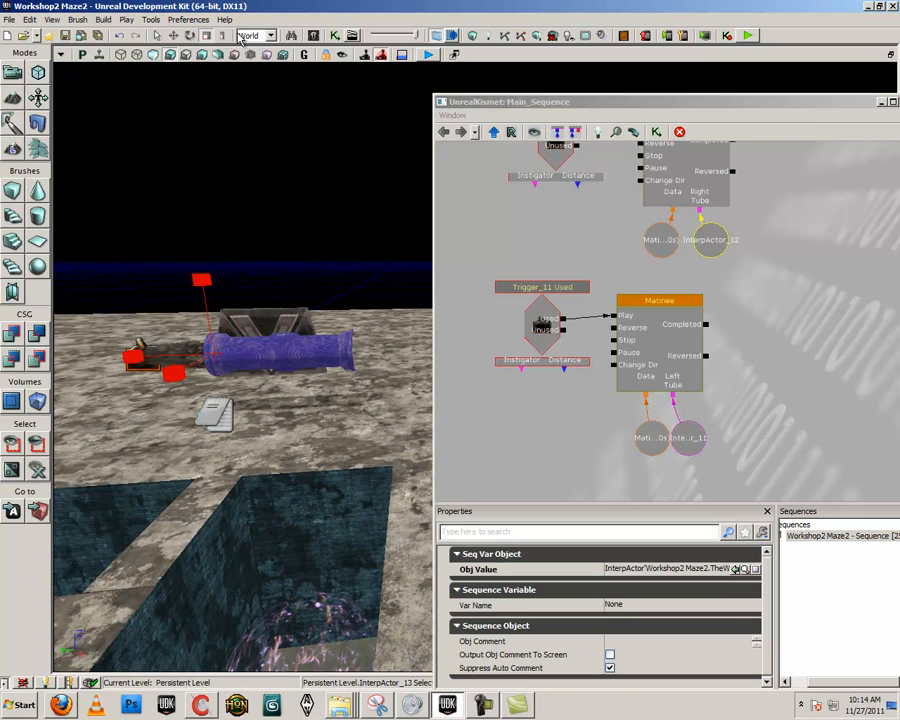
key("space")
left_click_drag(292, 350, 264, 353)
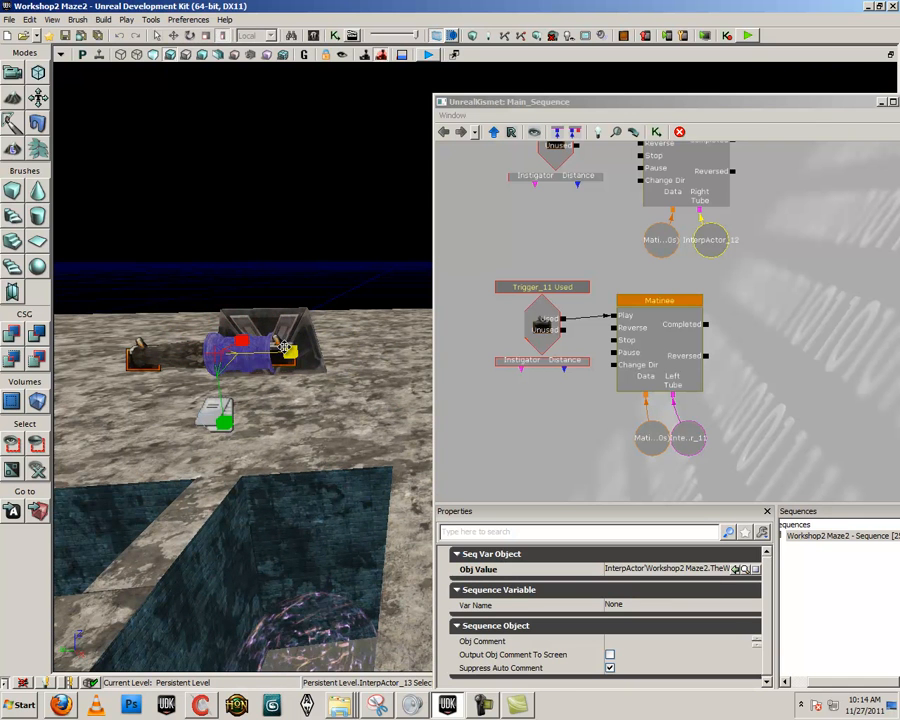
right_click_drag(220, 361, 200, 350)
- Play the level from the floor in front of the tube to test it with the replaced pillar, and exit the preview
scroll(220, 361, "up", 5)
right_click(295, 581)
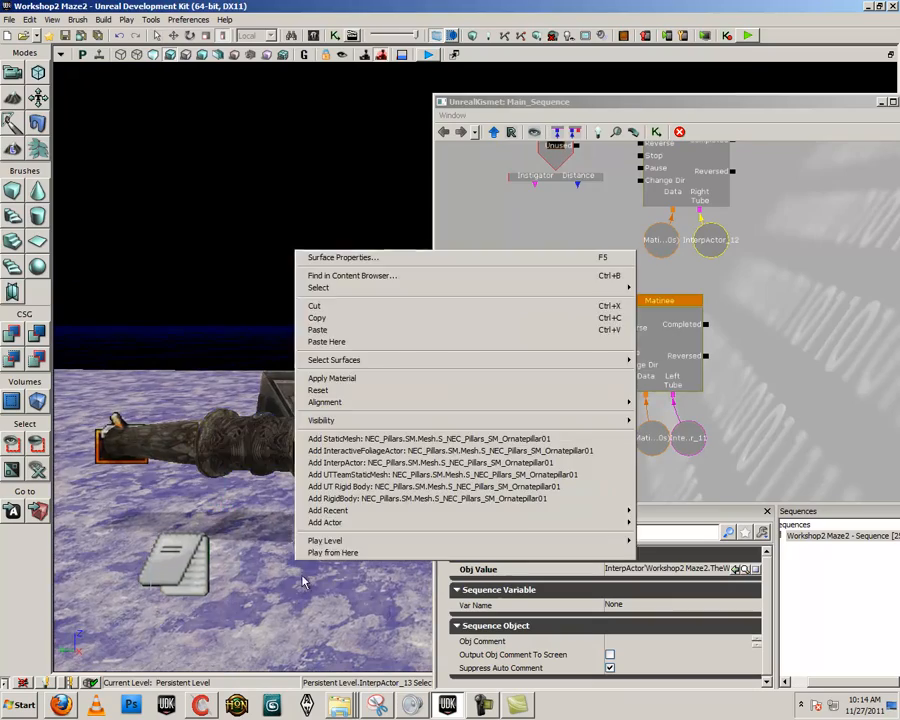
left_click(327, 553)
key("w")
key("s")
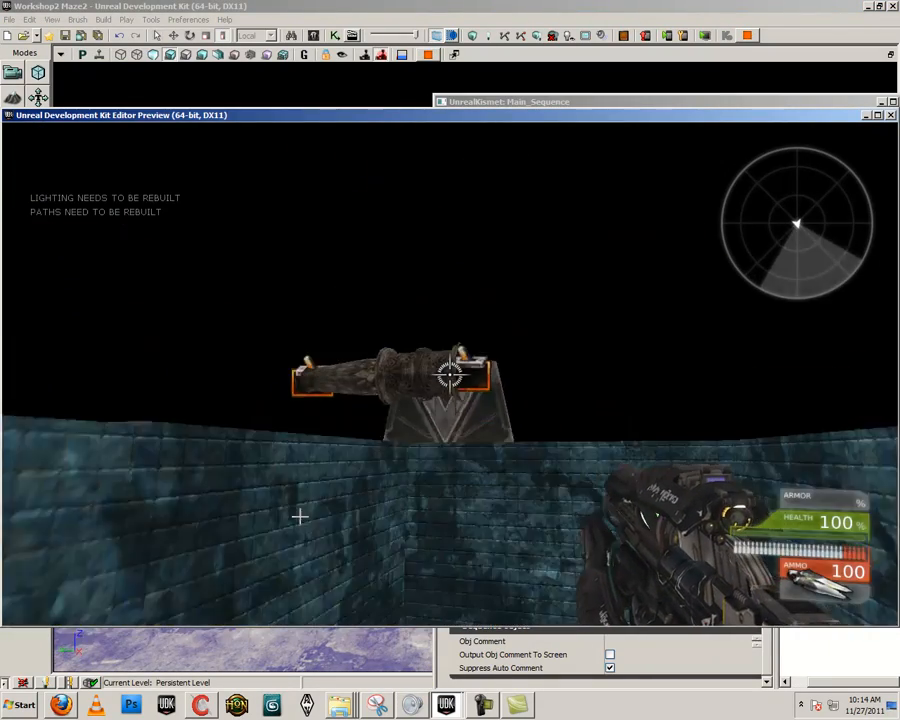
key("Escape")
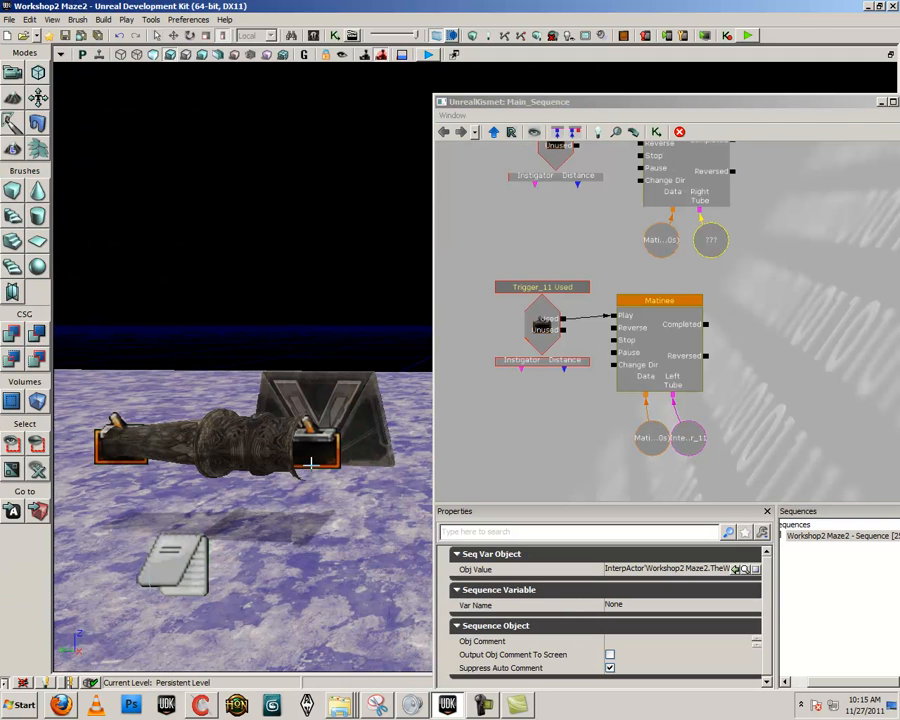
- Assign the new ornate pillar InterpActor to the RightTube Matinee's object variable in Kismet
left_click(722, 245)
left_click(286, 436)
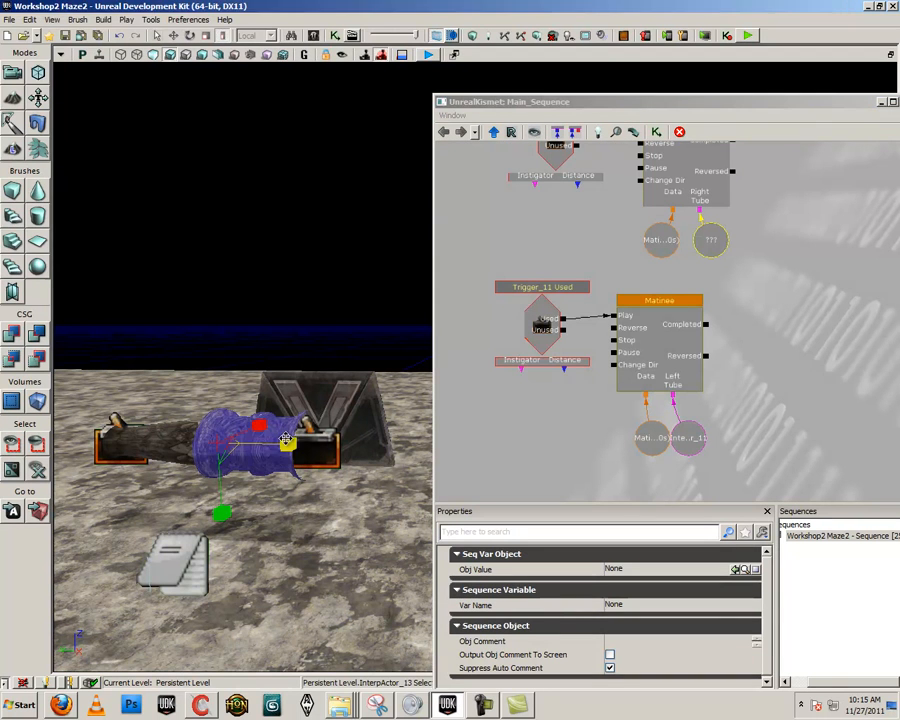
right_click(712, 243)
left_click(790, 231)
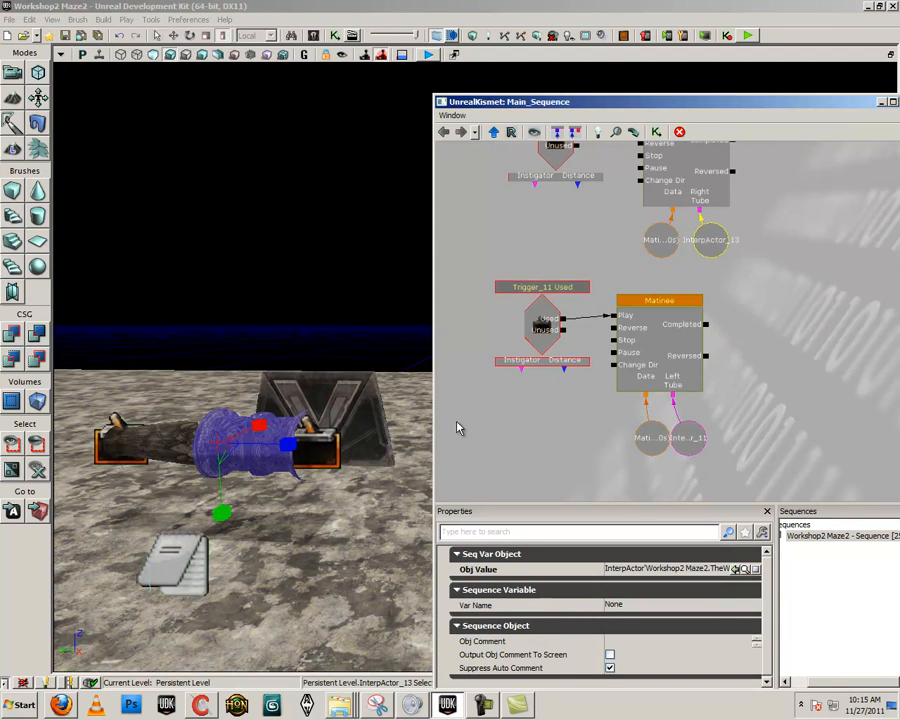
- Play the level beside the right trigger to test the rotation of the newly assigned pillar, and exit the preview
left_click(190, 444)
right_click(272, 612)
left_click(314, 608)
key("w")
key("d")
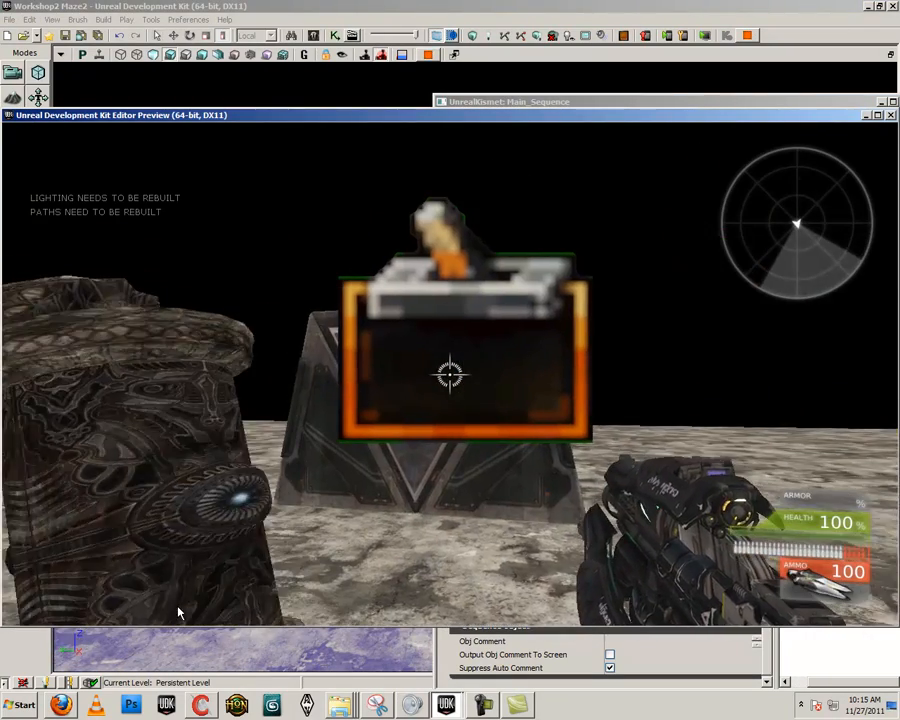
key("Escape")
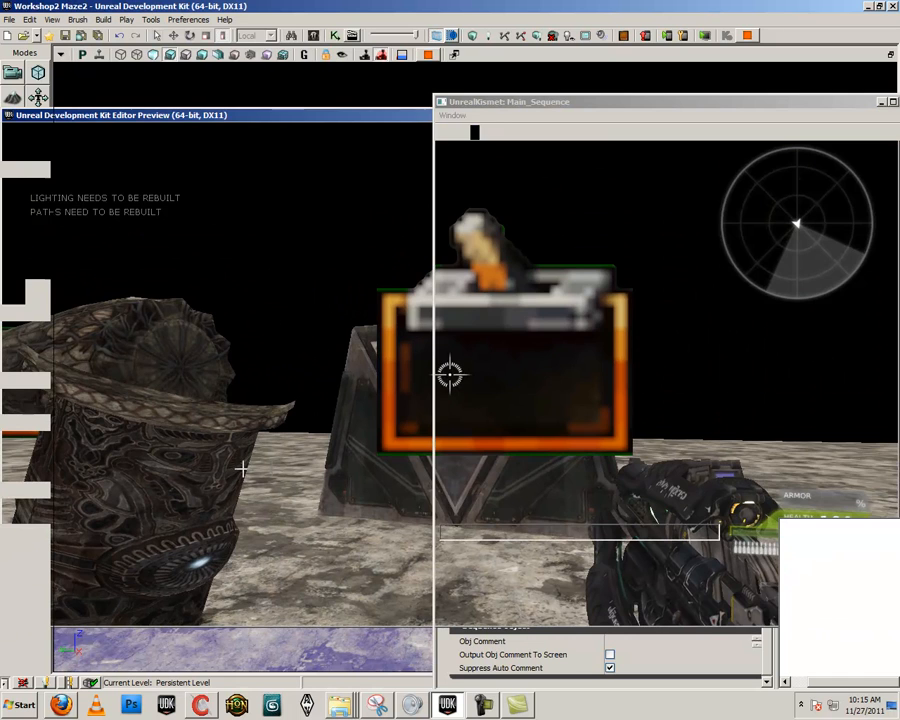
- Review the Right Tube object variable's assignment options and select the ornate pillar, left tube half and base mesh in turn
left_click(252, 440)
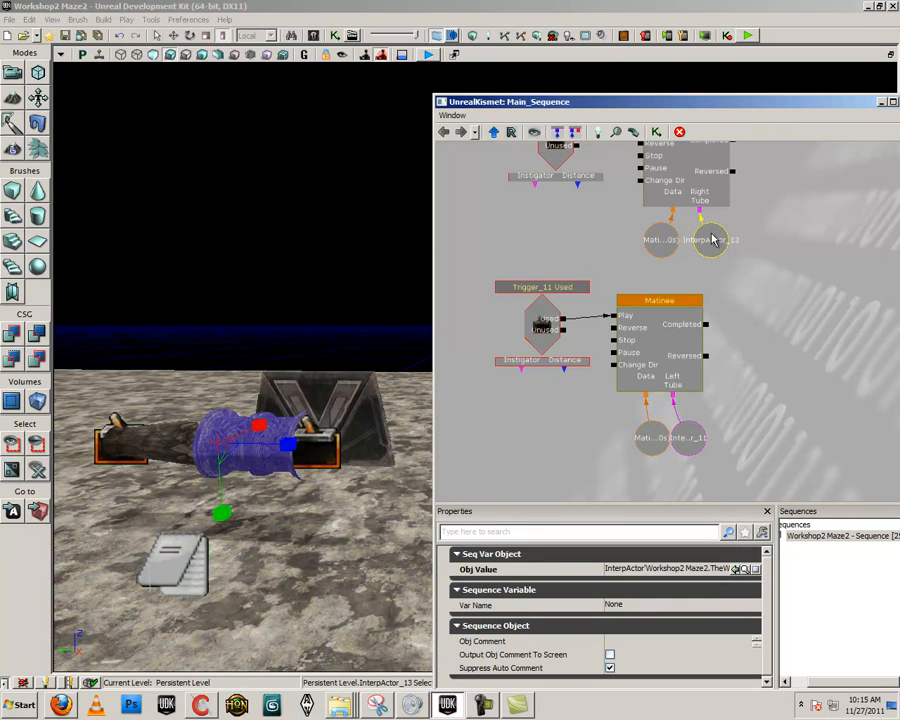
right_click(705, 232)
left_click(646, 278)
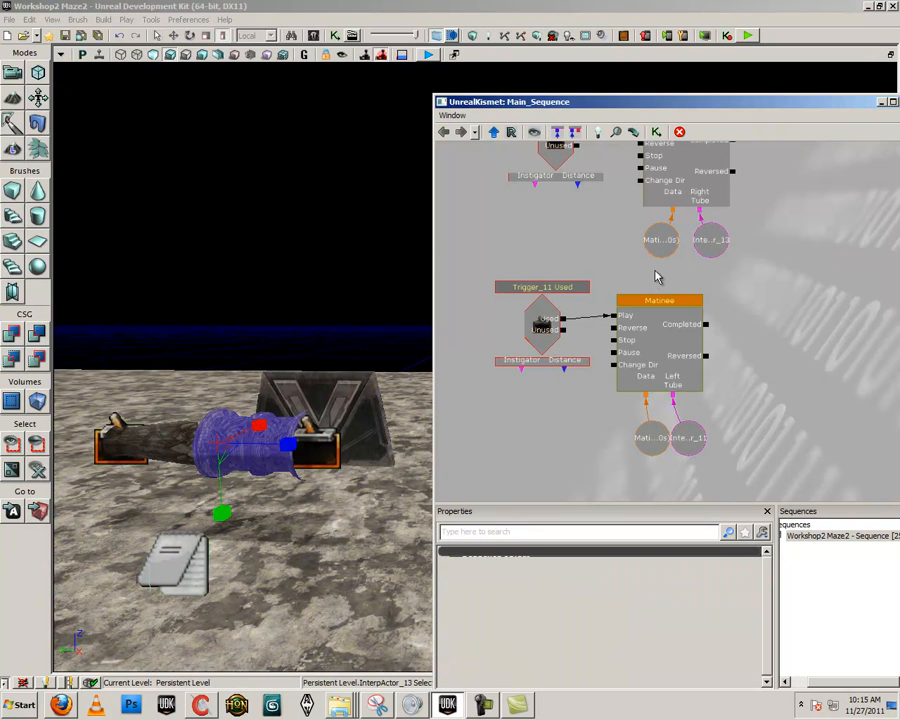
right_click(709, 238)
left_click(310, 503)
left_click_drag(310, 503, 321, 466)
left_click(321, 466)
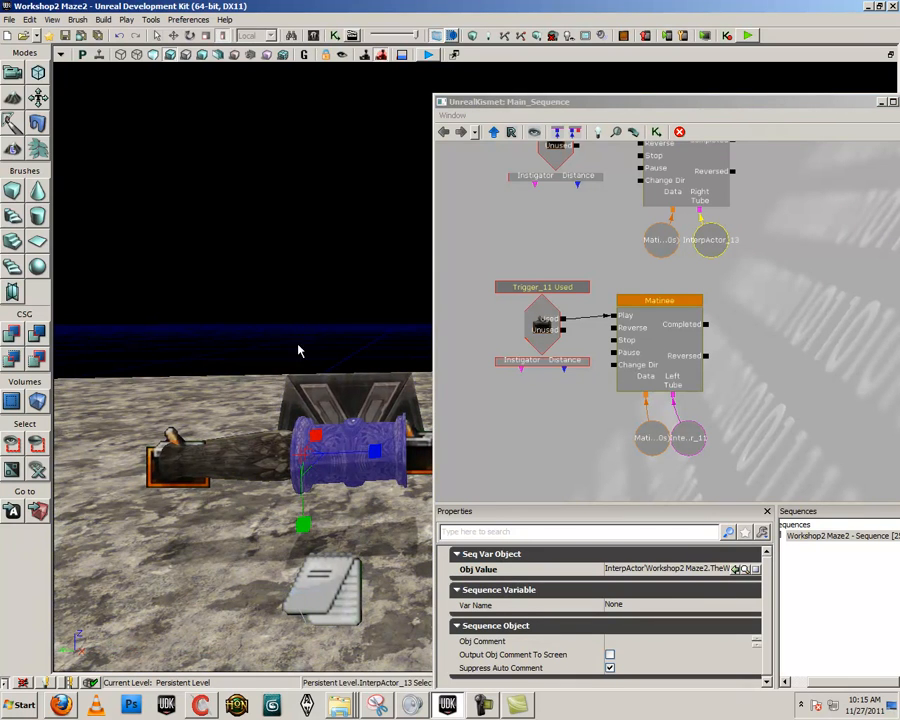
left_click(215, 460)
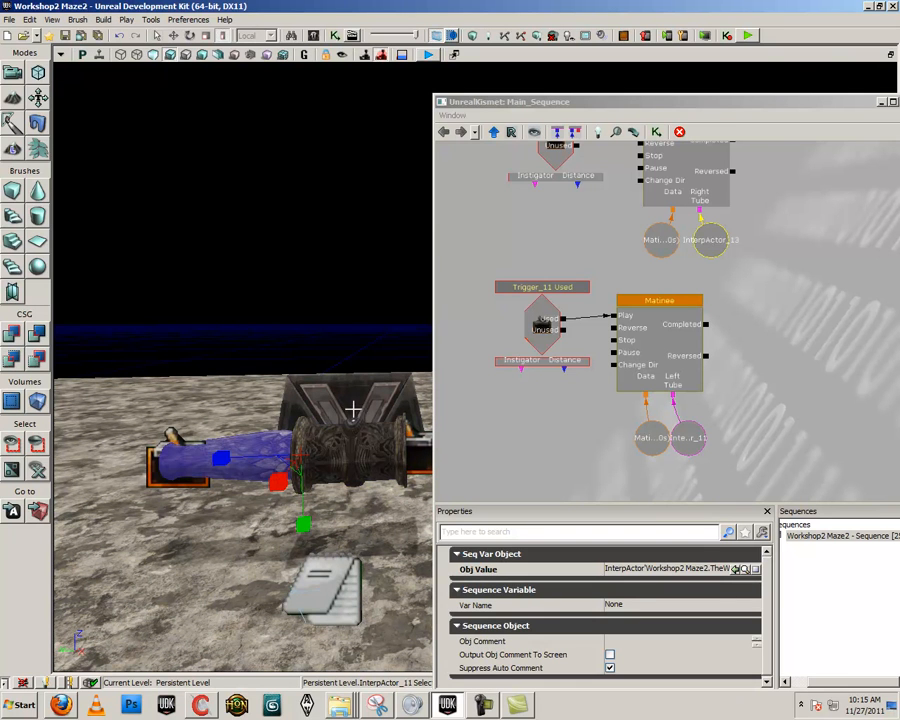
left_click(318, 412)
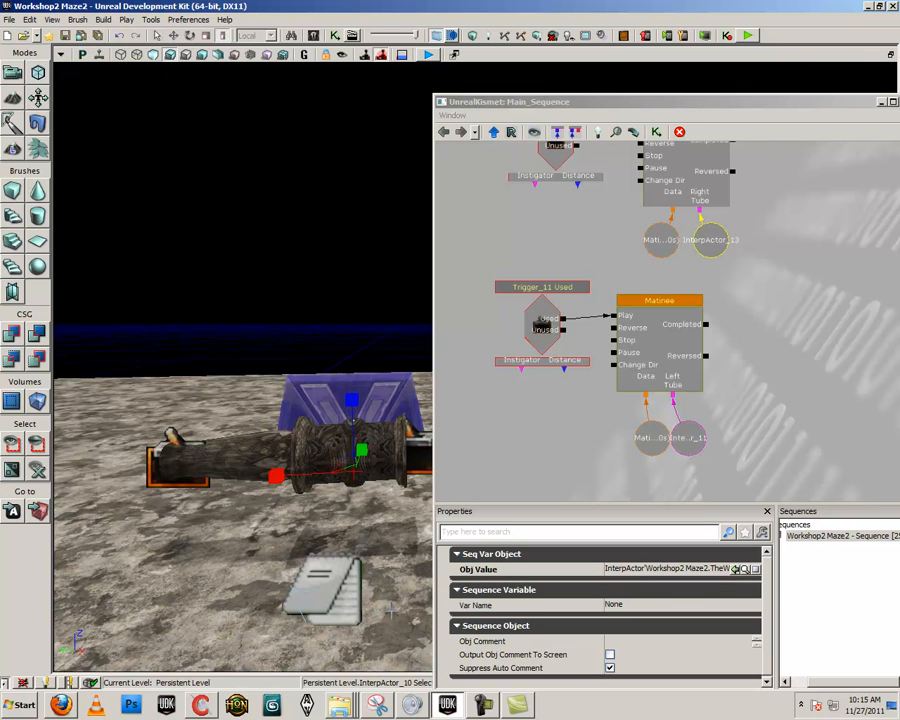
- Play the level from the floor in front of the tube to test rotating both halves with their triggers, and exit the preview
right_click(392, 282)
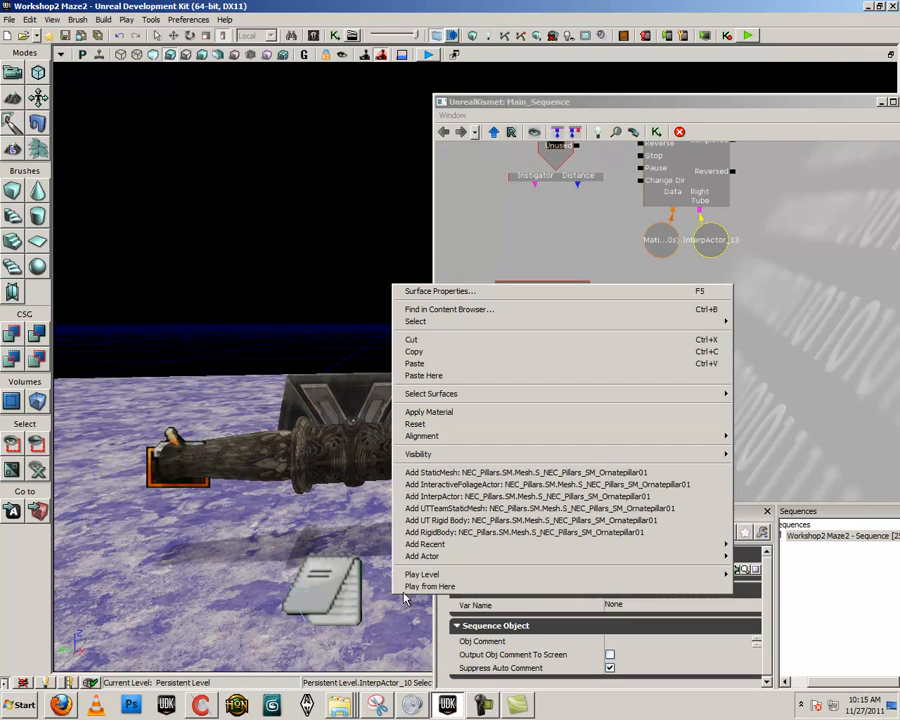
left_click(430, 585)
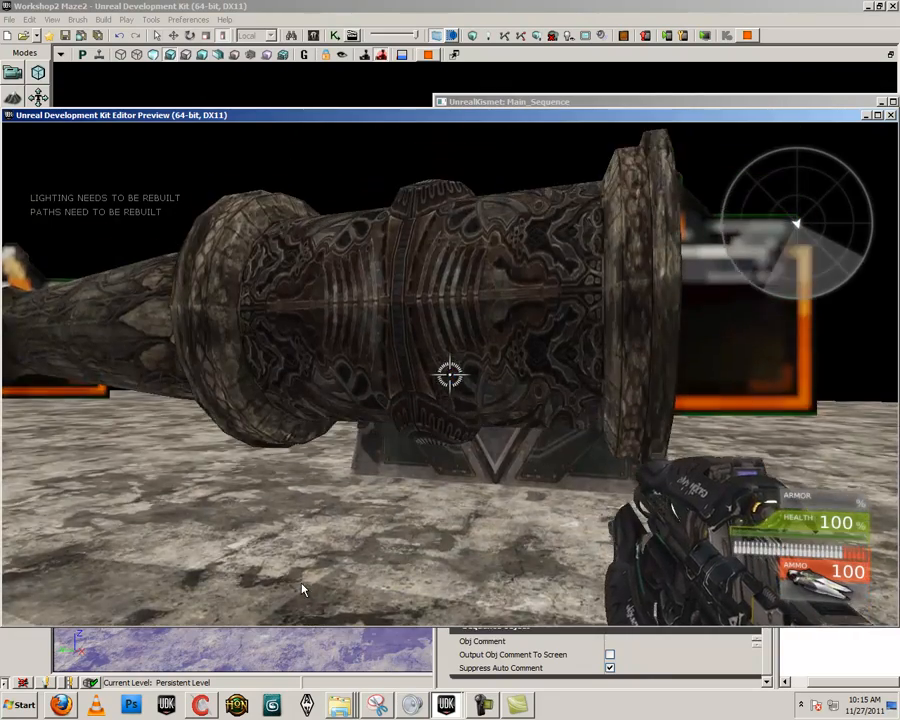
key("w")
key("s")
key("w")
key("s")
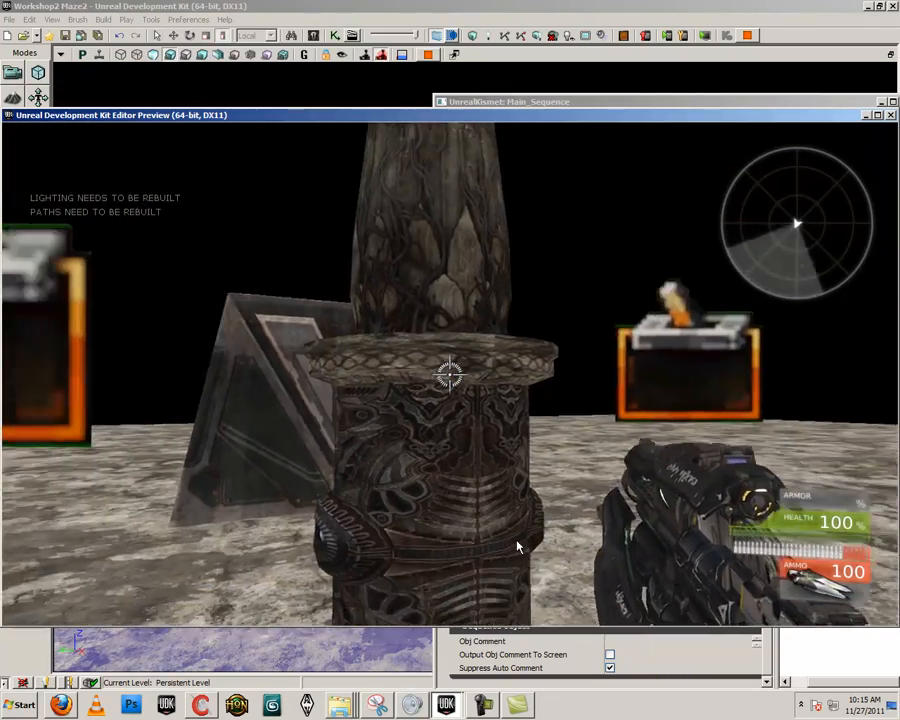
key("s")
key("w")
key("s")
key("d")
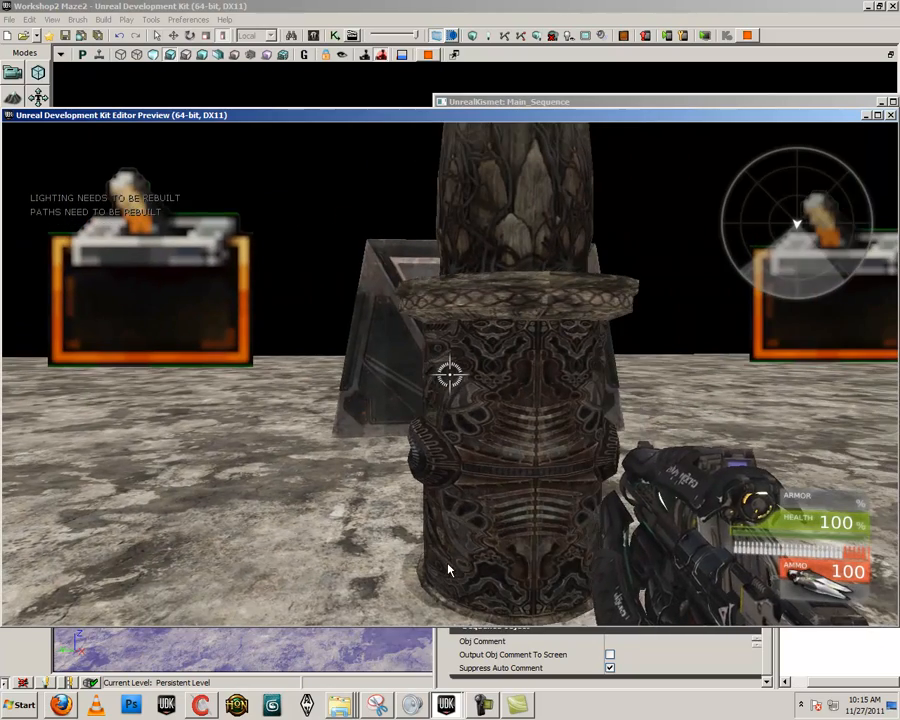
key("d")
key("w")
key("s")
key("w")
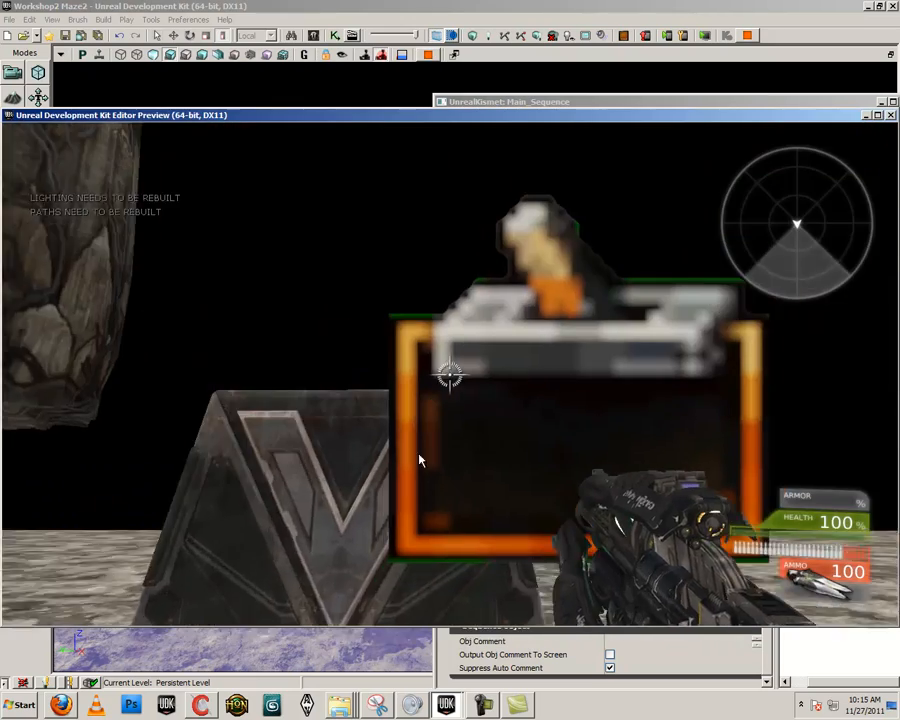
key("a")
key("w")
key("a")
key("s")
key("a")
key("w")
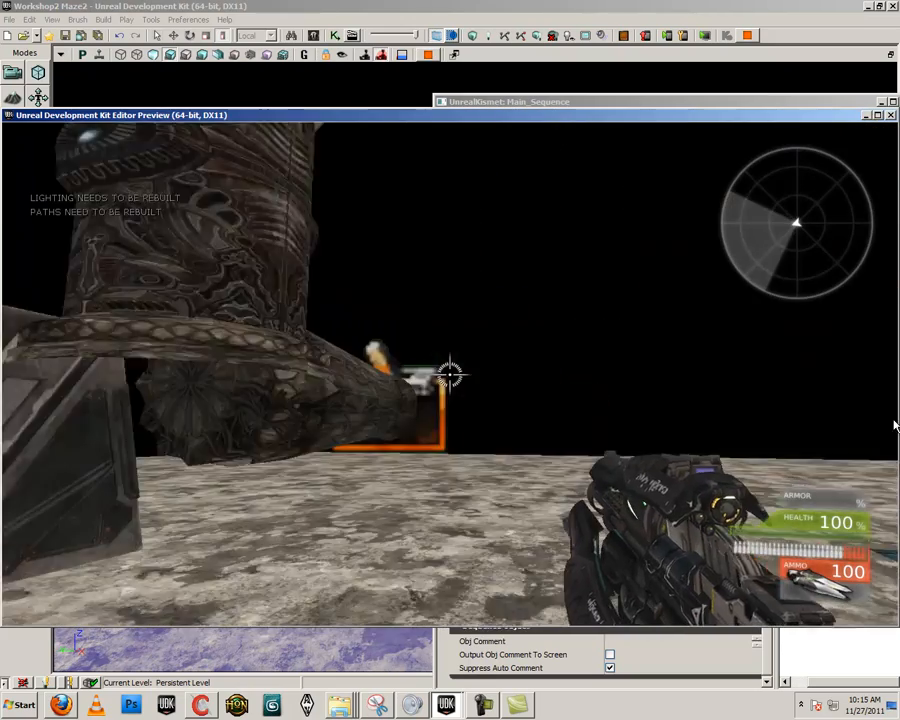
key("s")
key("w")
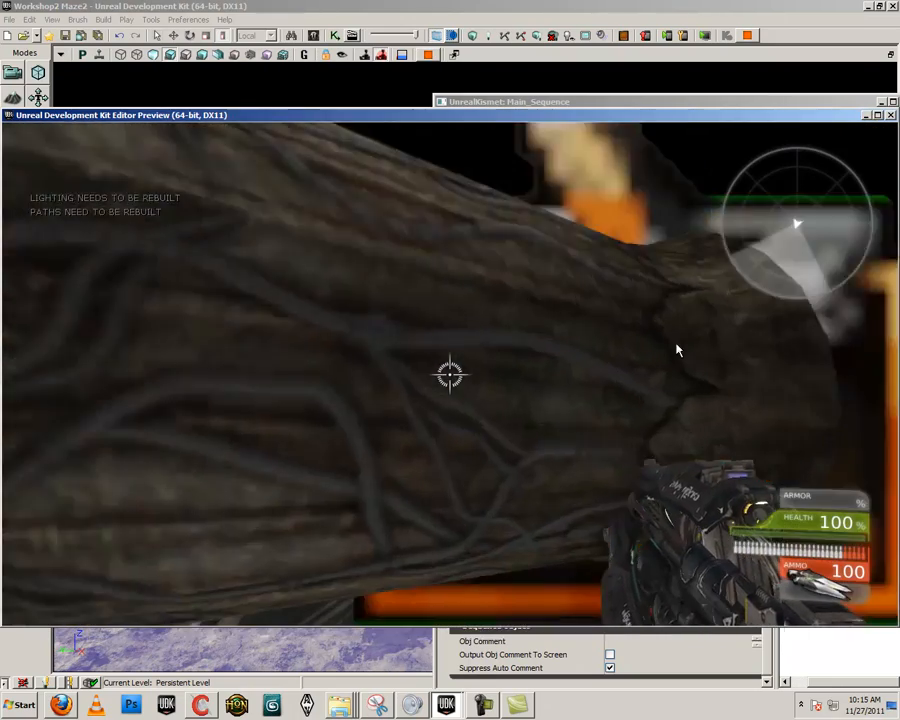
key("s")
key("w")
key("s")
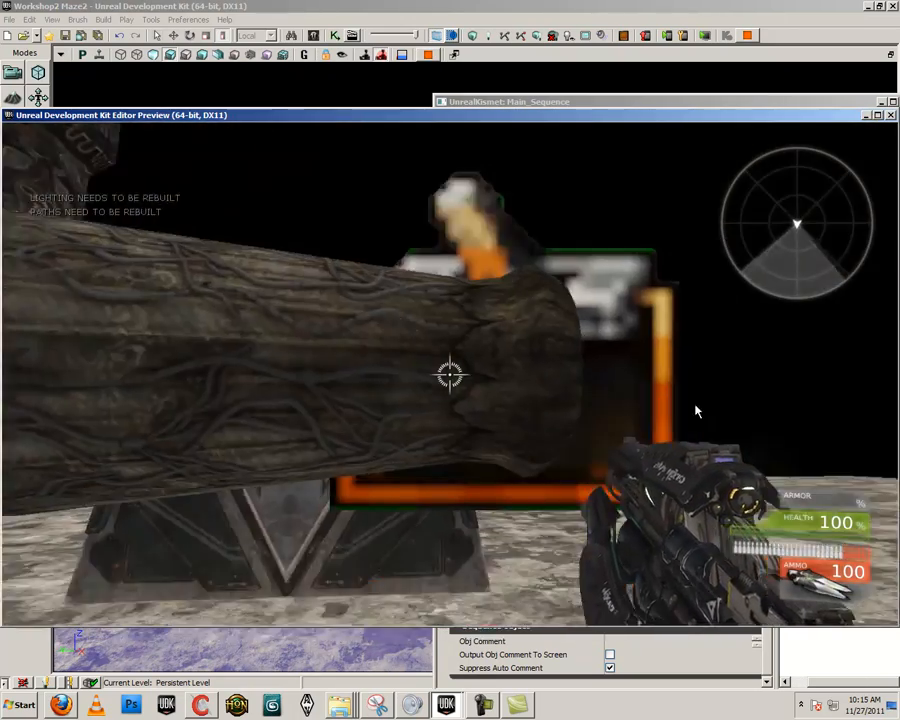
key("w")
key("w")
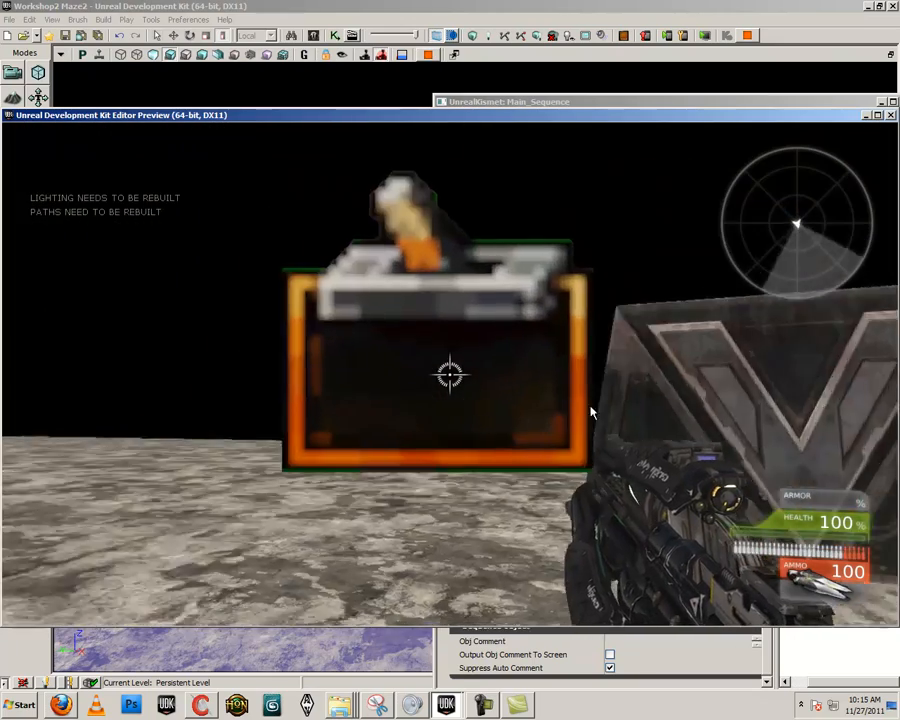
key("s")
key("w")
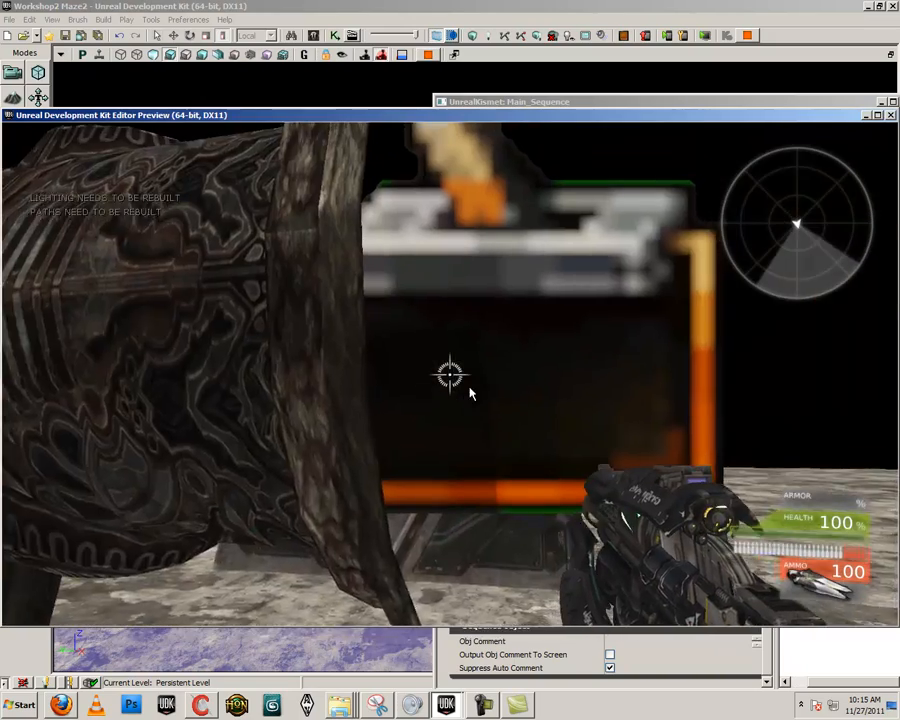
key("s")
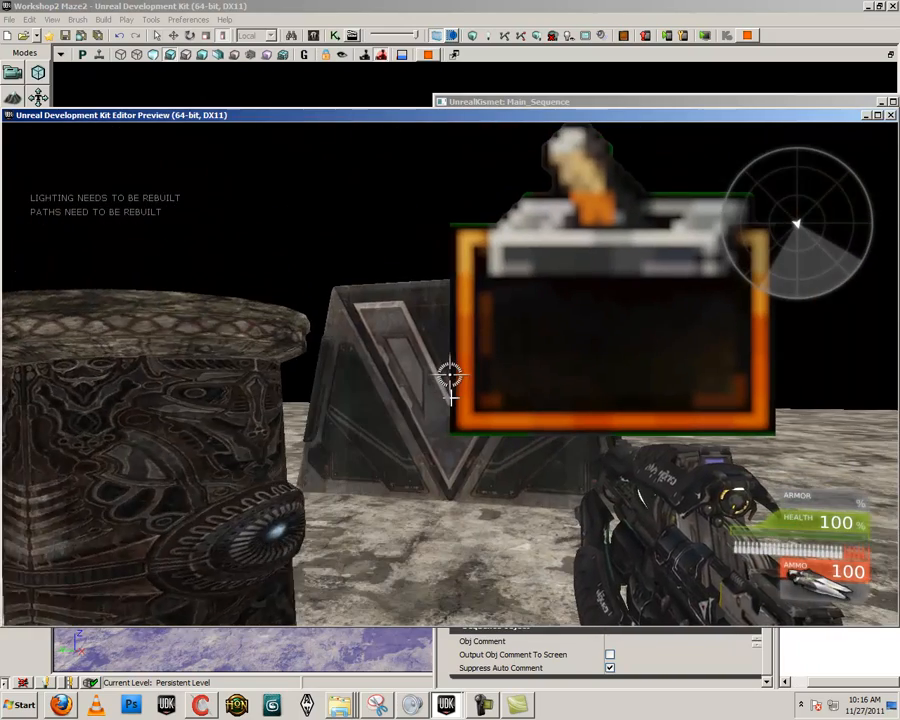
key("Escape")
- Play the level again beside the ornate pillar to recheck its rotation against the other half, and exit the preview
right_click(225, 268)
left_click(255, 567)
key("s")
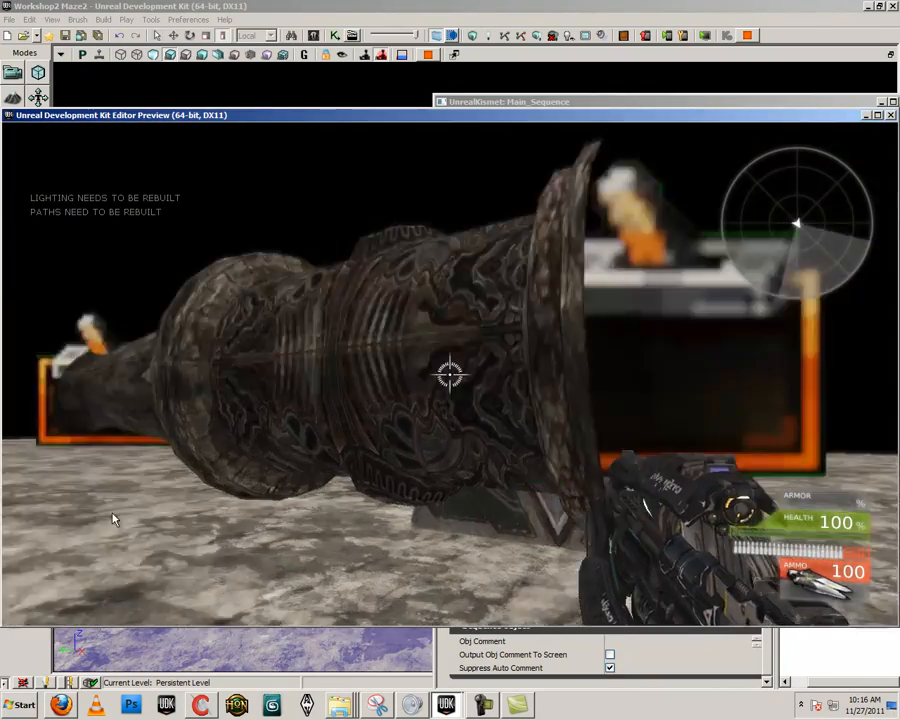
key("w")
key("d")
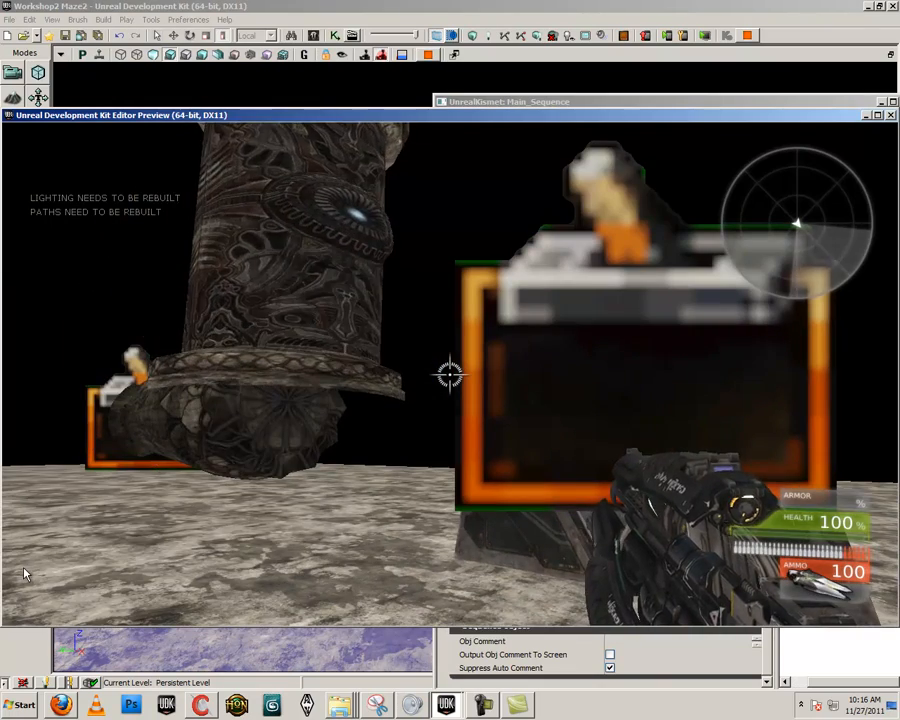
key("a")
key("Escape")
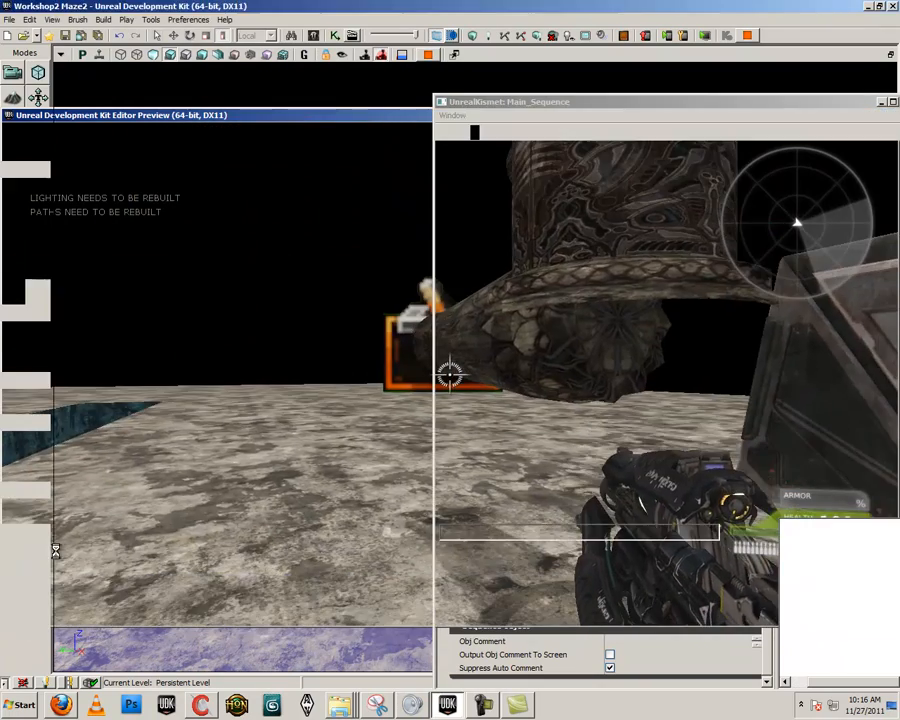
- Select the ornate right half and the left half in turn, and review the existing Kismet trigger and Matinee sequences
scroll(640, 336, "down", 2)
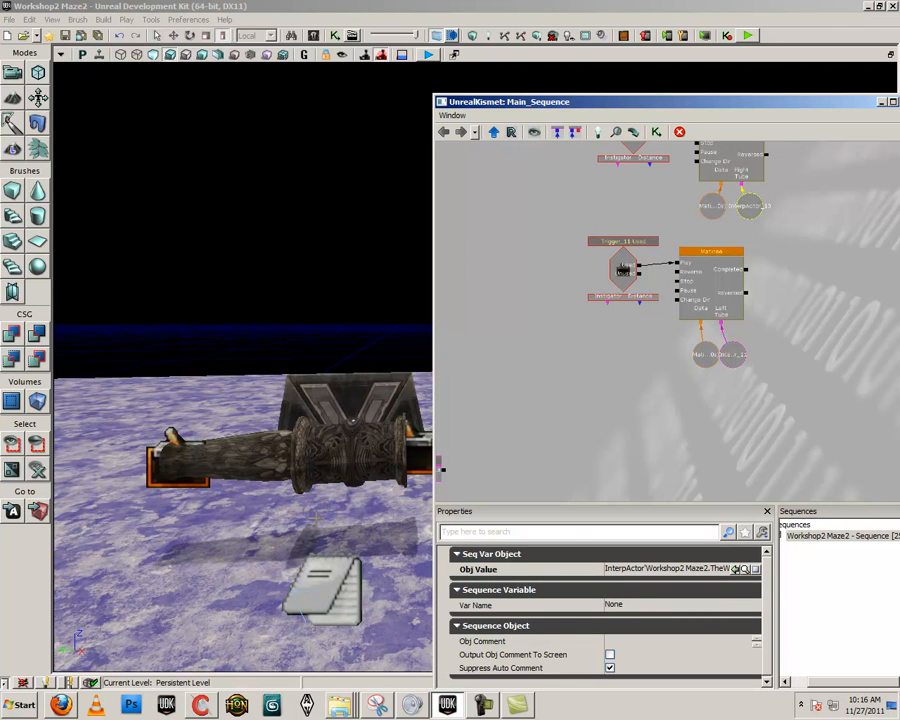
left_click(341, 452)
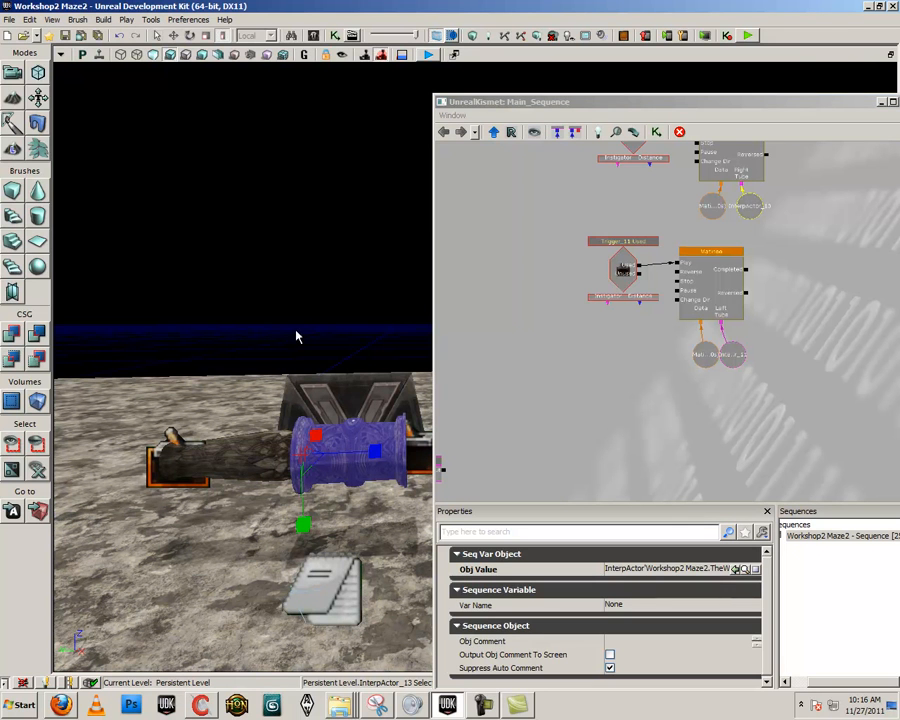
left_click(238, 455)
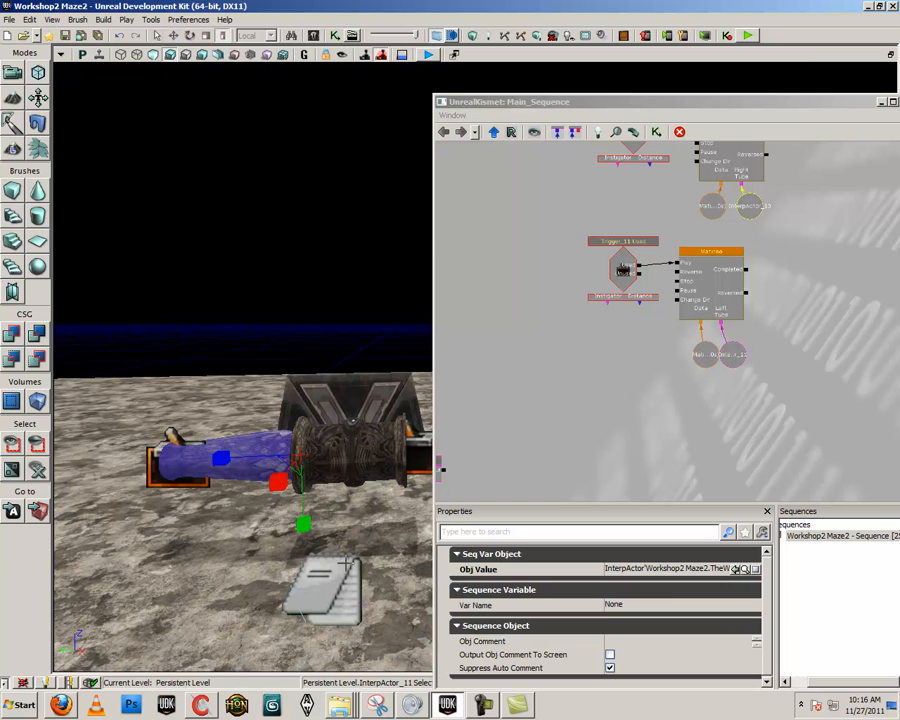
left_click_drag(605, 439, 706, 407)
scroll(695, 400, "down", 1)
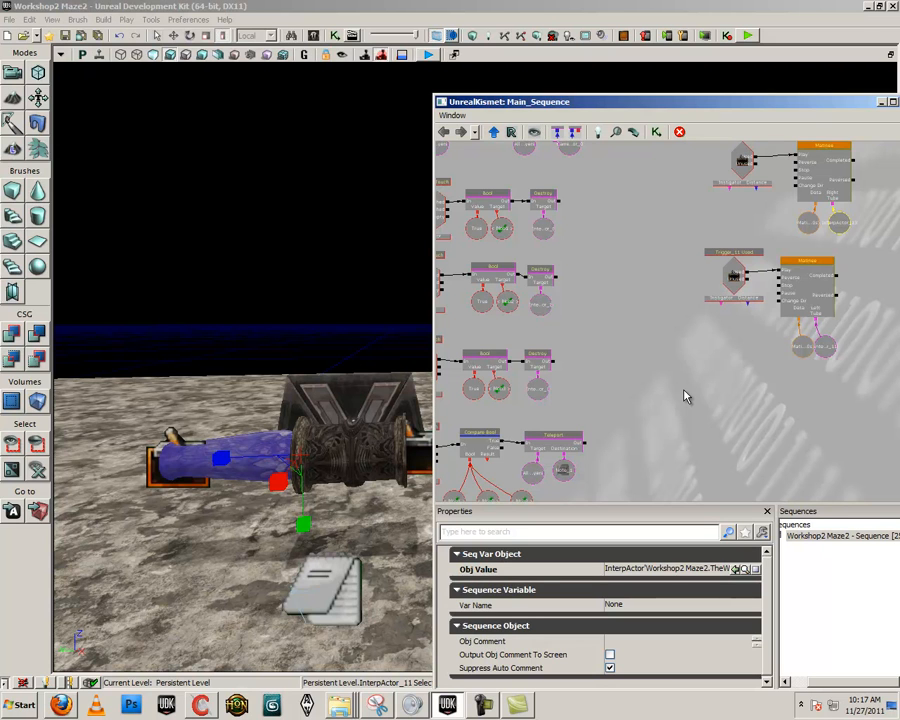
left_click_drag(681, 392, 723, 396)
scroll(723, 396, "down", 3)
scroll(723, 396, "up", 2)
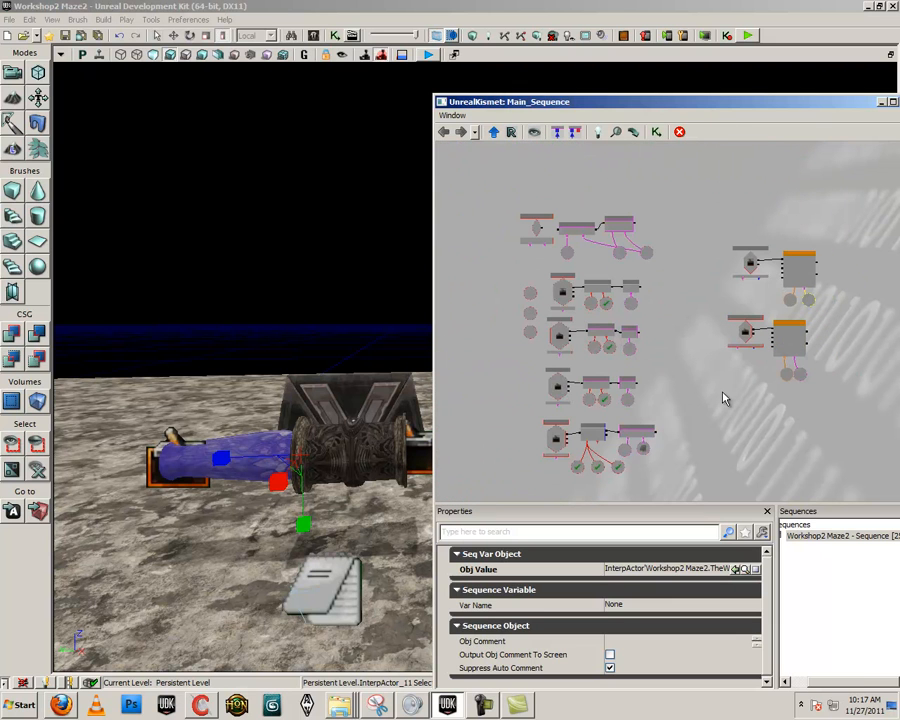
left_click_drag(741, 397, 661, 387)
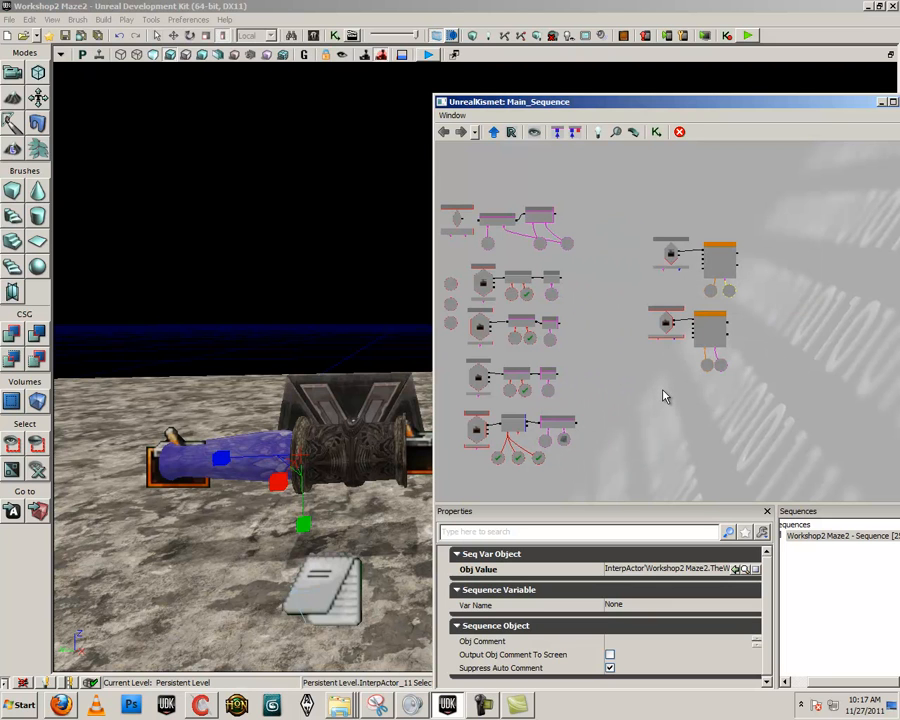
left_click_drag(622, 347, 649, 344)
scroll(688, 402, "down", 3)
scroll(688, 402, "up", 3)
- Select the right trigger in the level and break the Kismet links from both trigger Used events to their Matinees
double_click(505, 432)
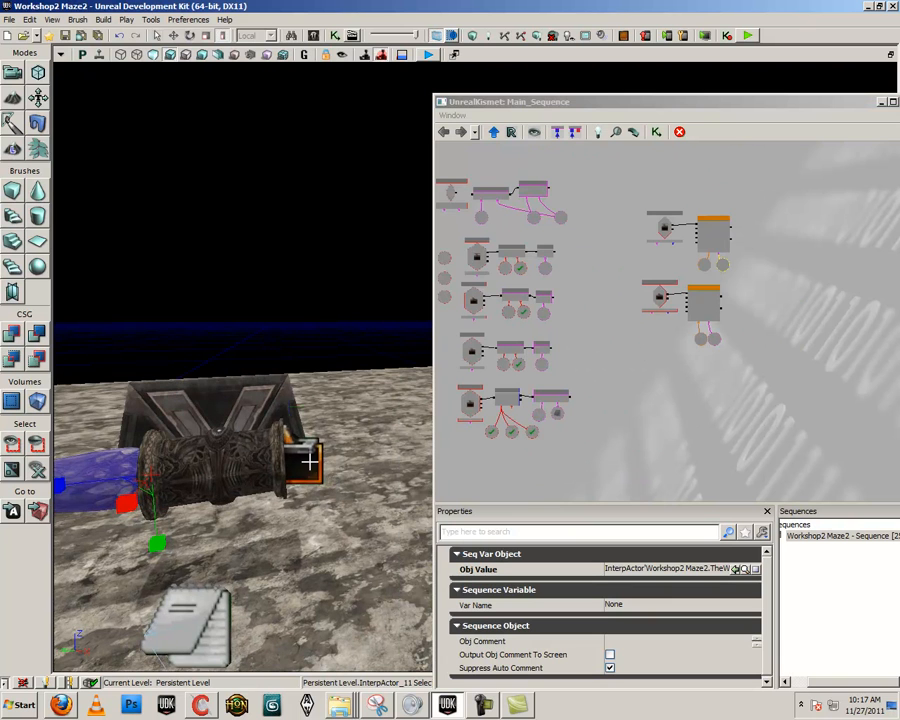
left_click_drag(611, 369, 585, 354)
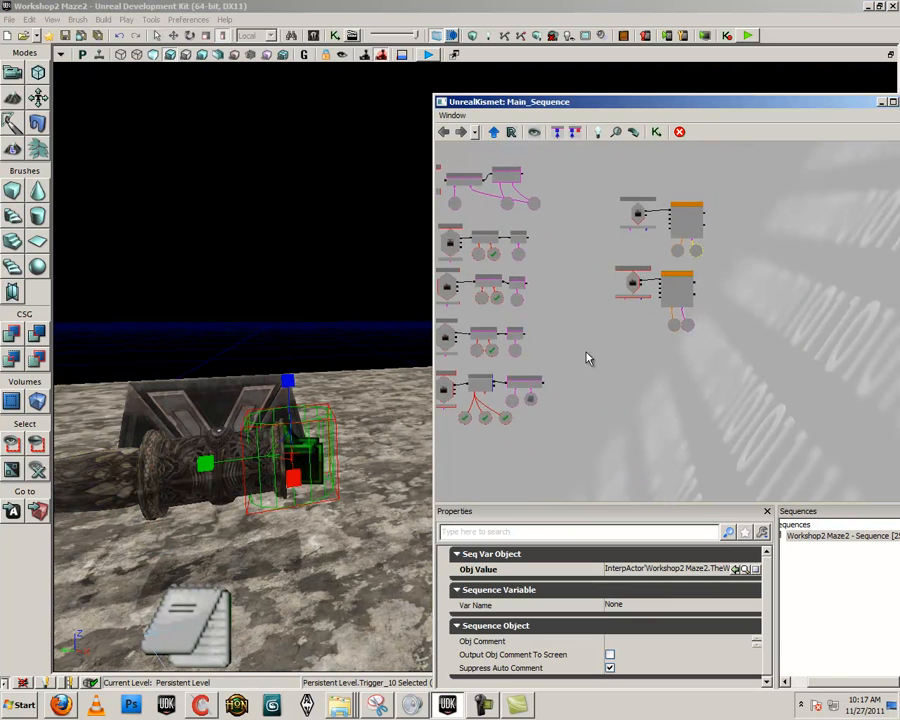
scroll(587, 354, "up", 2)
left_click_drag(768, 253, 711, 308)
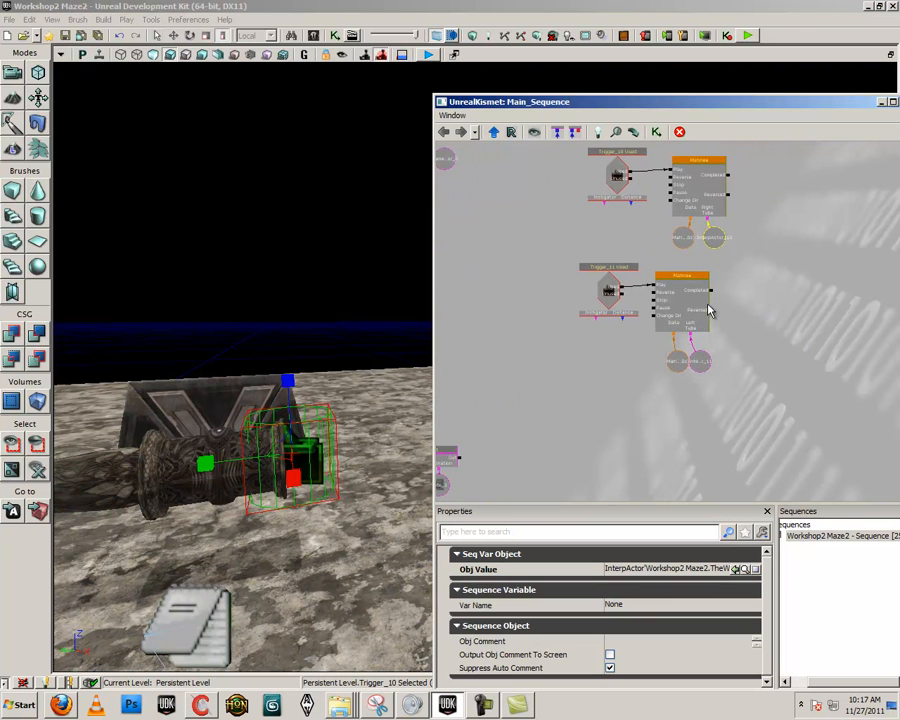
left_click(656, 290, "alt")
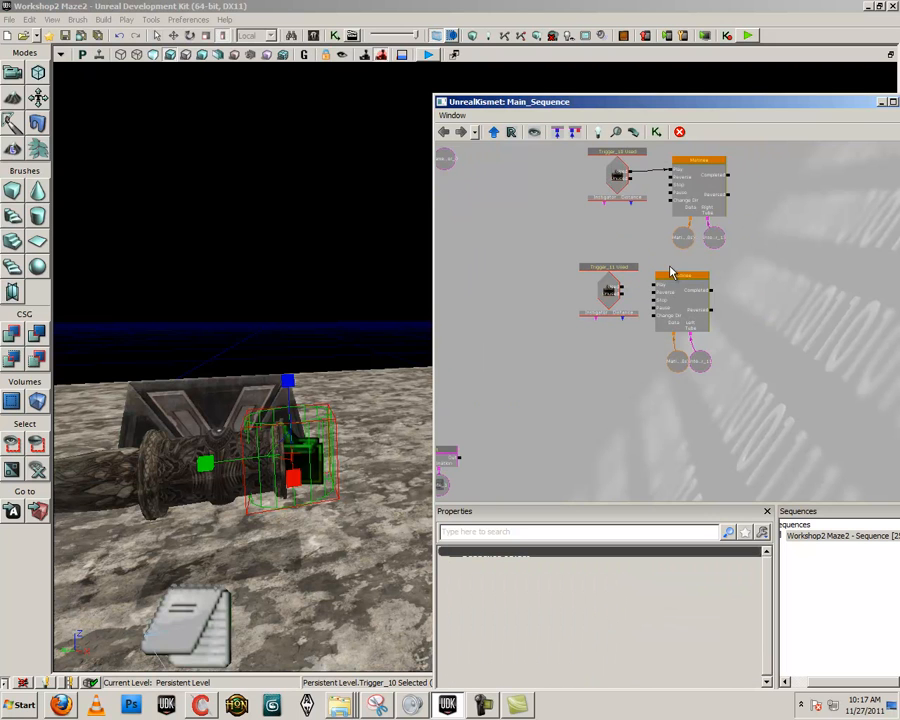
left_click_drag(669, 252, 639, 316)
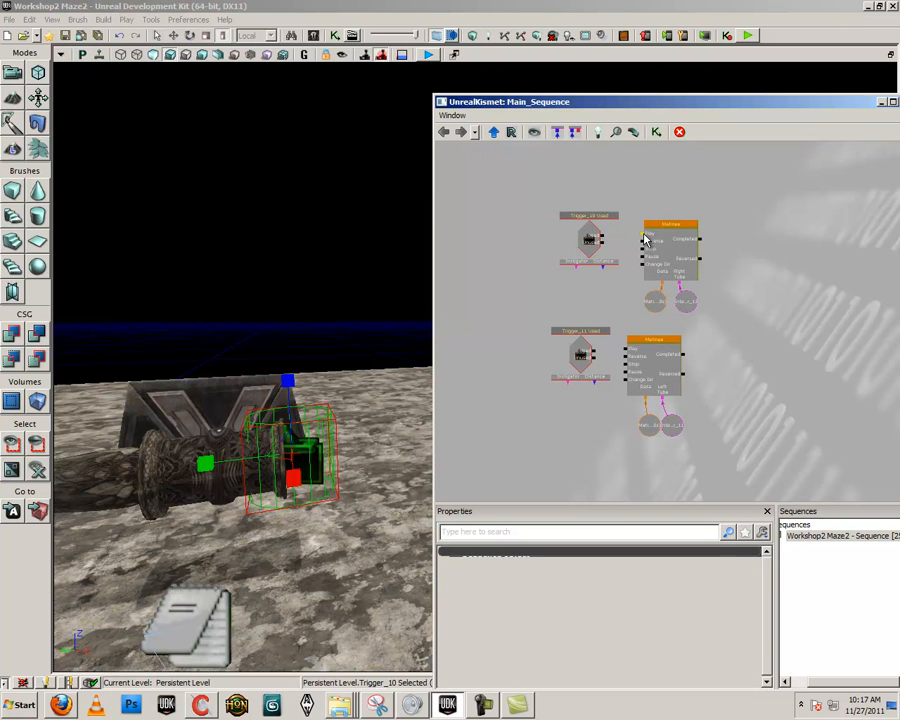
- Move both Matinees with their variables far from the trigger events, and align the Trigger_10 Used event directly above the Trigger_11 Used event
left_click_drag(701, 474, 895, 267, "ctrl+alt")
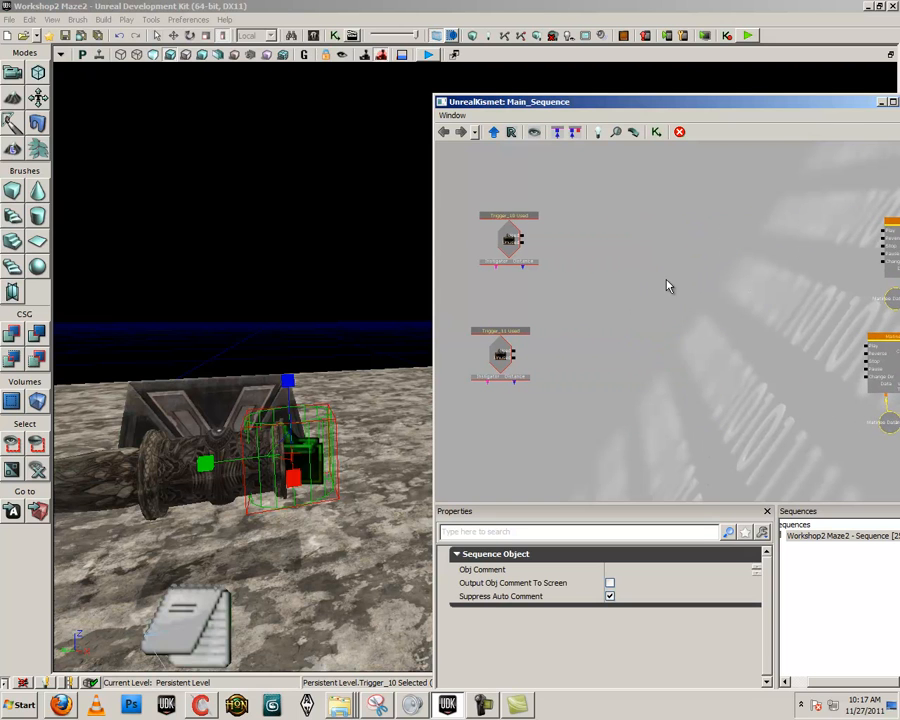
left_click(543, 316)
left_click_drag(522, 236, 513, 253, "ctrl")
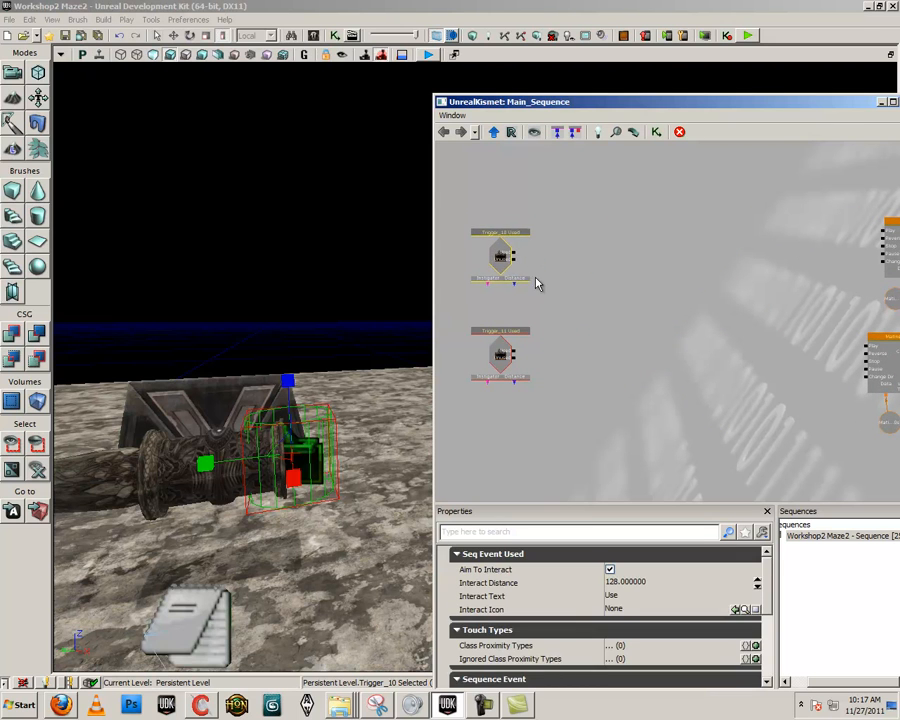
left_click(541, 292)
left_click_drag(547, 299, 550, 305)
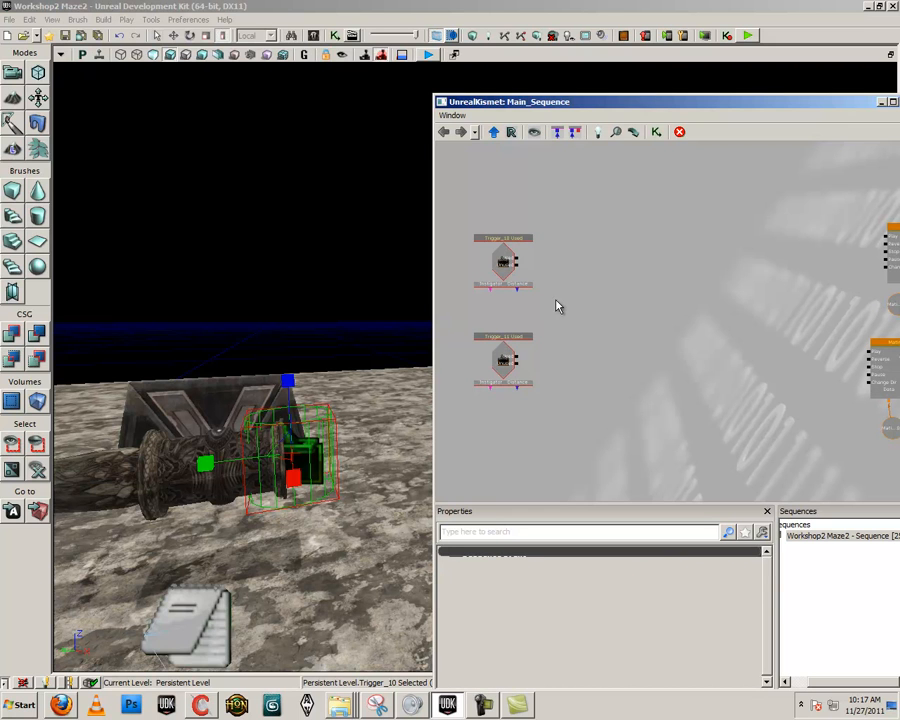
left_click(503, 263)
left_click(306, 459)
- Create an Int variable above the Trigger_10 Used event and name it RightPillar
mouse_move(570, 292)
left_mouse_down()
mouse_move(553, 290)
mouse_move(575, 306)
left_mouse_up()
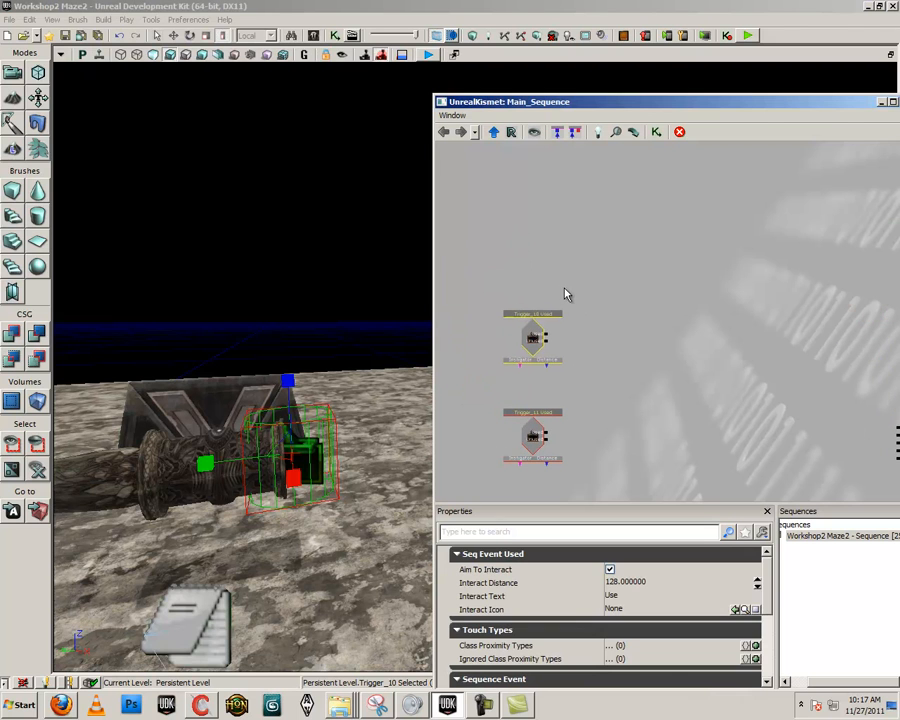
right_click(546, 232)
mouse_move(580, 271)
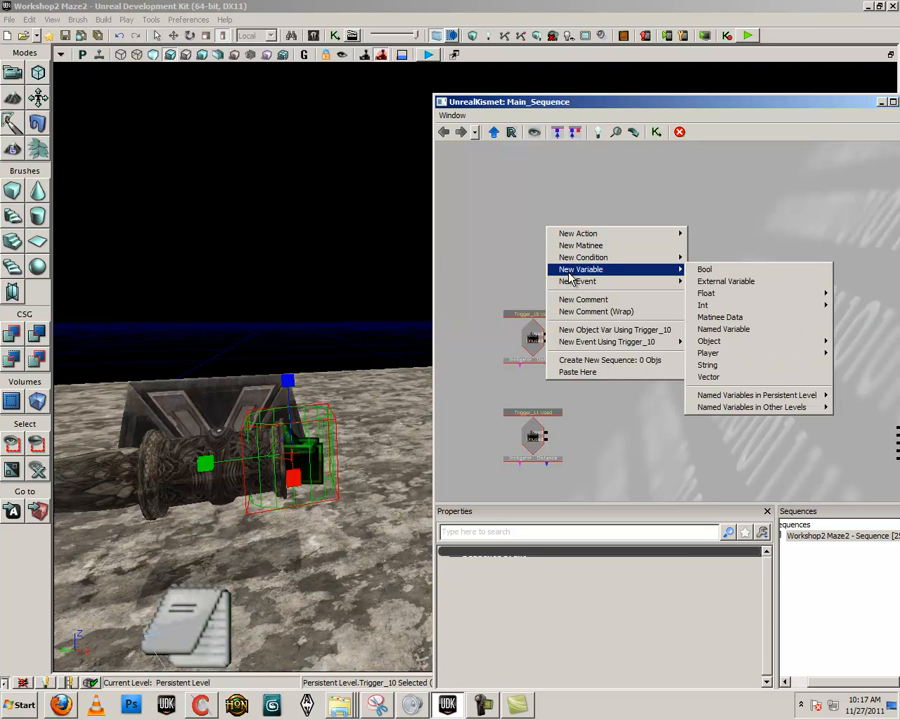
left_click(844, 311)
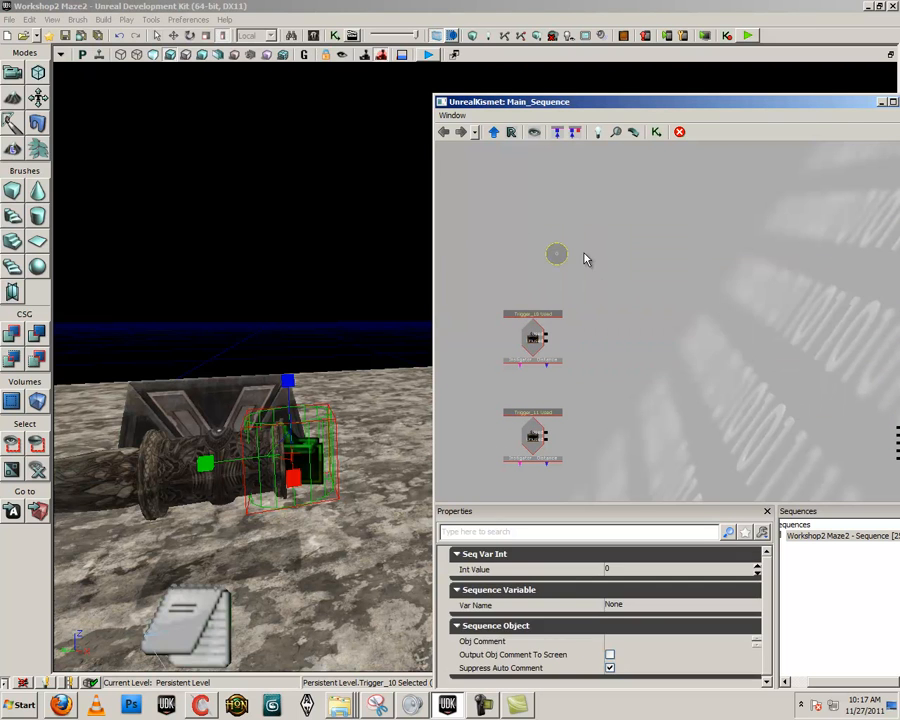
left_click(634, 604)
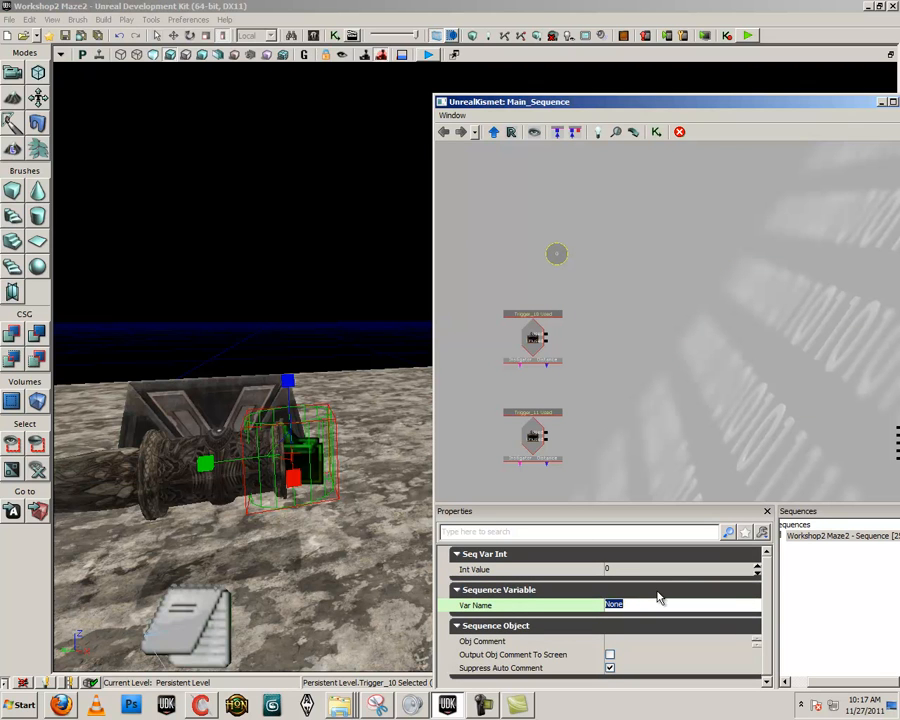
key("Caps_Lock")
type("U")
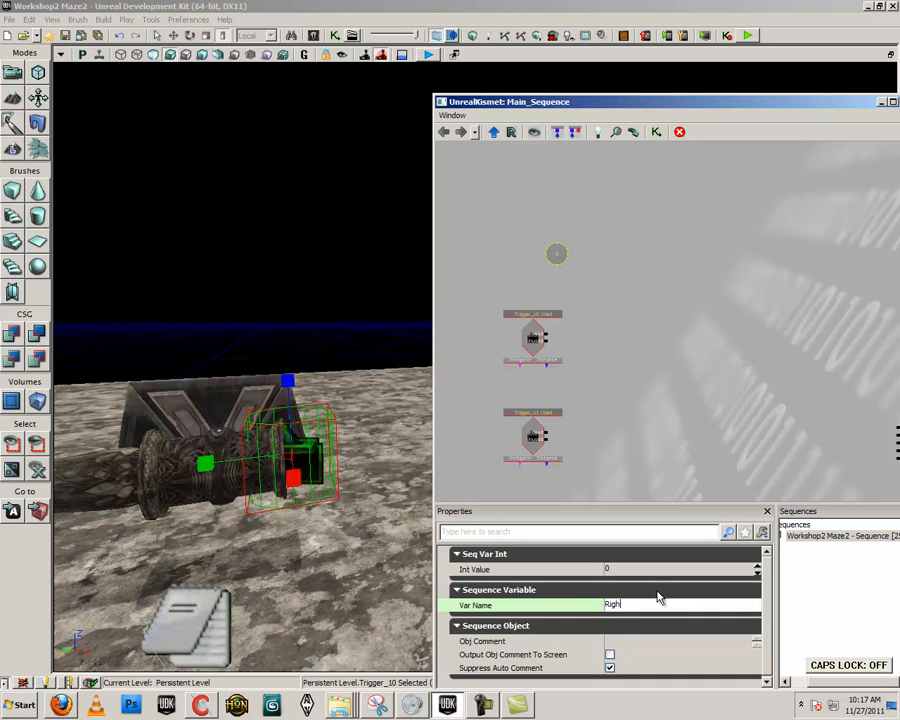
type("RightPilalr")
key("Return")
- Create a second Int variable beside RightPillar, name it LeftPillar, and align it in the same row
right_click(583, 229)
mouse_move(679, 275)
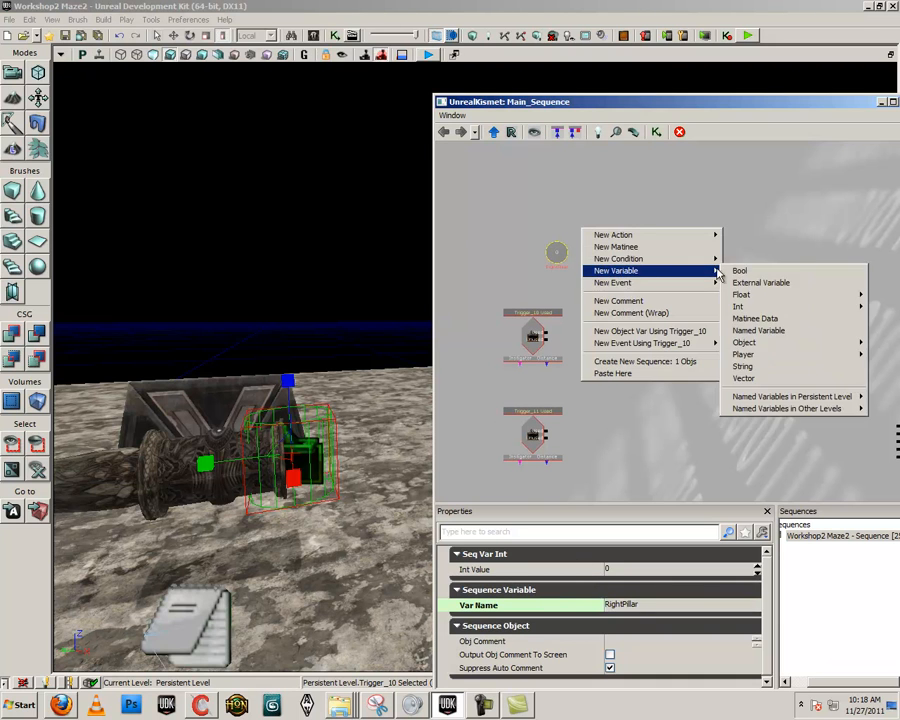
mouse_move(760, 306)
left_click(665, 305)
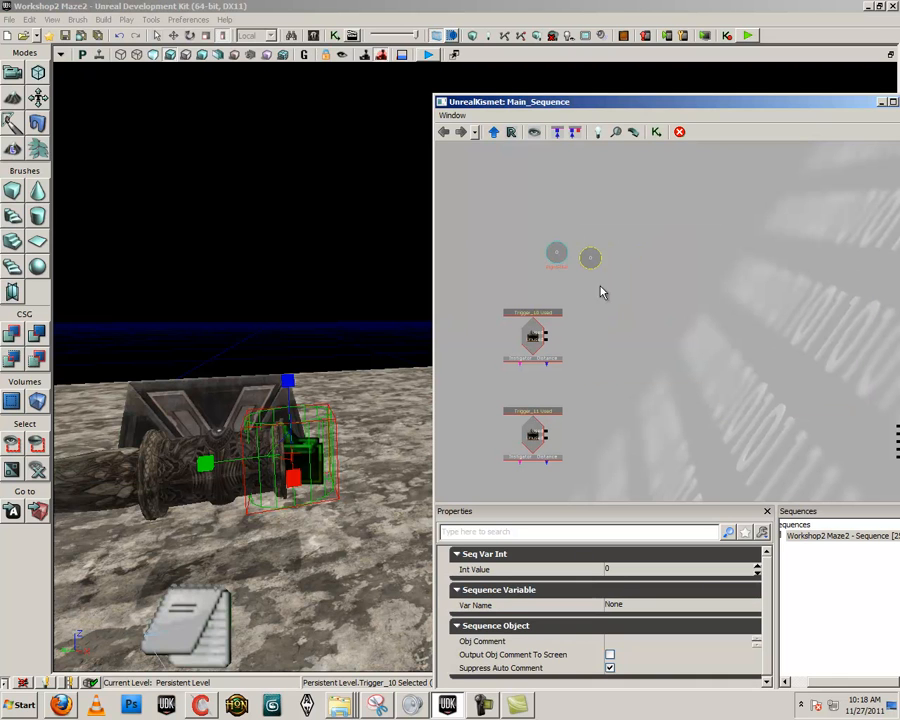
left_click(630, 606)
type("Le")
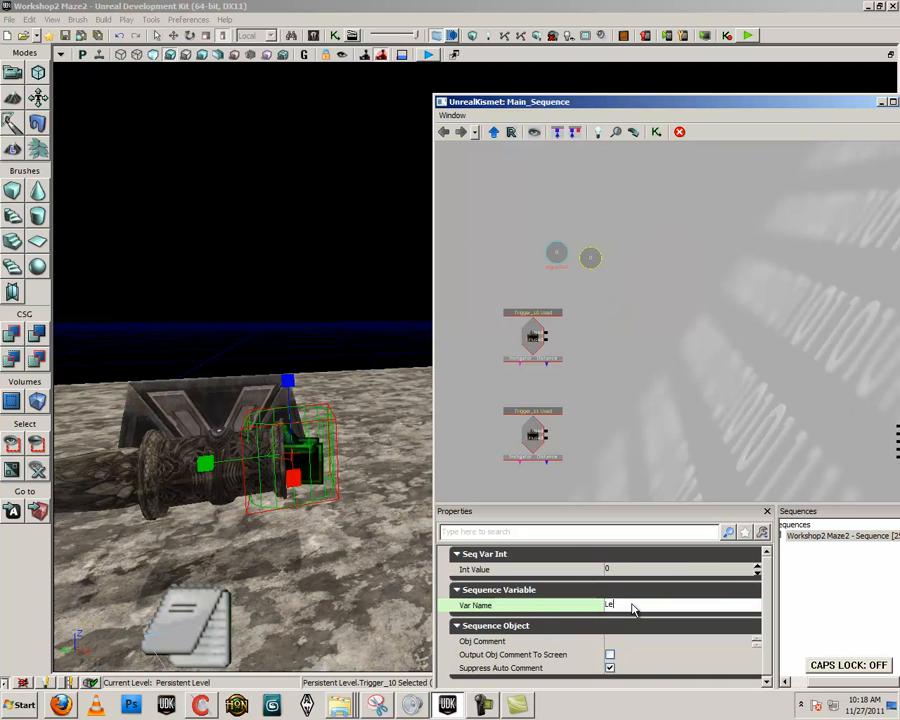
type("ftP")
key("Caps_Lock")
type("lllar")
key("Return")
left_click_drag(592, 267, 587, 262, "ctrl")
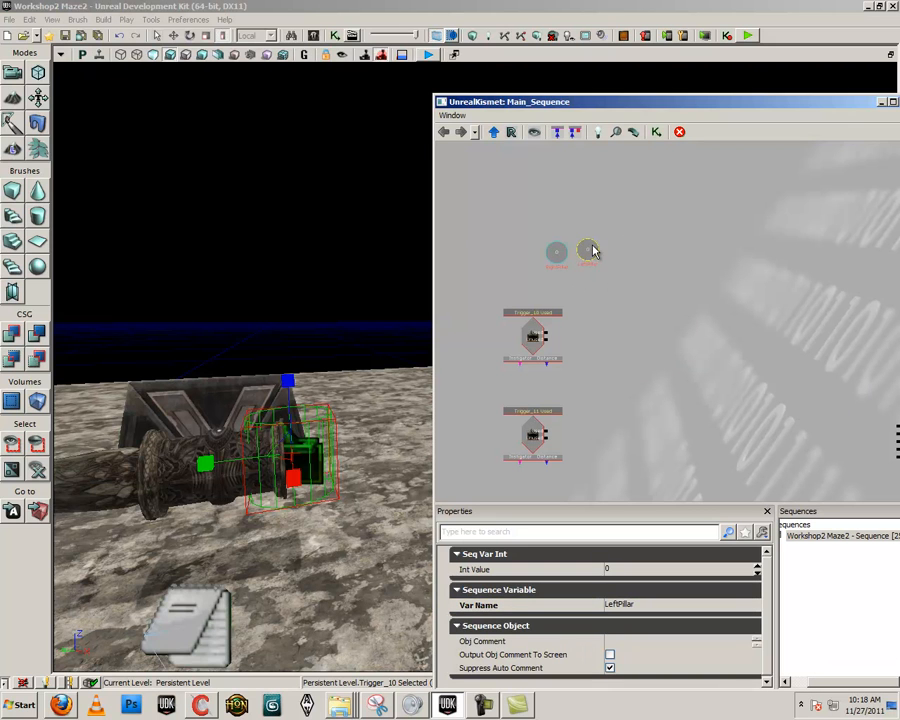
left_click(620, 348)
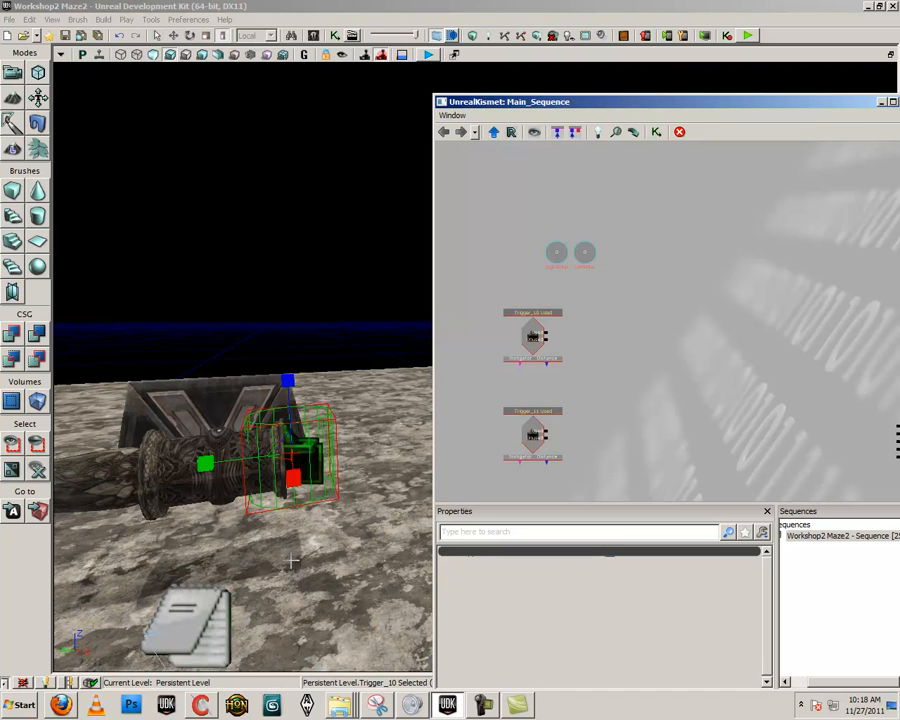
- Select the smooth left half of the tube in the level
left_click(293, 451)
right_click_drag(293, 451, 243, 462)
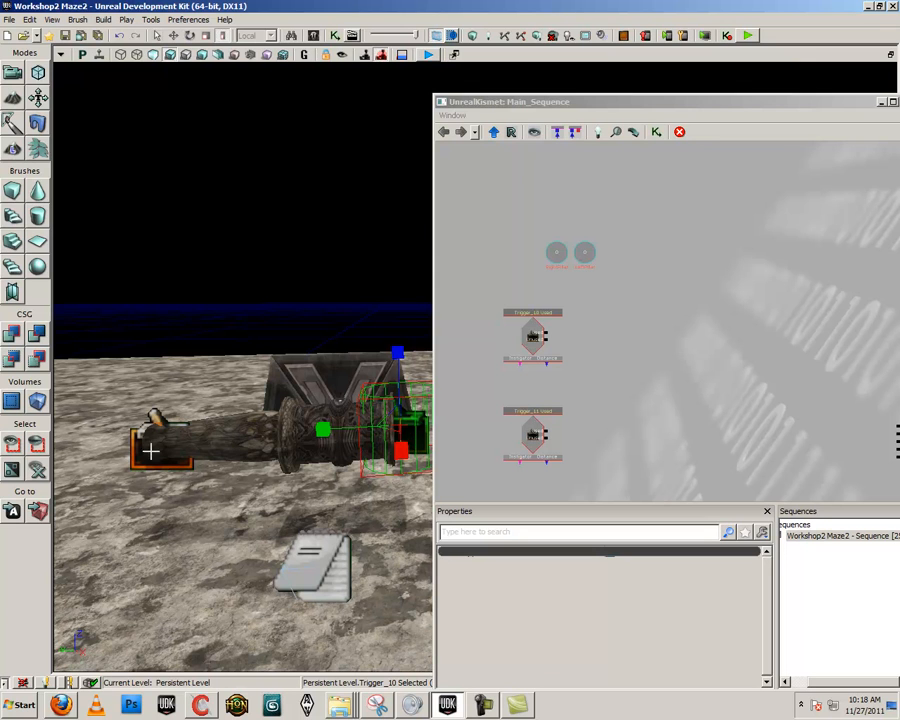
left_click(360, 425)
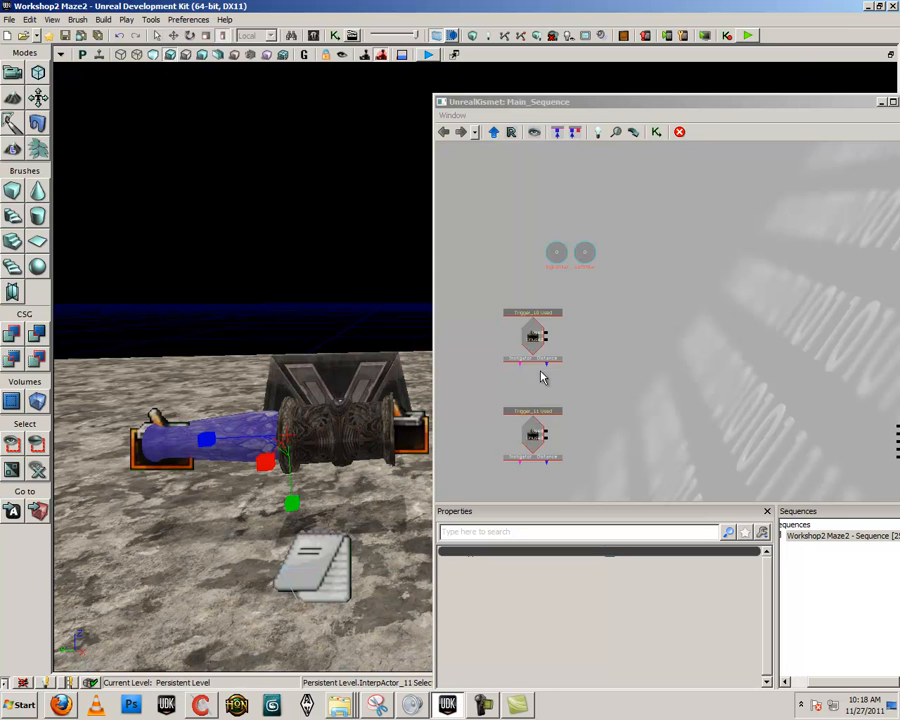
- Add a Compare Int condition beside the Trigger_10 Used event and link the event's Used output to its input
left_click(582, 348)
right_click_drag(582, 348, 551, 340)
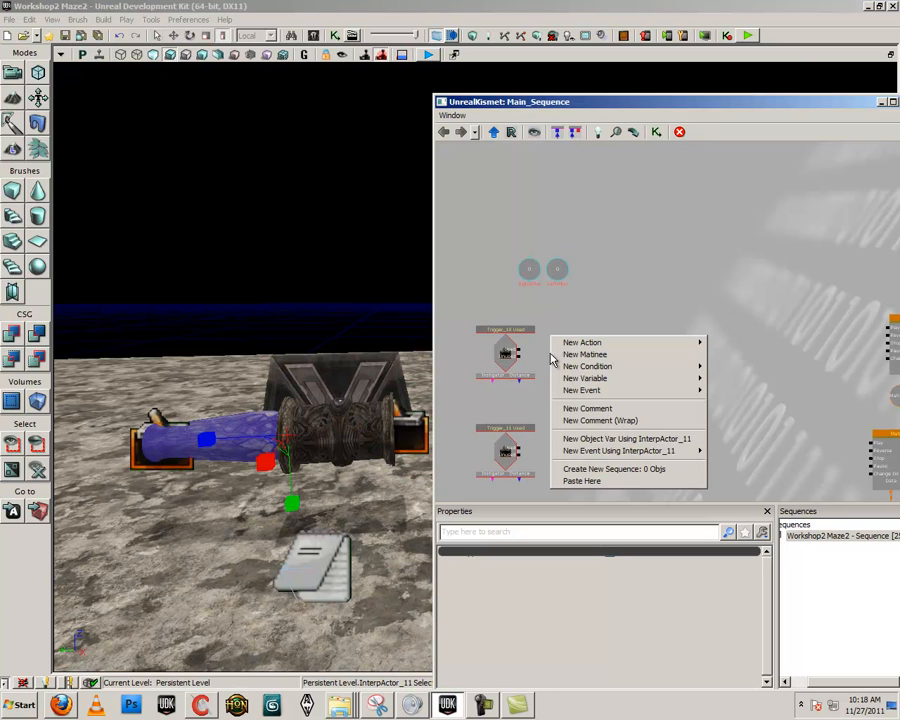
mouse_move(568, 368)
mouse_move(763, 367)
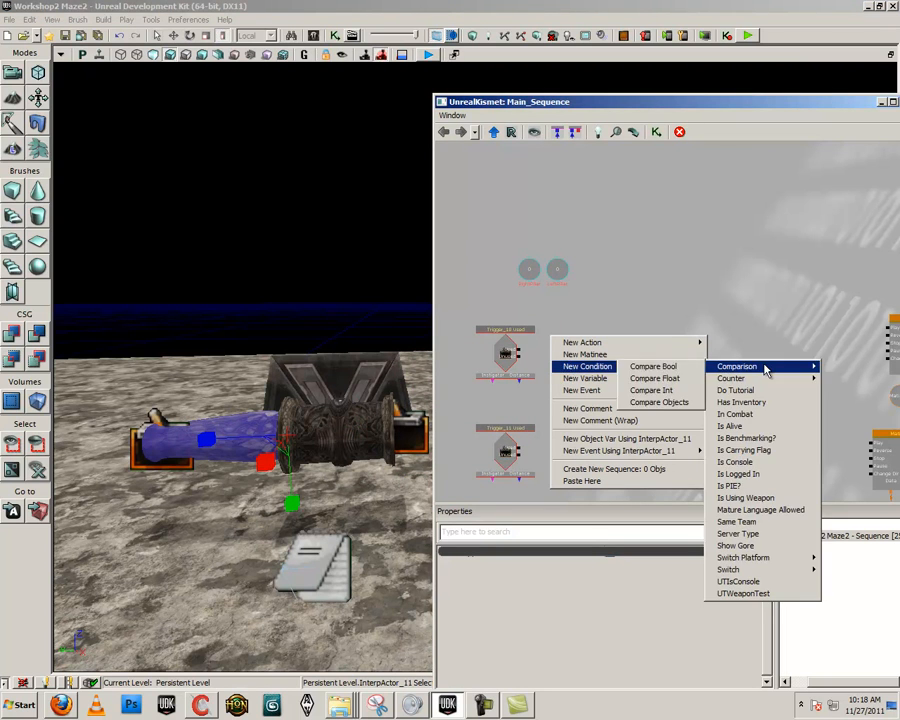
left_click(655, 396)
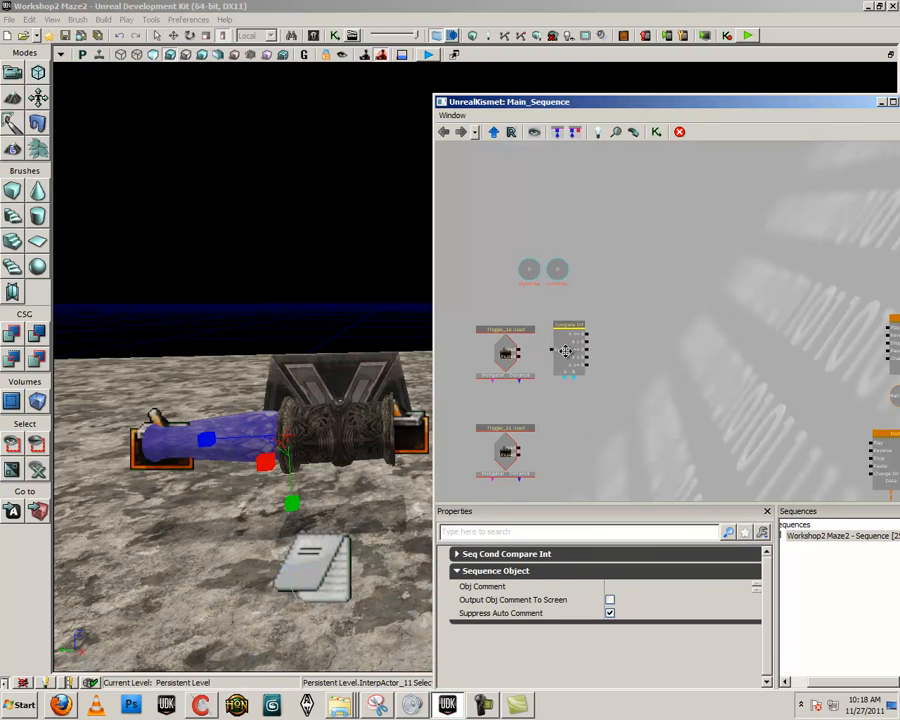
left_click_drag(517, 353, 551, 352)
- Create a Named Variable below the Compare Int condition and connect it to input A
left_click_drag(560, 406, 555, 382)
right_click(543, 340)
left_click(554, 246)
right_click(541, 364)
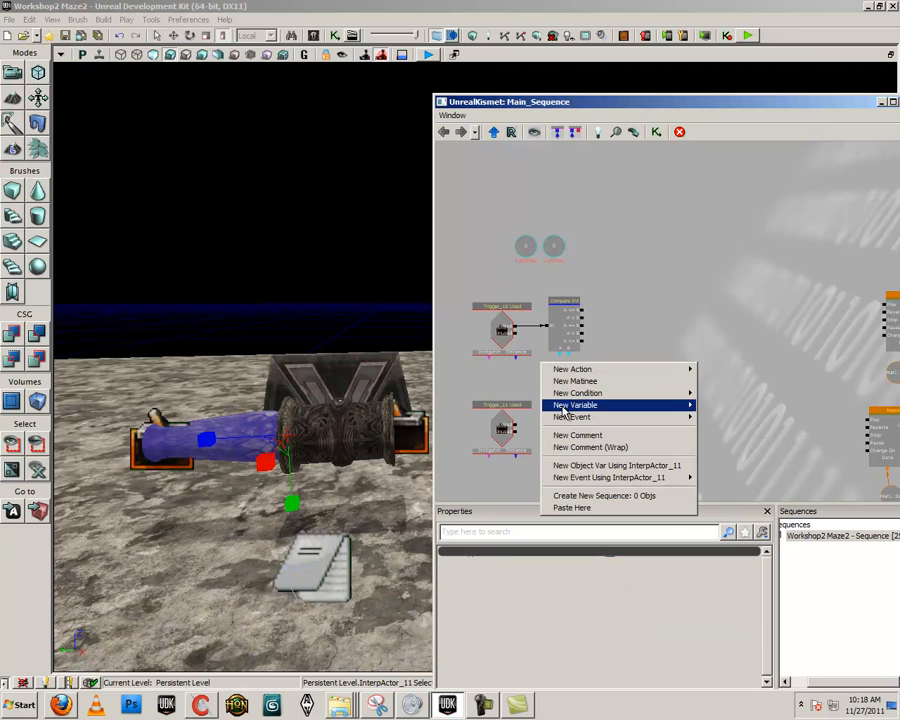
mouse_move(600, 405)
left_click(736, 467)
mouse_move(557, 389)
left_mouse_down("ctrl")
mouse_move(565, 372)
mouse_move(545, 374)
left_mouse_up("ctrl")
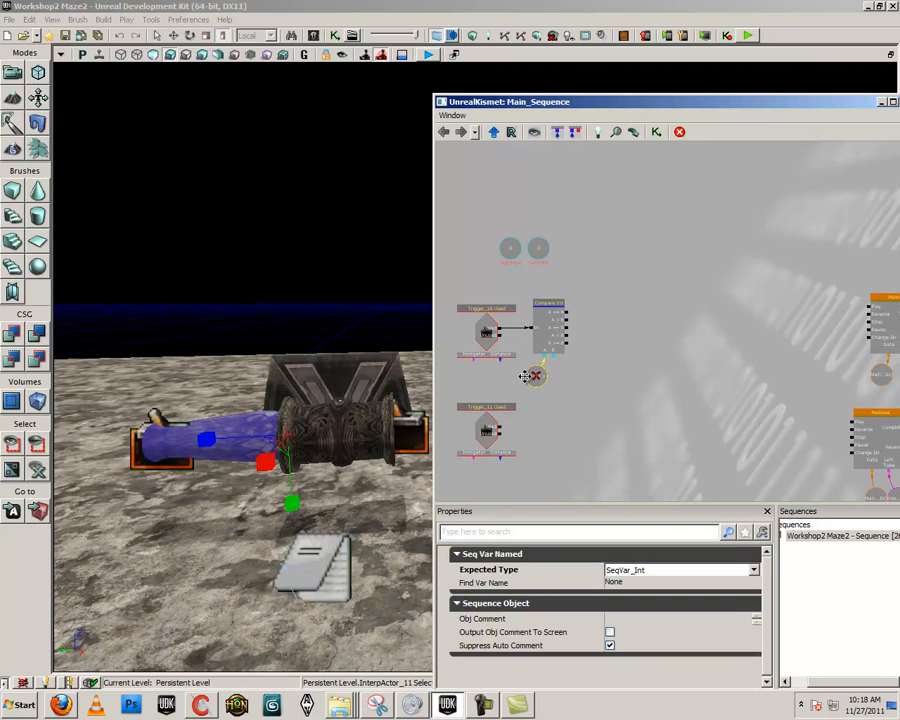
- Create an Int variable linked to input B of the Compare Int condition, placed beside the named variable
right_click(555, 367)
left_click(552, 358)
right_click(555, 356)
left_click(575, 352)
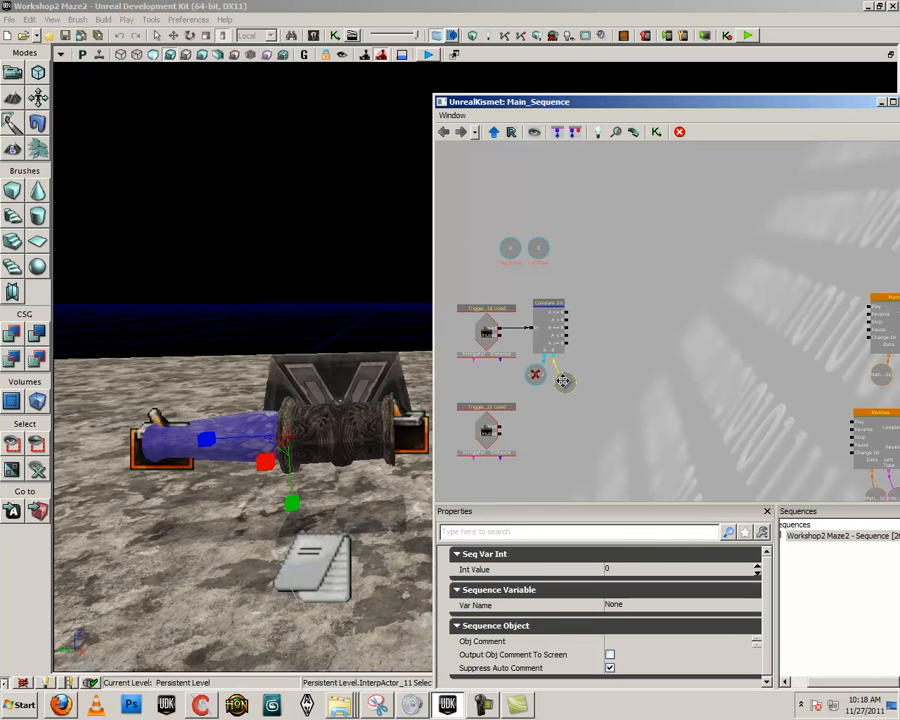
left_click_drag(589, 321, 554, 326)
- Add an Add Int math action beyond the outputs of the Compare Int condition
right_click(556, 305)
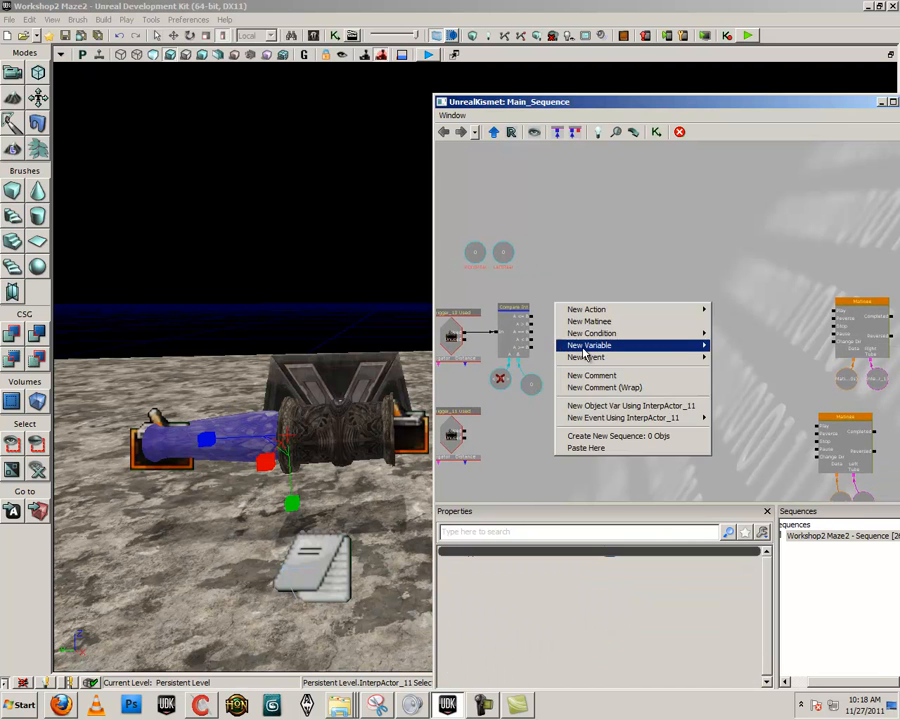
mouse_move(585, 350)
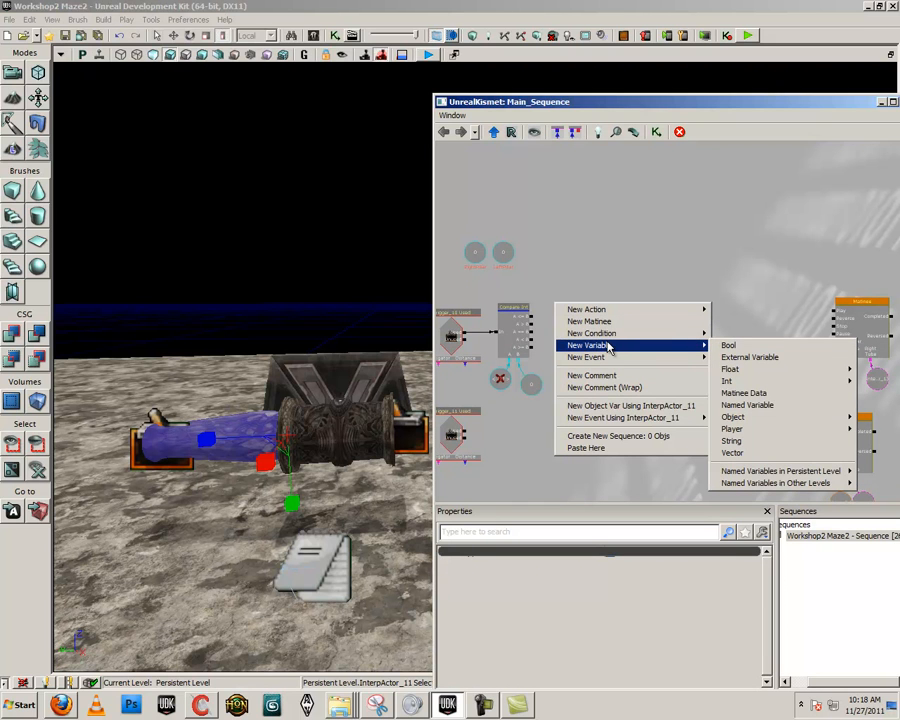
mouse_move(600, 314)
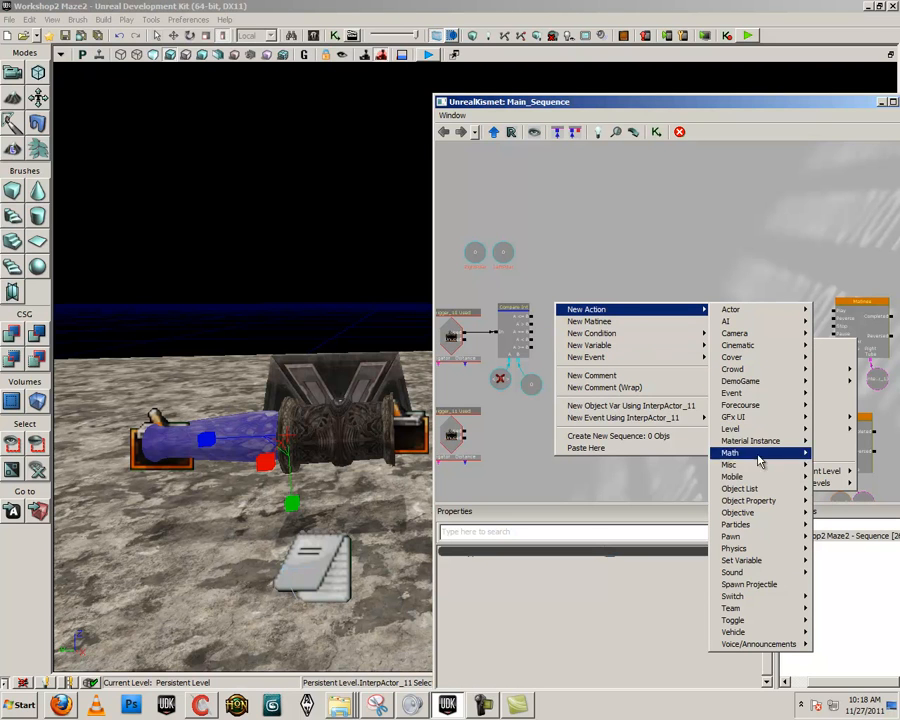
mouse_move(756, 455)
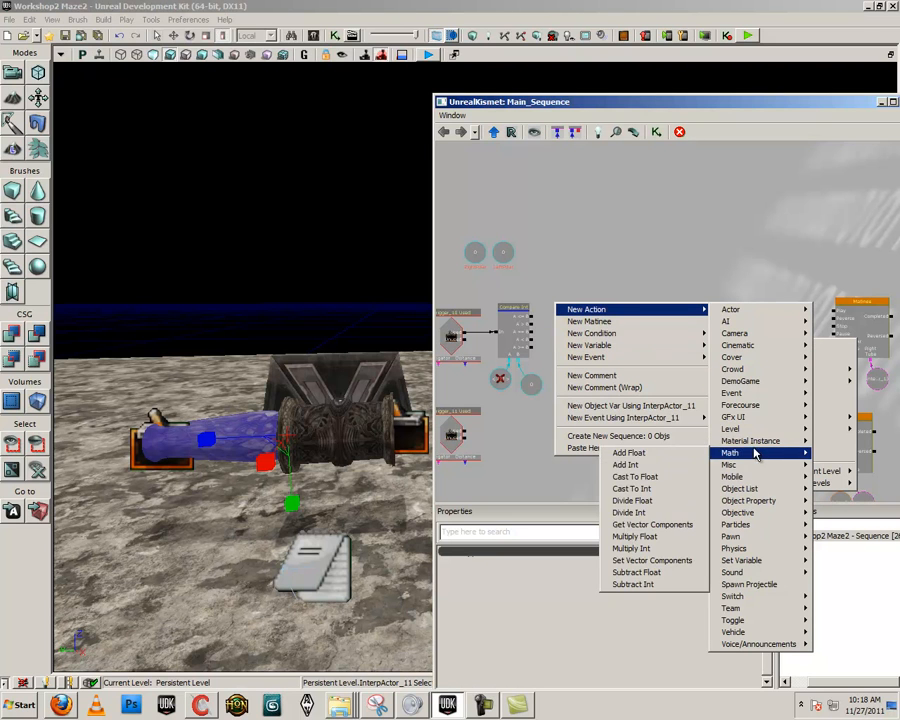
left_click(640, 465)
left_click_drag(619, 317, 607, 371)
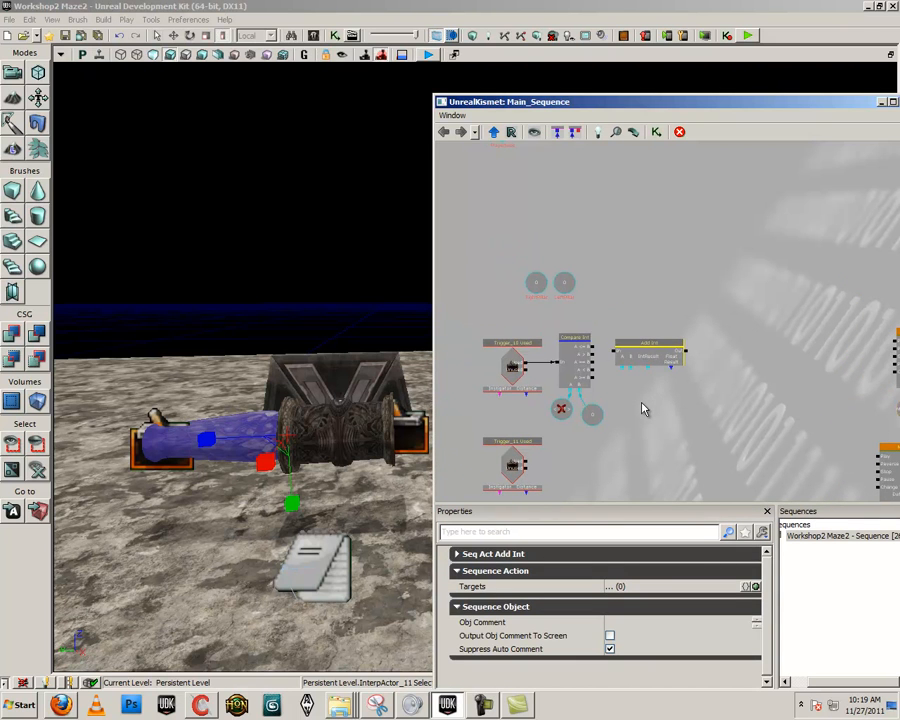
left_click(669, 412)
left_click_drag(669, 412, 686, 436)
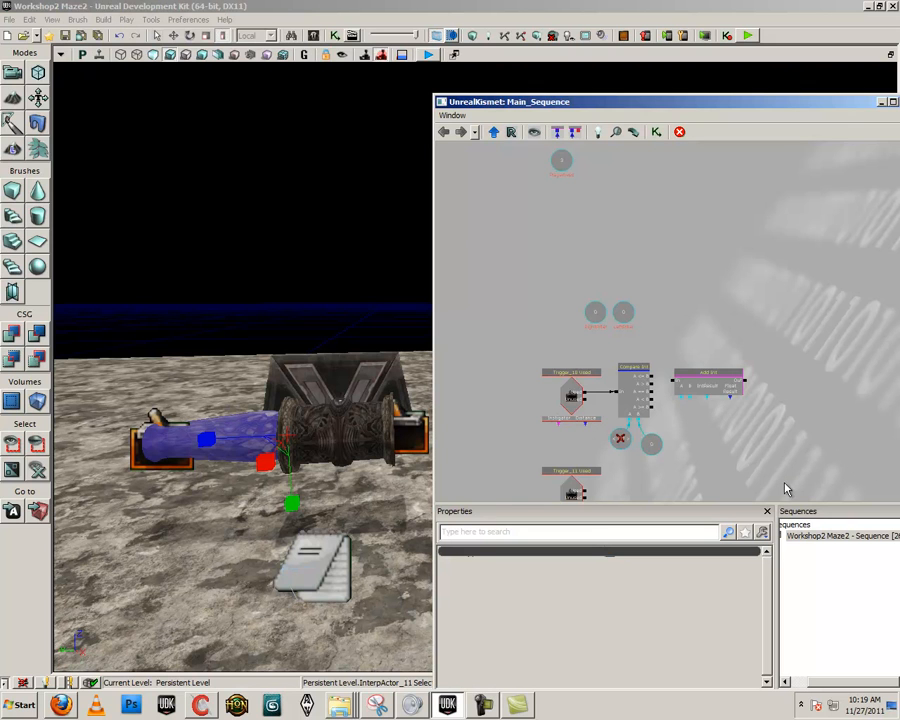
left_click_drag(785, 478, 760, 402)
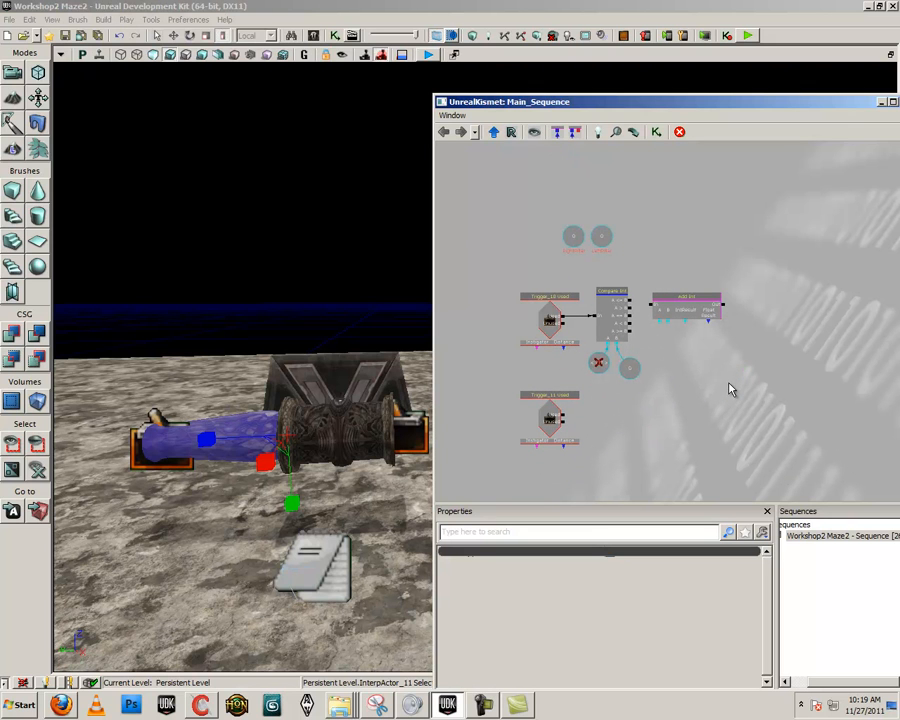